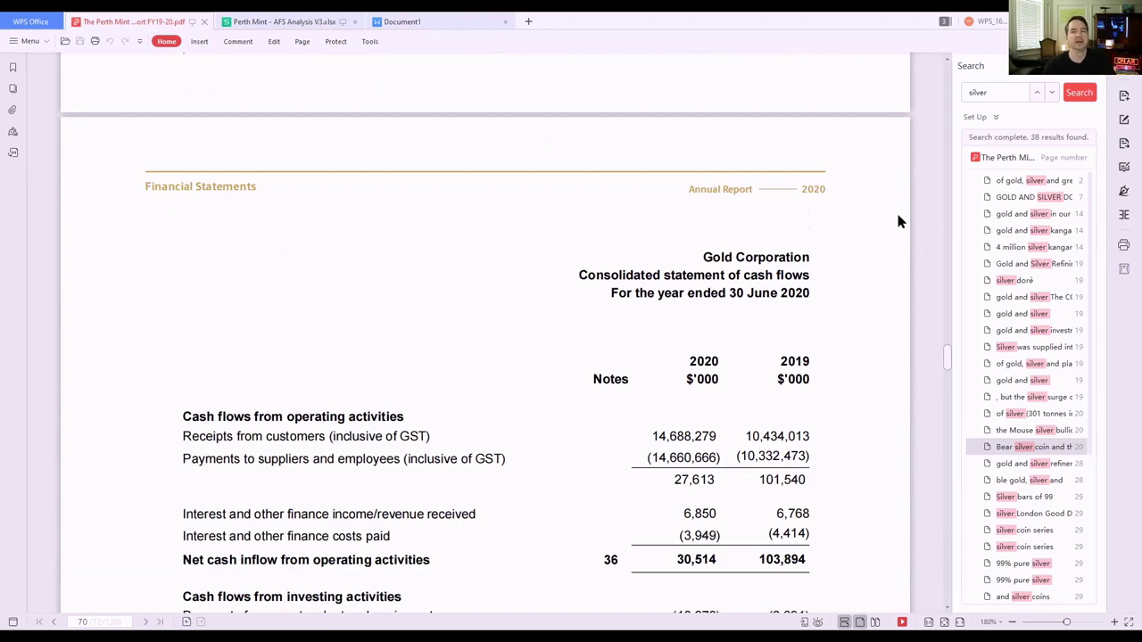
- Go back in the annual report to the consolidated statement of changes in equity starting at 1 July 2018
{"action": "scroll", "coordinate": [907, 239], "scroll_direction": "down", "scroll_amount": 1}
{"action": "scroll", "coordinate": [911, 233], "scroll_direction": "up", "scroll_amount": 15}
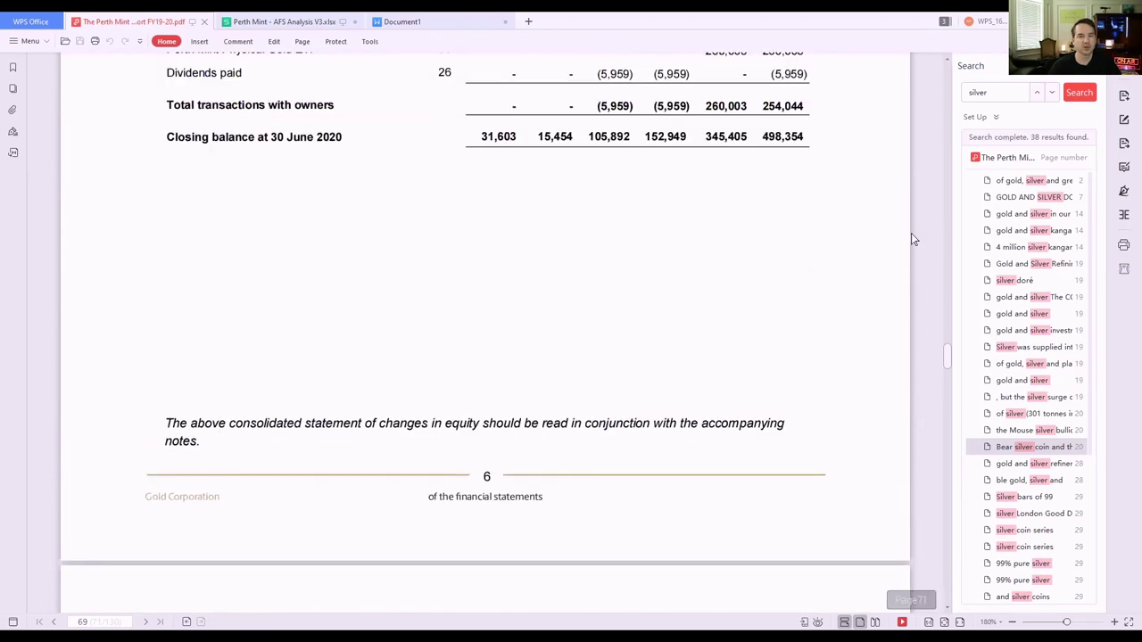
{"action": "scroll", "coordinate": [900, 252], "scroll_direction": "up", "scroll_amount": 7}
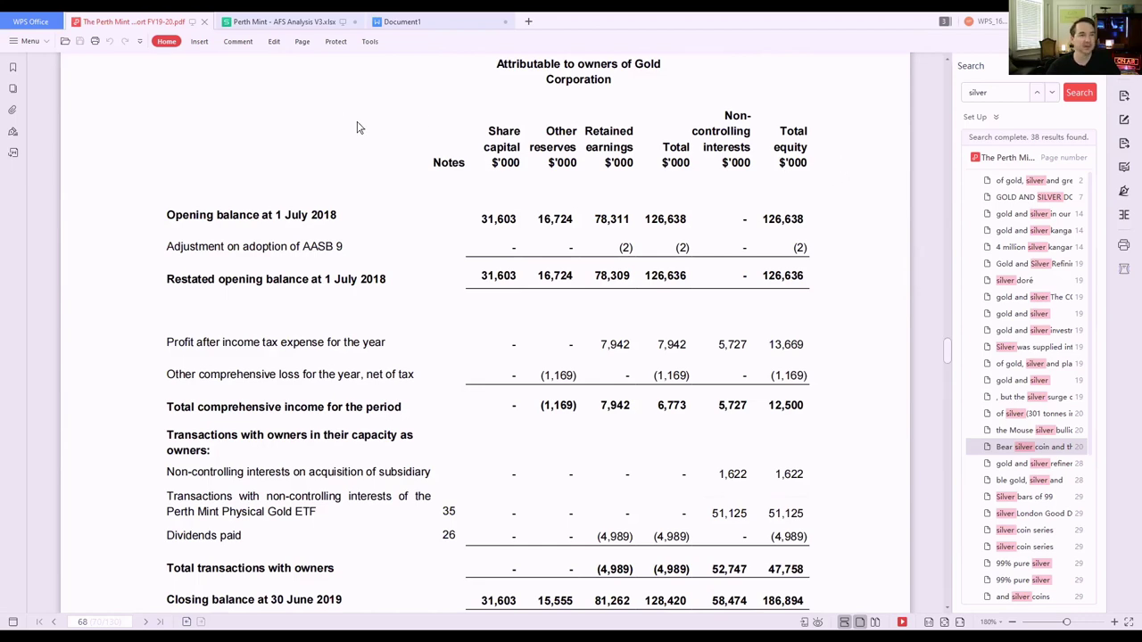
- Switch to the Perth Mint - AFS Analysis V3 workbook and look over the trial balance reconstruction
{"action": "left_click", "coordinate": [283, 22]}
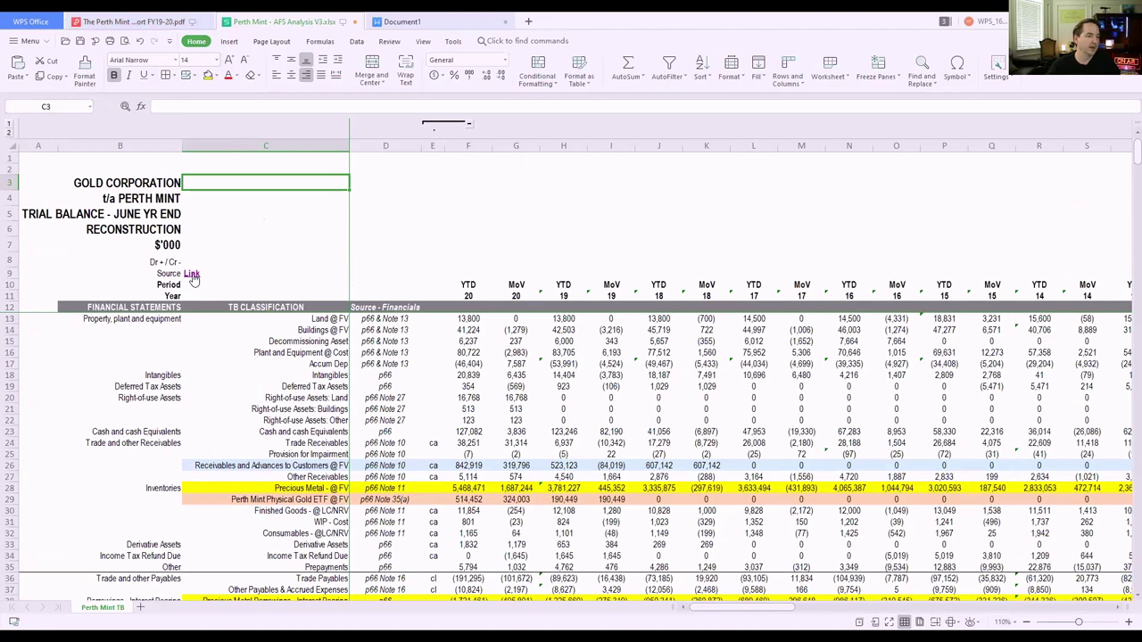
{"action": "left_click", "coordinate": [166, 20]}
{"action": "left_click", "coordinate": [263, 22]}
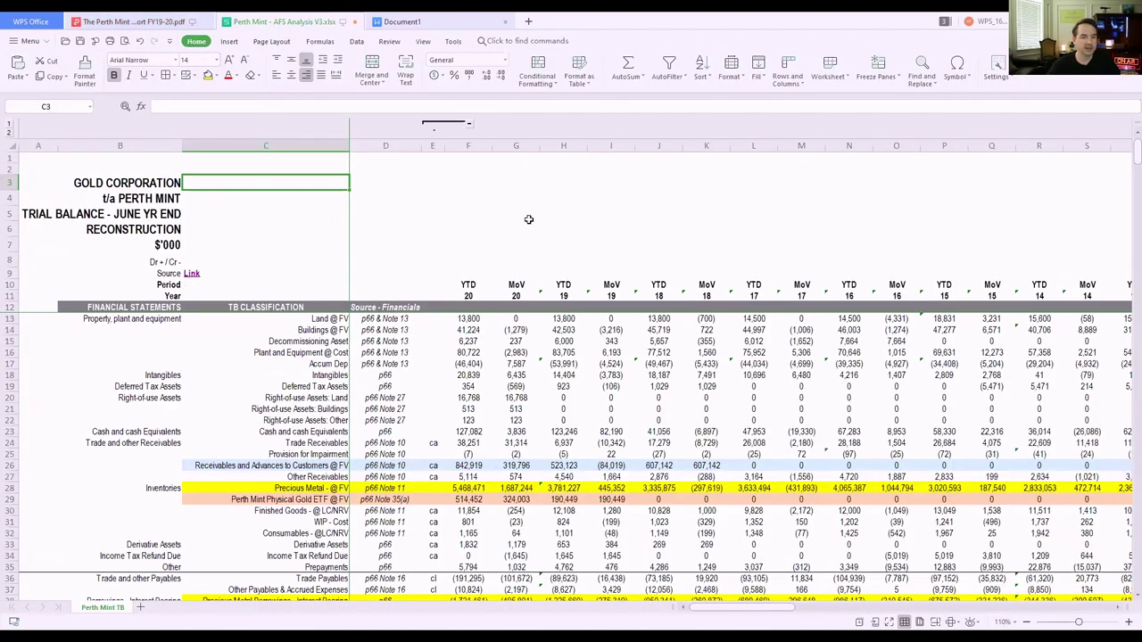
{"action": "left_click_drag", "start_coordinate": [748, 610], "coordinate": [665, 612]}
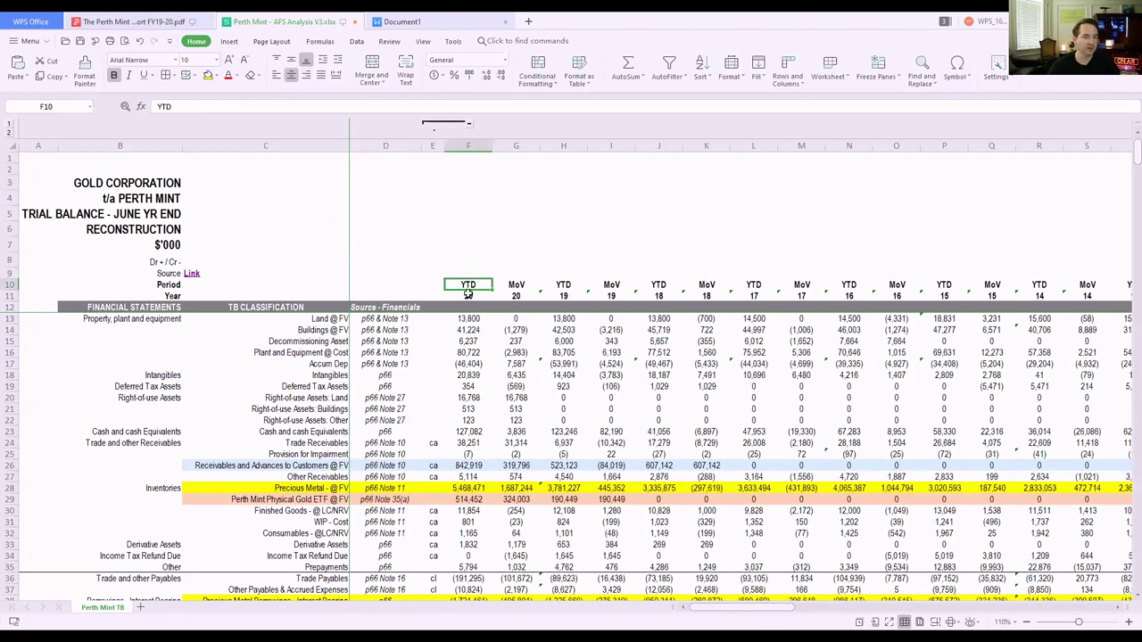
- Highlight the trial balance's yearly columns one after another: YTD 20, MoV 20, YTD 19, YTD 18 and YTD 17
{"action": "left_click", "coordinate": [468, 145]}
{"action": "left_click", "coordinate": [514, 145]}
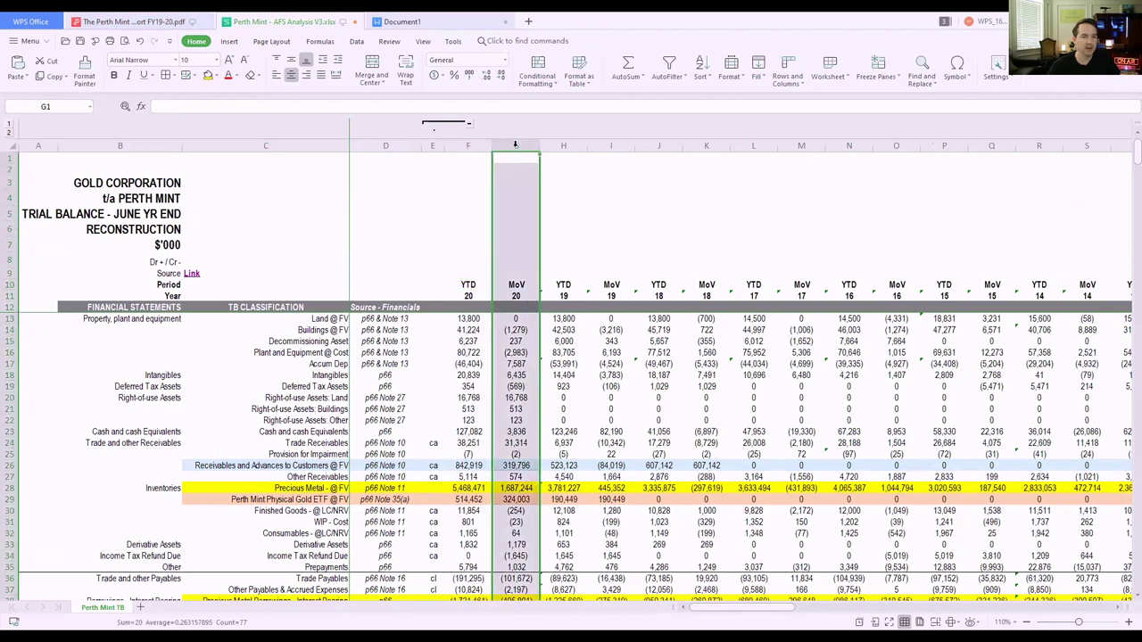
{"action": "left_click", "coordinate": [565, 144]}
{"action": "left_click", "coordinate": [656, 145]}
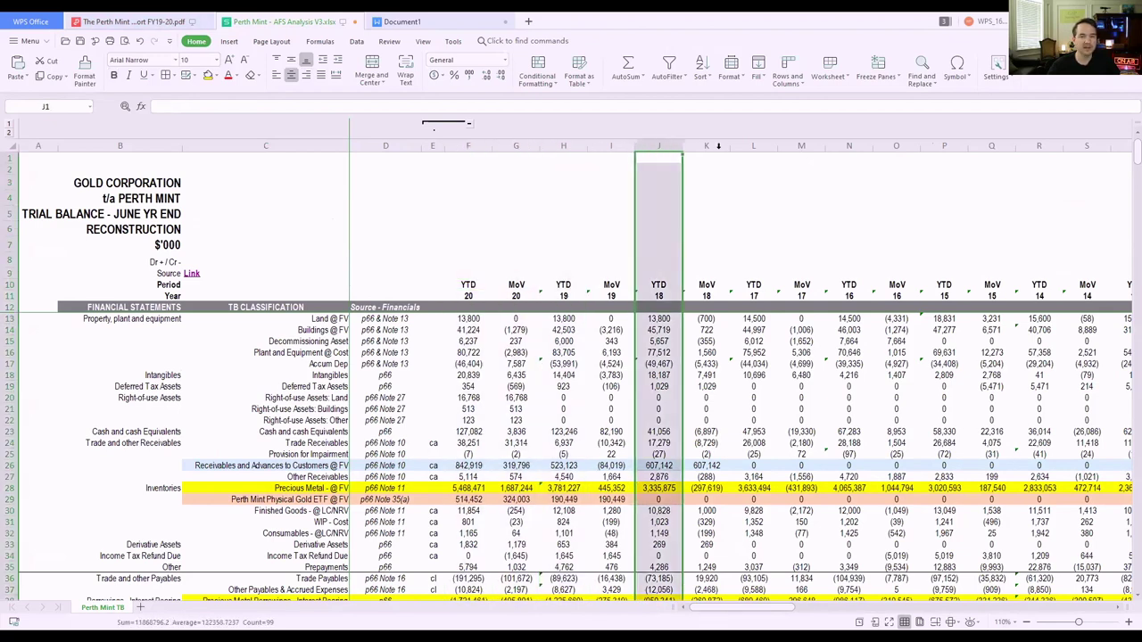
{"action": "left_click", "coordinate": [767, 143]}
{"action": "left_click", "coordinate": [514, 183]}
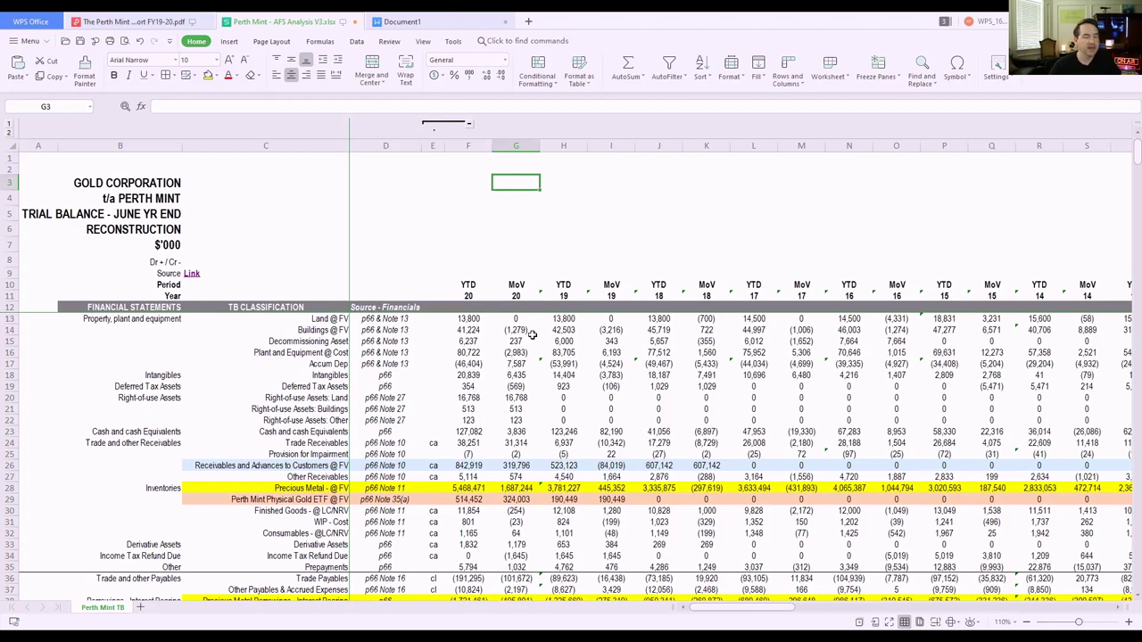
- Highlight the YTD 20 column and compare the trial balance with the annual report's statement of changes in equity
{"action": "scroll", "coordinate": [535, 334], "scroll_direction": "down", "scroll_amount": 1}
{"action": "scroll", "coordinate": [558, 423], "scroll_direction": "up", "scroll_amount": 1}
{"action": "left_click", "coordinate": [467, 146]}
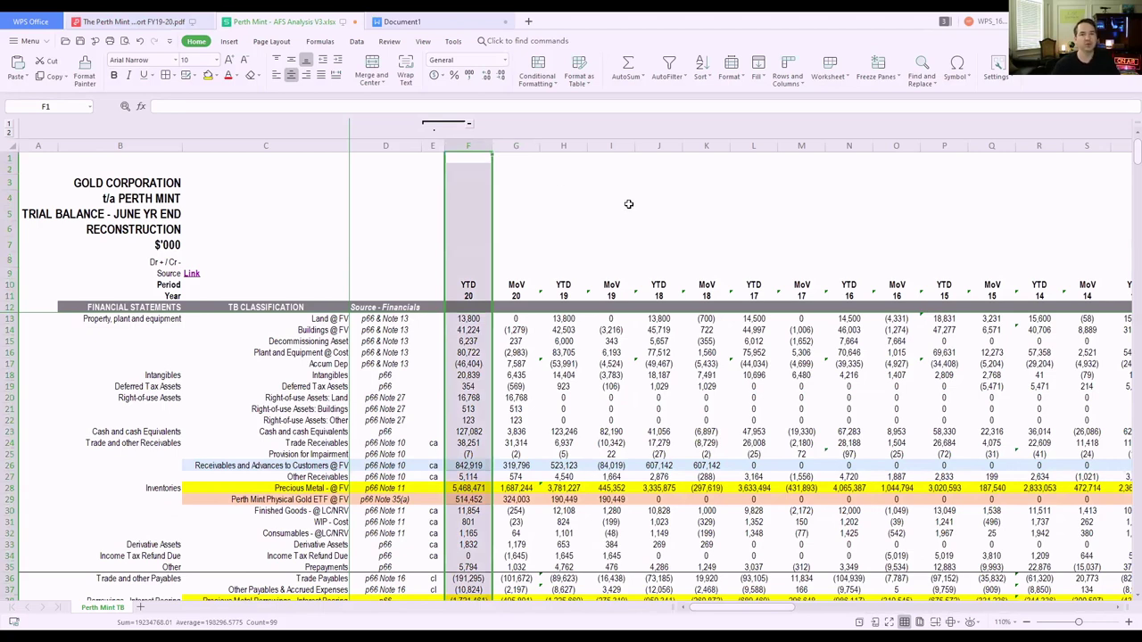
{"action": "left_click", "coordinate": [134, 18]}
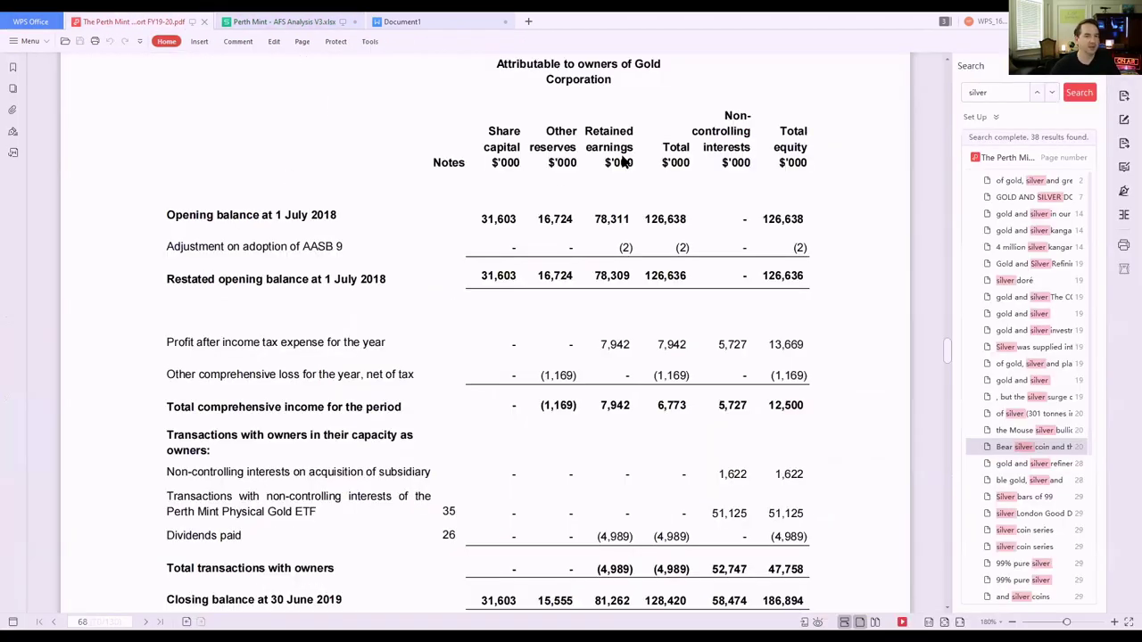
{"action": "left_click", "coordinate": [268, 21]}
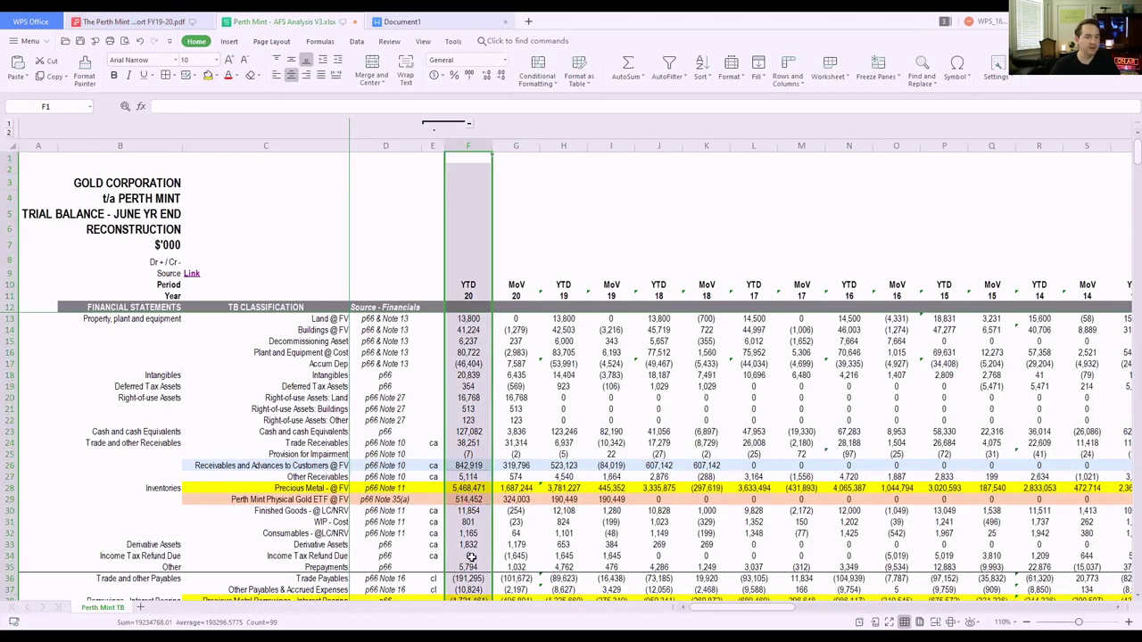
{"action": "scroll", "coordinate": [471, 557], "scroll_direction": "down", "scroll_amount": 2}
{"action": "left_click", "coordinate": [149, 20]}
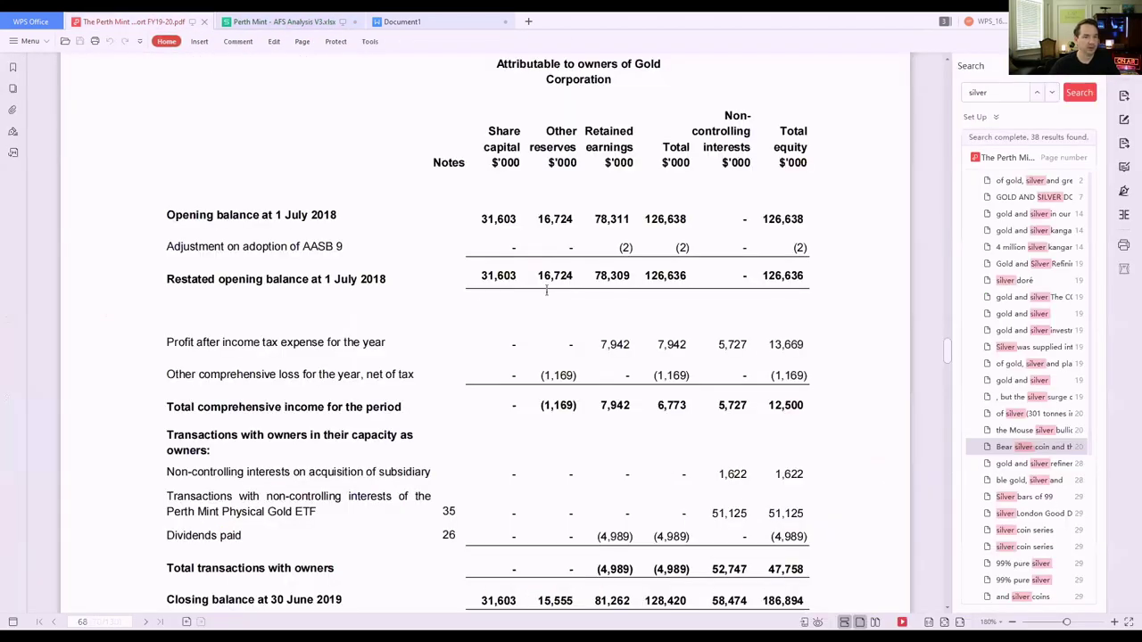
{"action": "left_click", "coordinate": [258, 18]}
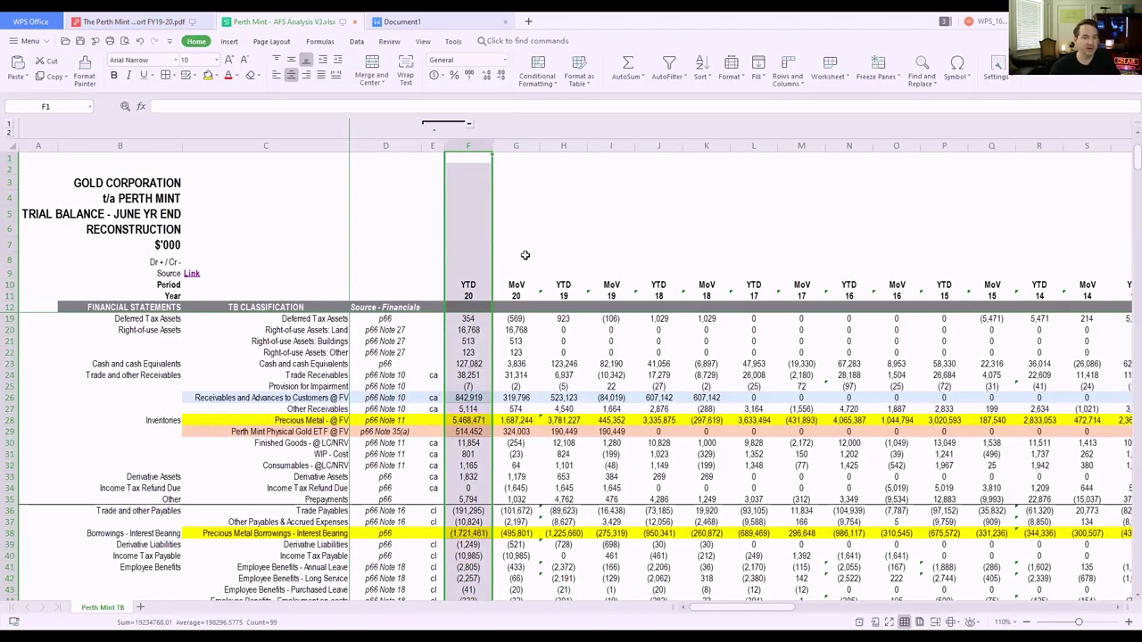
{"action": "left_click", "coordinate": [156, 23]}
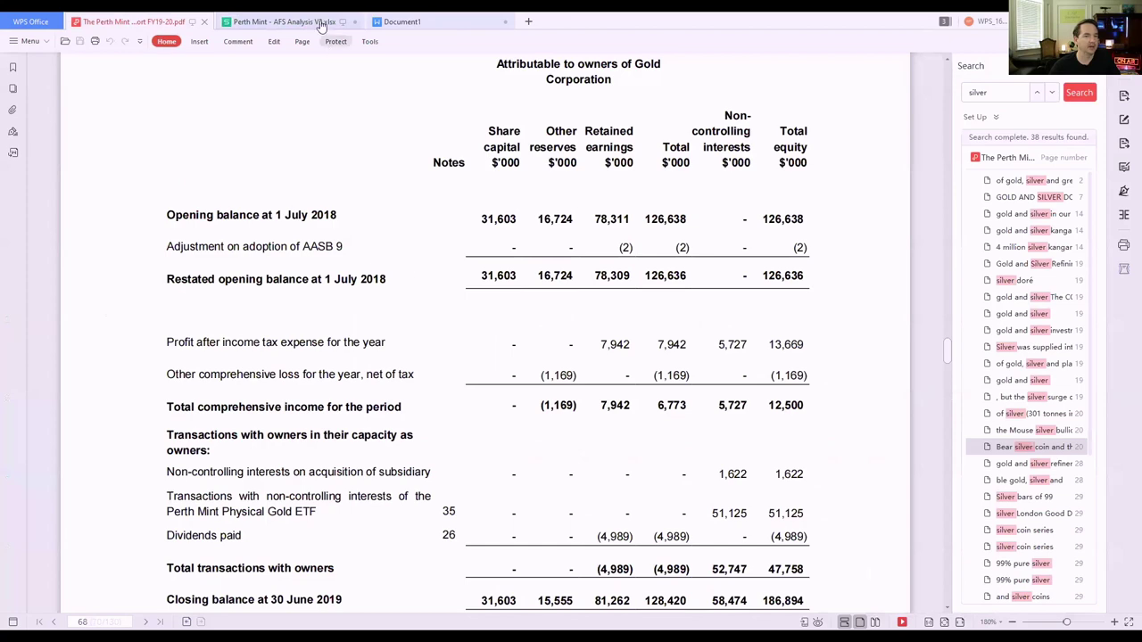
{"action": "left_click", "coordinate": [268, 22]}
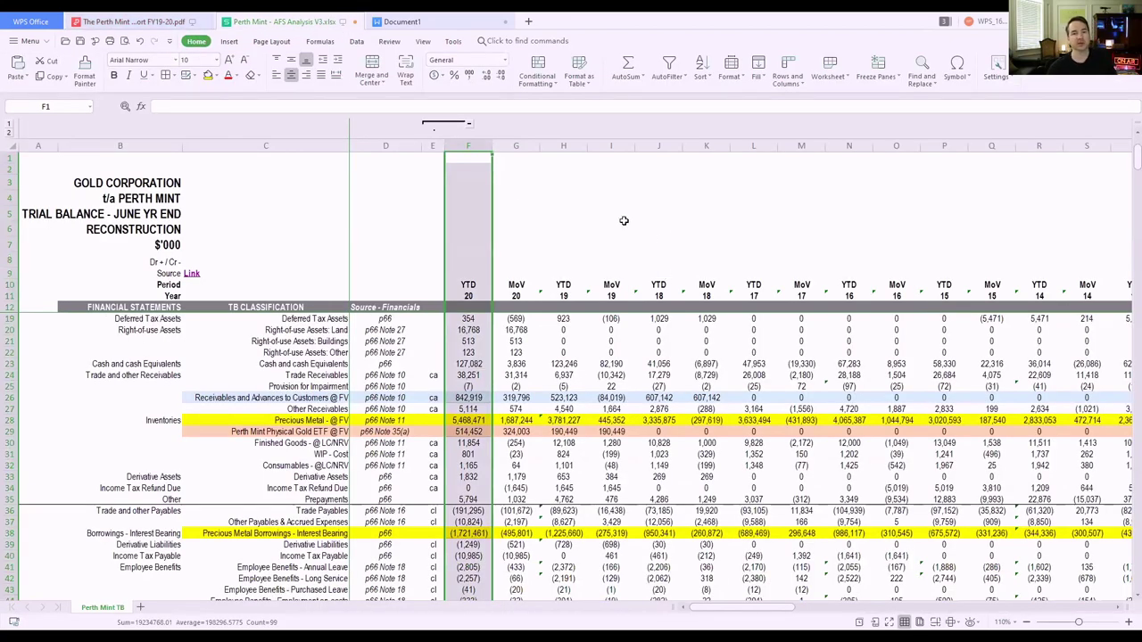
- Look through the trial balance's asset and liability rows, including inventories and precious metal borrowings, and clear the column highlight
{"action": "scroll", "coordinate": [626, 234], "scroll_direction": "down", "scroll_amount": 2}
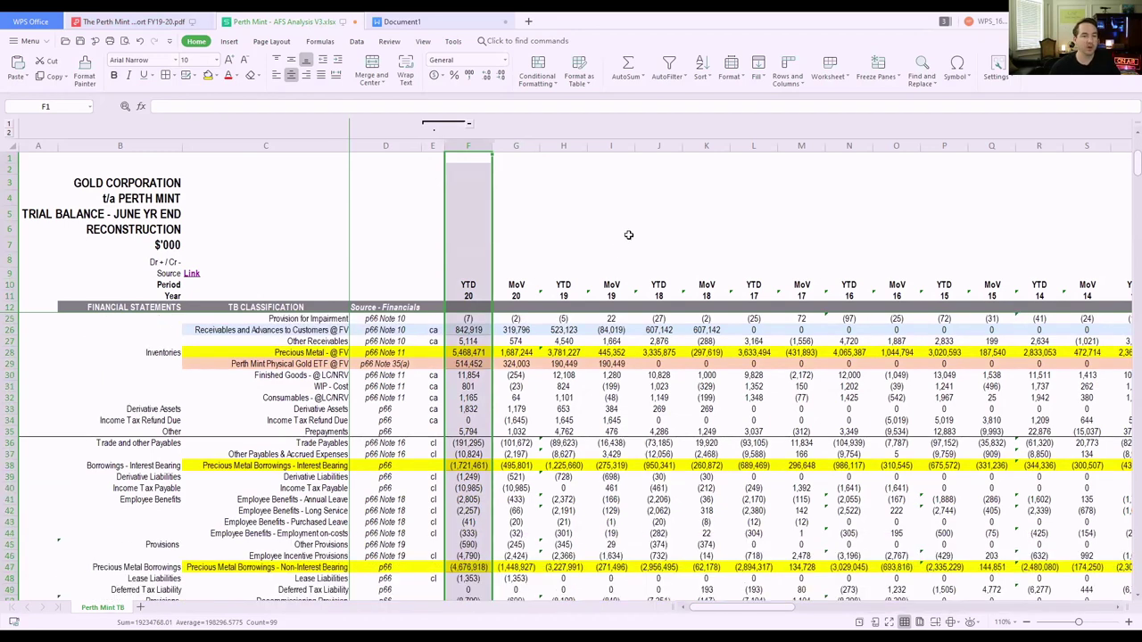
{"action": "scroll", "coordinate": [629, 236], "scroll_direction": "up", "scroll_amount": 4}
{"action": "scroll", "coordinate": [814, 301], "scroll_direction": "down", "scroll_amount": 1}
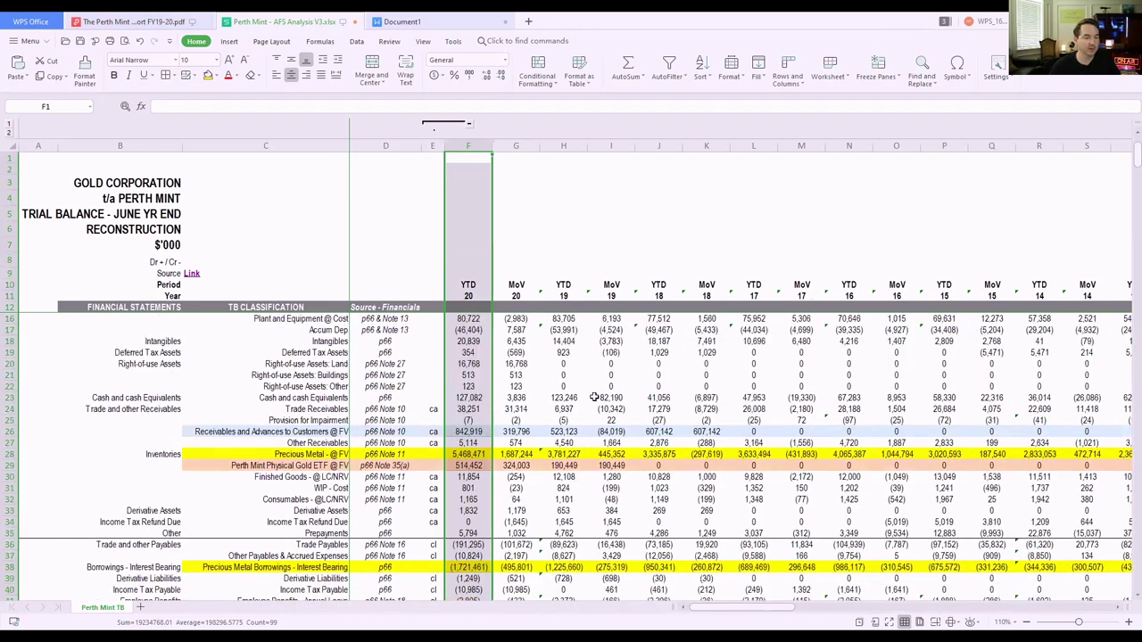
{"action": "left_click", "coordinate": [653, 234]}
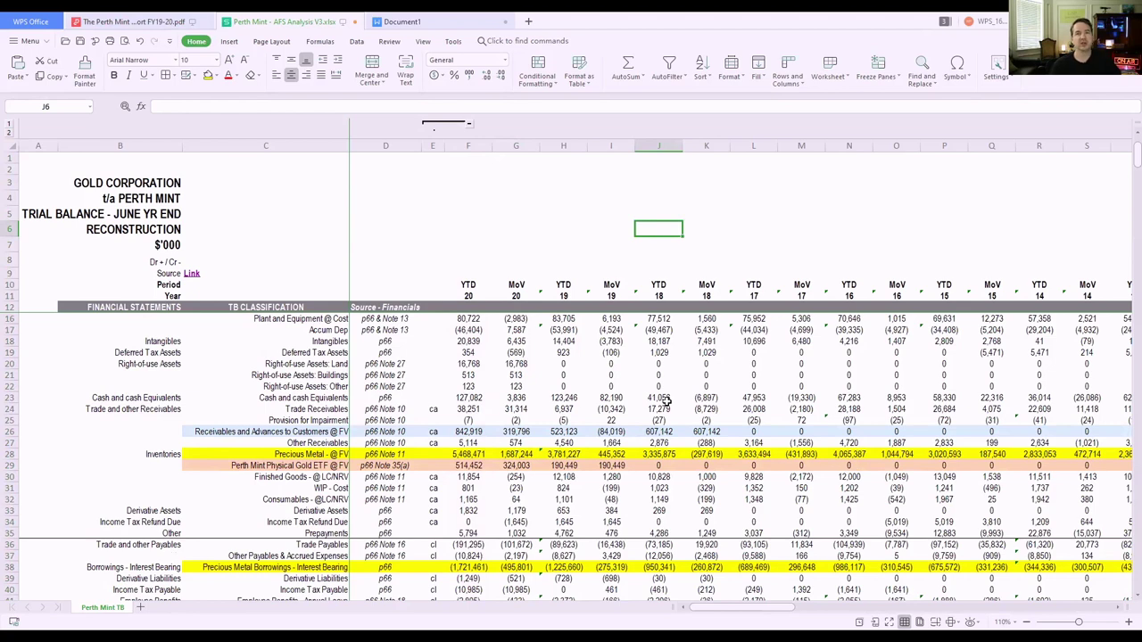
- Refer back to the annual report's equity statement and return to the trial balance workbook
{"action": "left_click", "coordinate": [160, 20]}
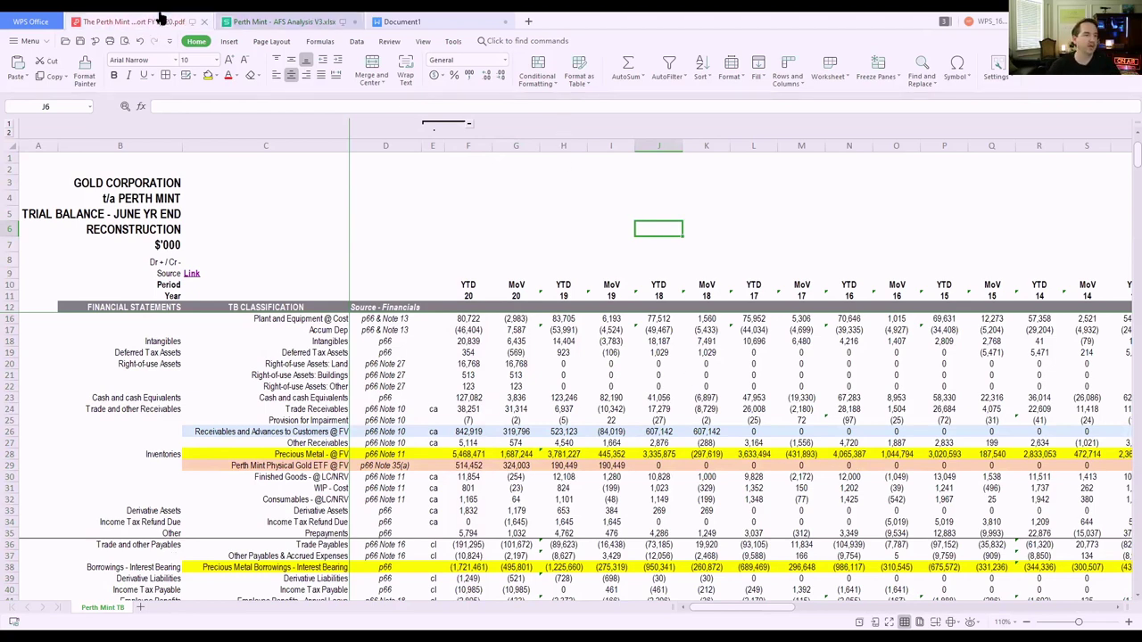
{"action": "left_click", "coordinate": [297, 20]}
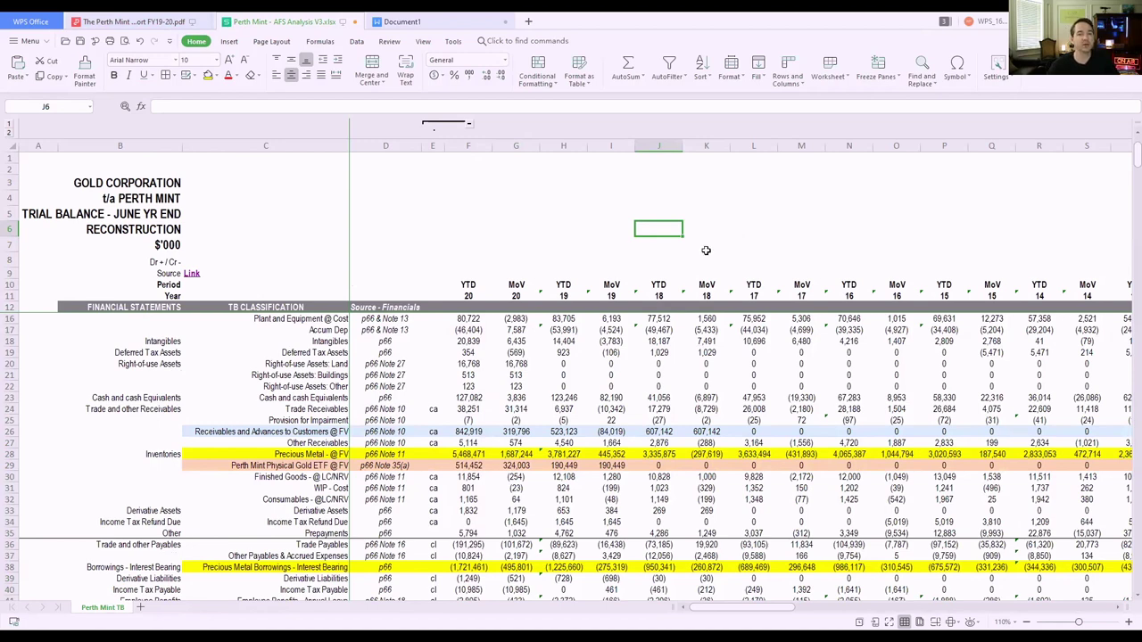
{"action": "left_click", "coordinate": [427, 218]}
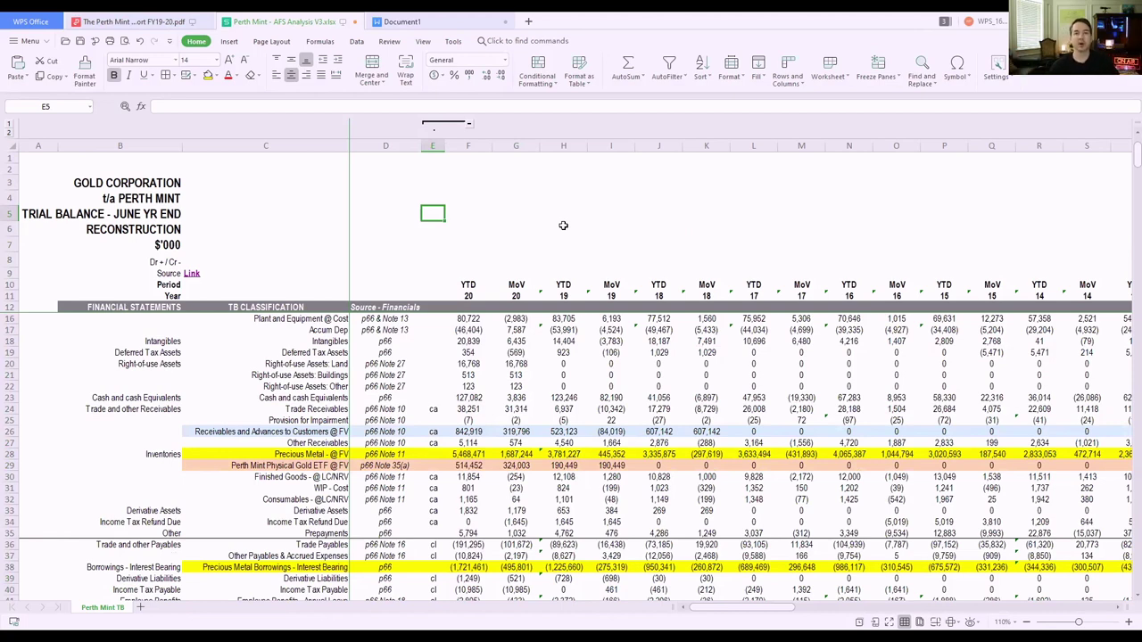
{"action": "left_click", "coordinate": [166, 20]}
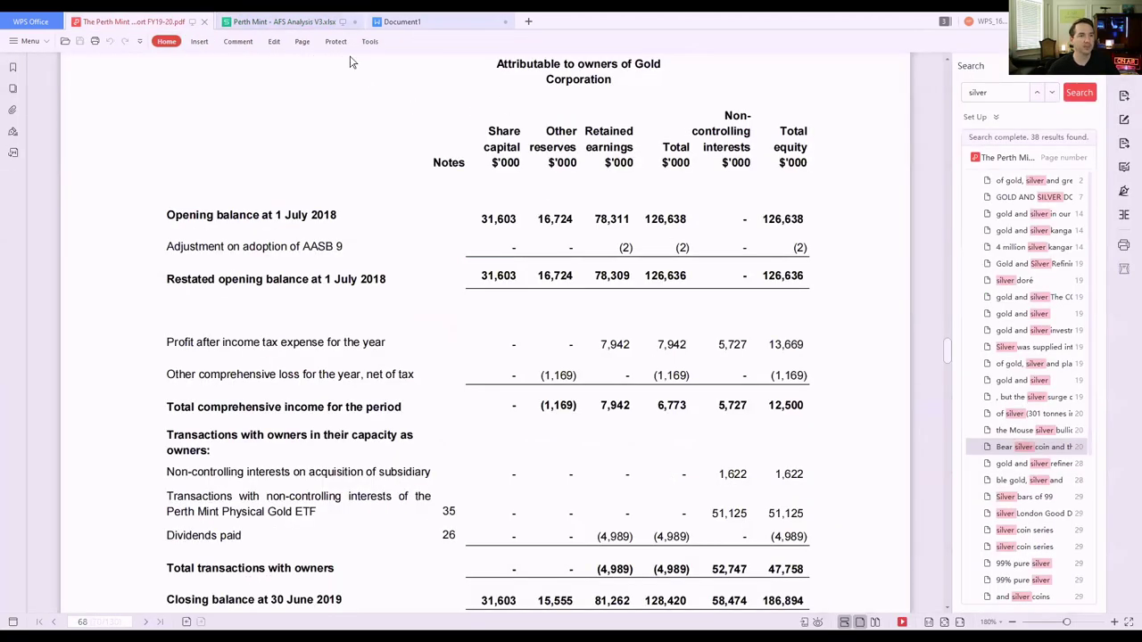
{"action": "left_click", "coordinate": [303, 19]}
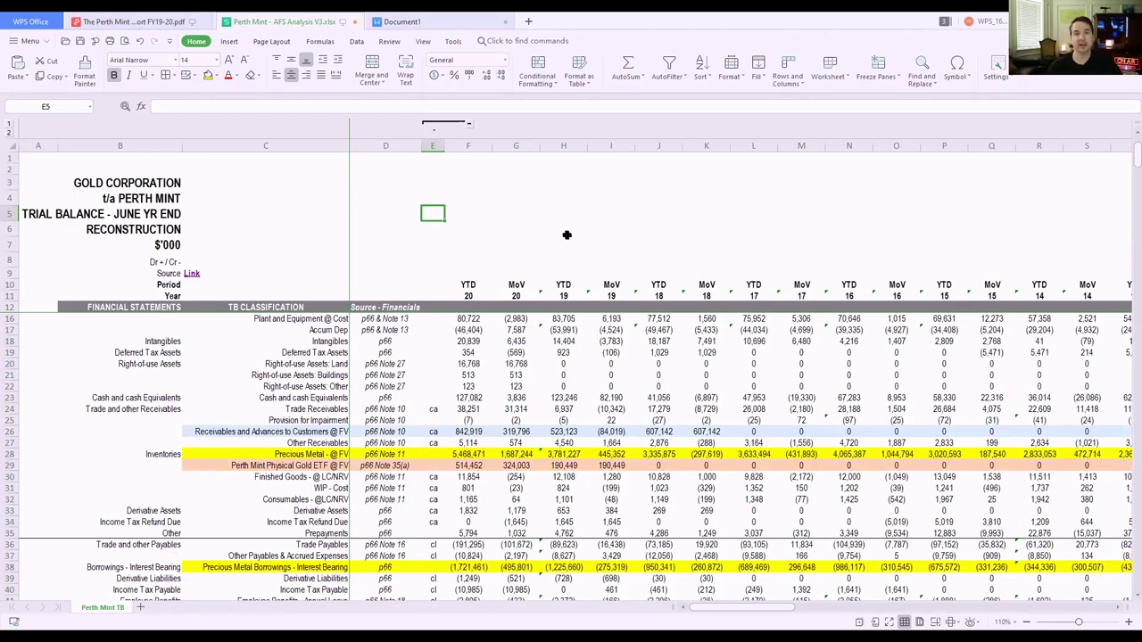
- Highlight the YTD 20 and YTD 19 columns for comparison and review the YTD 20 balances by row
{"action": "left_click", "coordinate": [468, 145]}
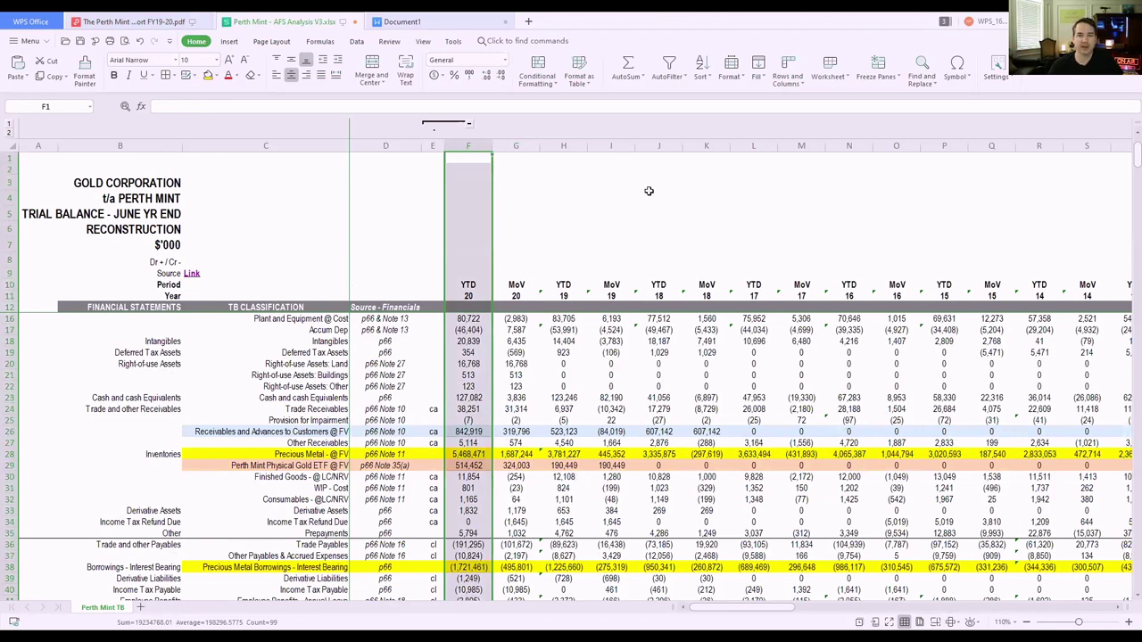
{"action": "left_click", "coordinate": [563, 146]}
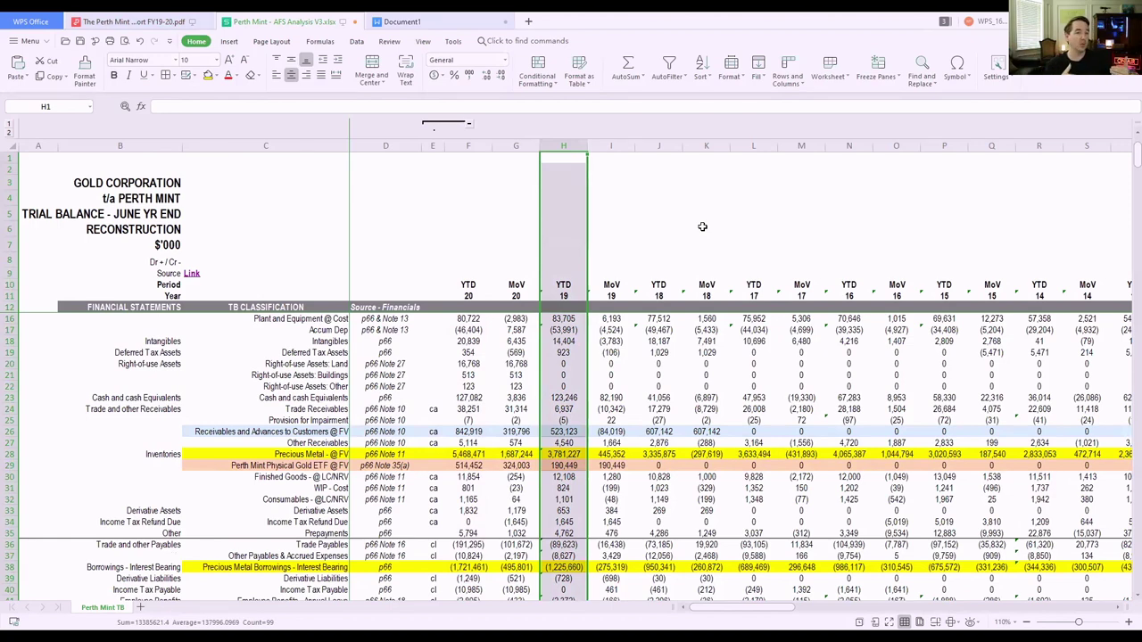
{"action": "left_click", "coordinate": [468, 145]}
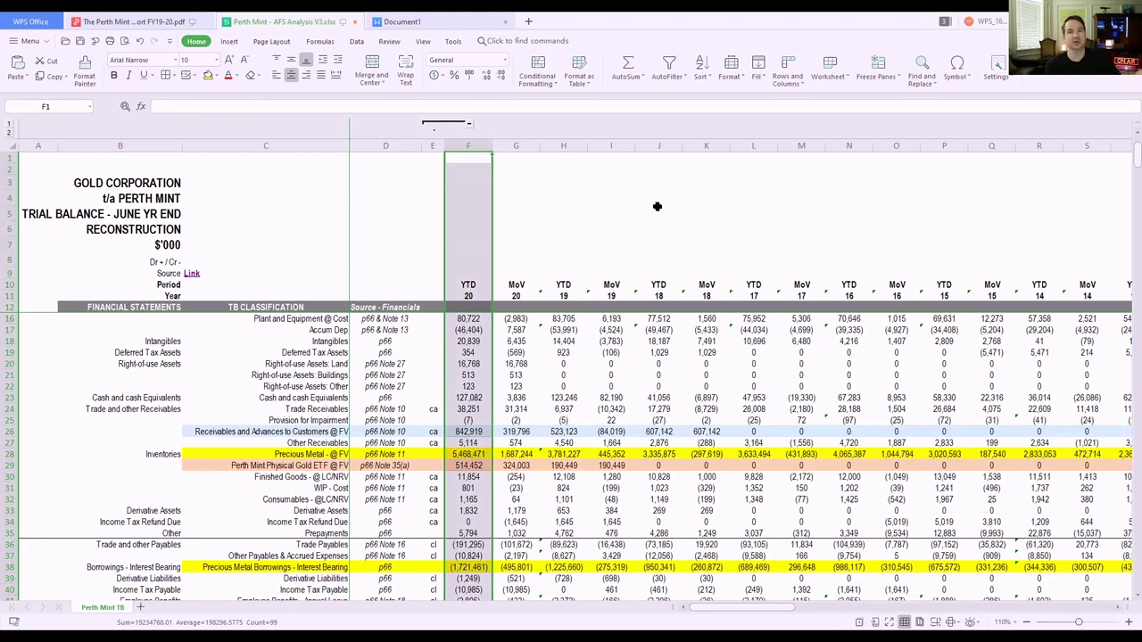
{"action": "scroll", "coordinate": [677, 337], "scroll_direction": "down", "scroll_amount": 3}
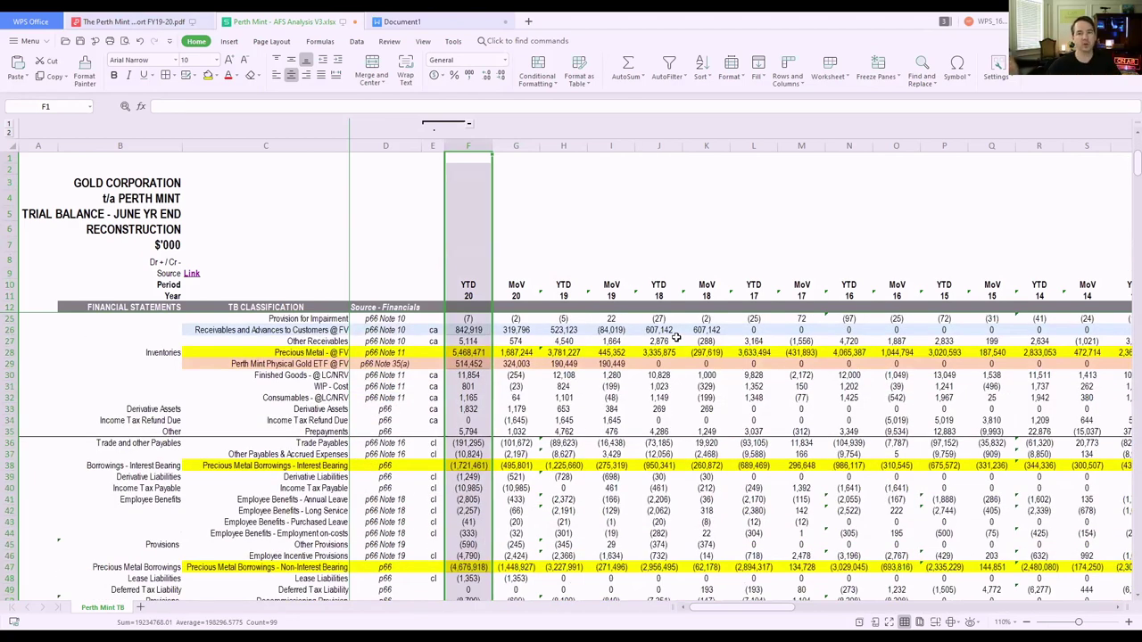
{"action": "scroll", "coordinate": [618, 304], "scroll_direction": "up", "scroll_amount": 4}
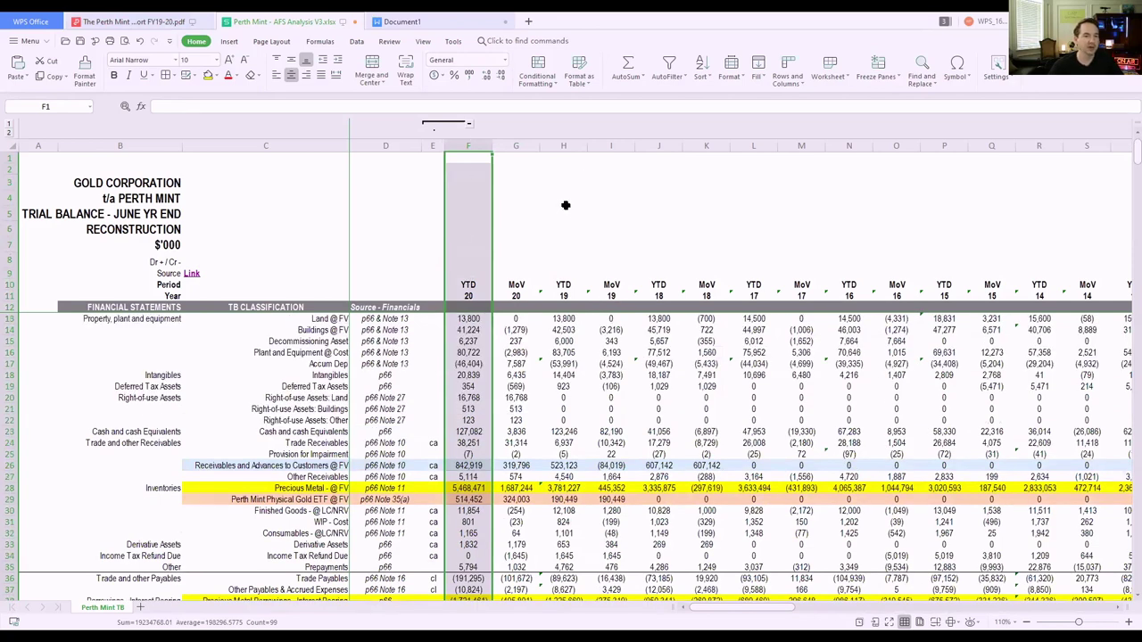
- Select the Receivables and Advances to Customers @ FV classification and open its source, page 66 of the annual report
{"action": "scroll", "coordinate": [571, 211], "scroll_direction": "down", "scroll_amount": 2}
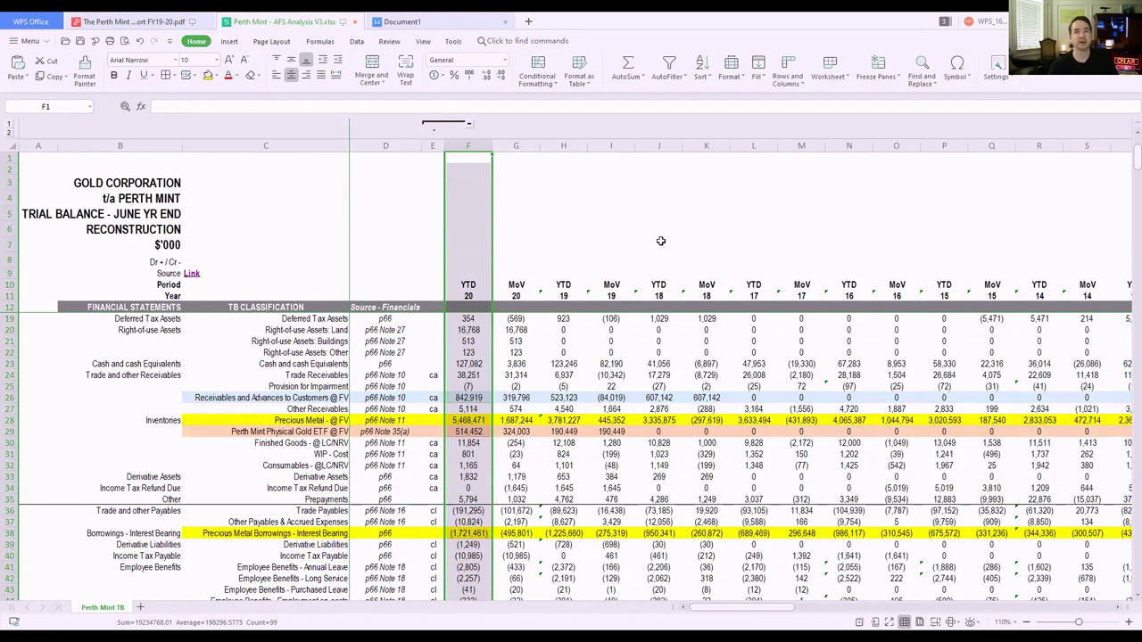
{"action": "left_click", "coordinate": [258, 397]}
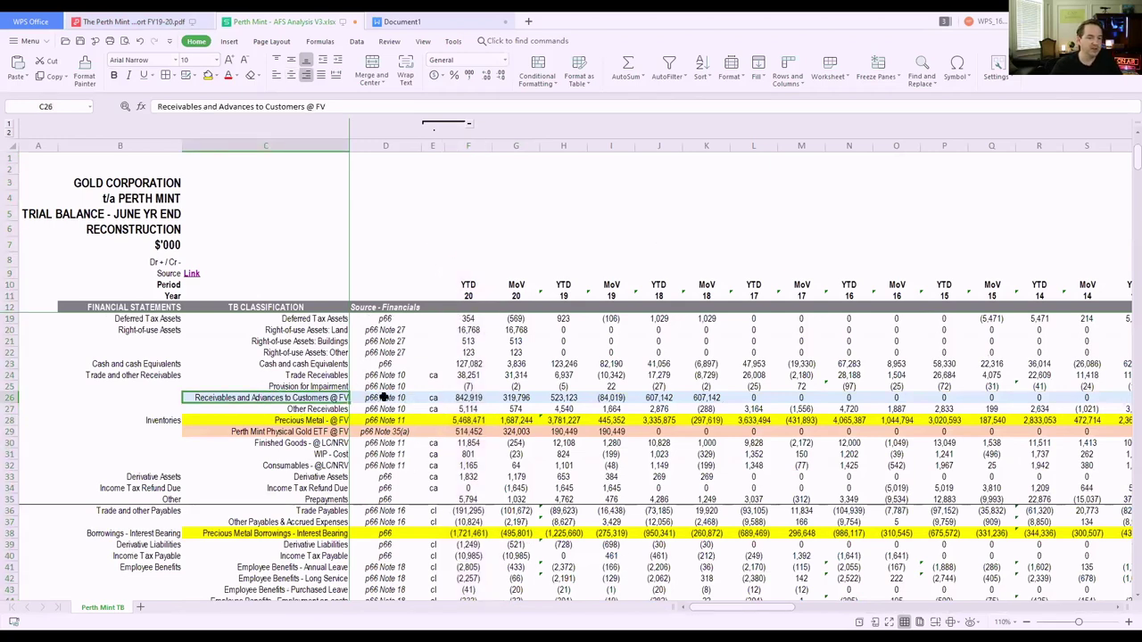
{"action": "left_click", "coordinate": [134, 21]}
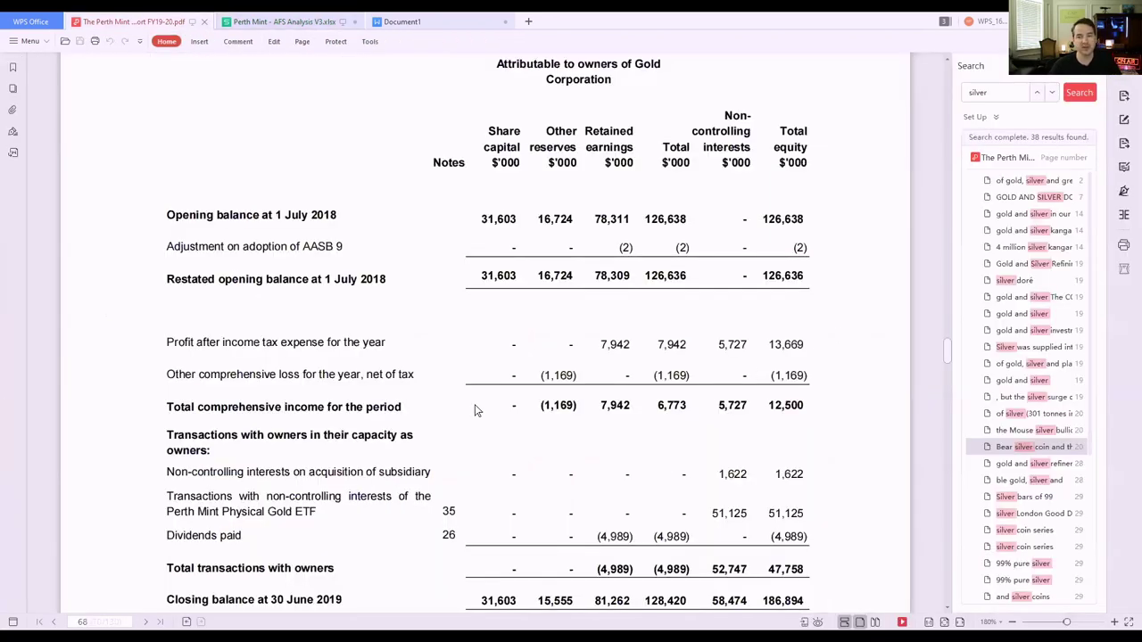
{"action": "left_click", "coordinate": [121, 615]}
{"action": "type", "text": "66"}
{"action": "key", "text": "Return"}
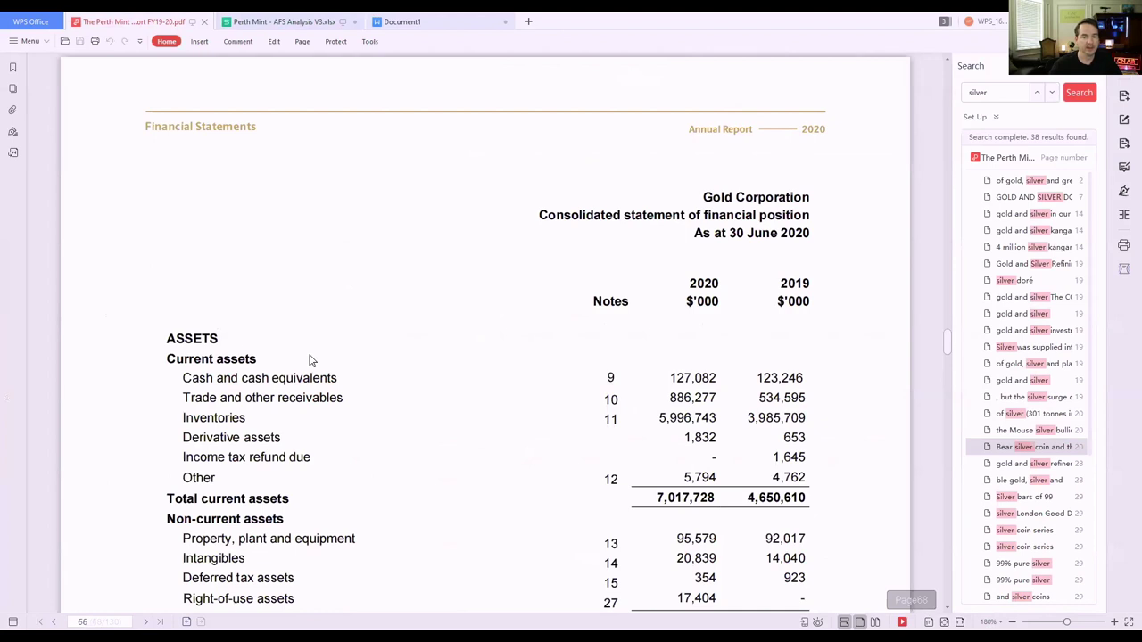
- Highlight the Trade and other receivables line in the statement of financial position, clear the highlight and return to the workbook
{"action": "left_click_drag", "start_coordinate": [184, 334], "coordinate": [802, 336]}
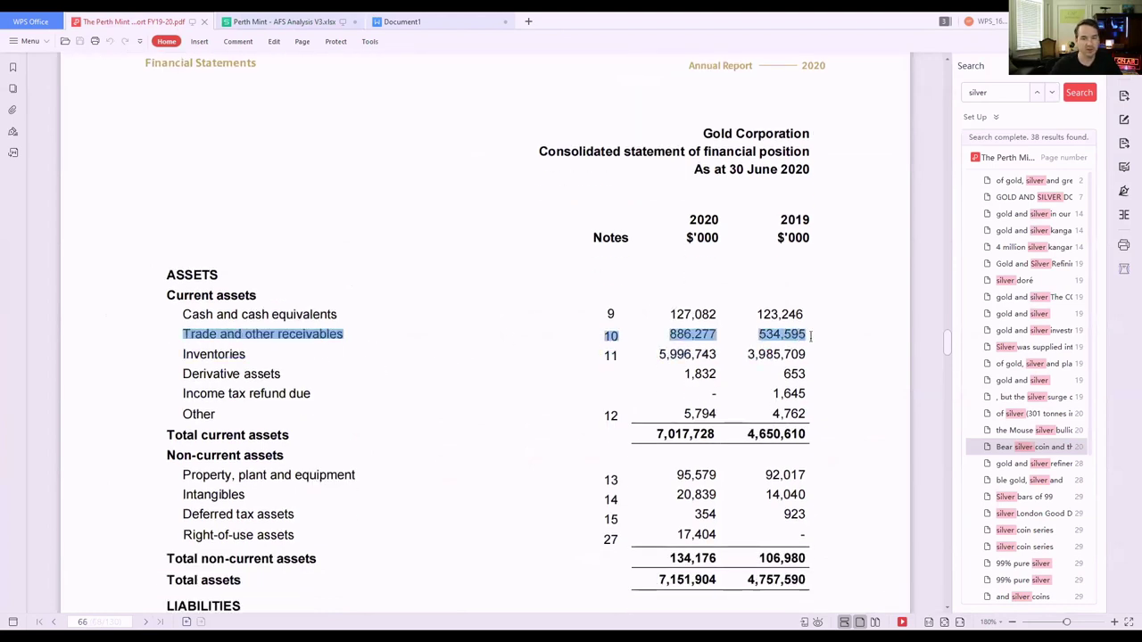
{"action": "left_click", "coordinate": [493, 388]}
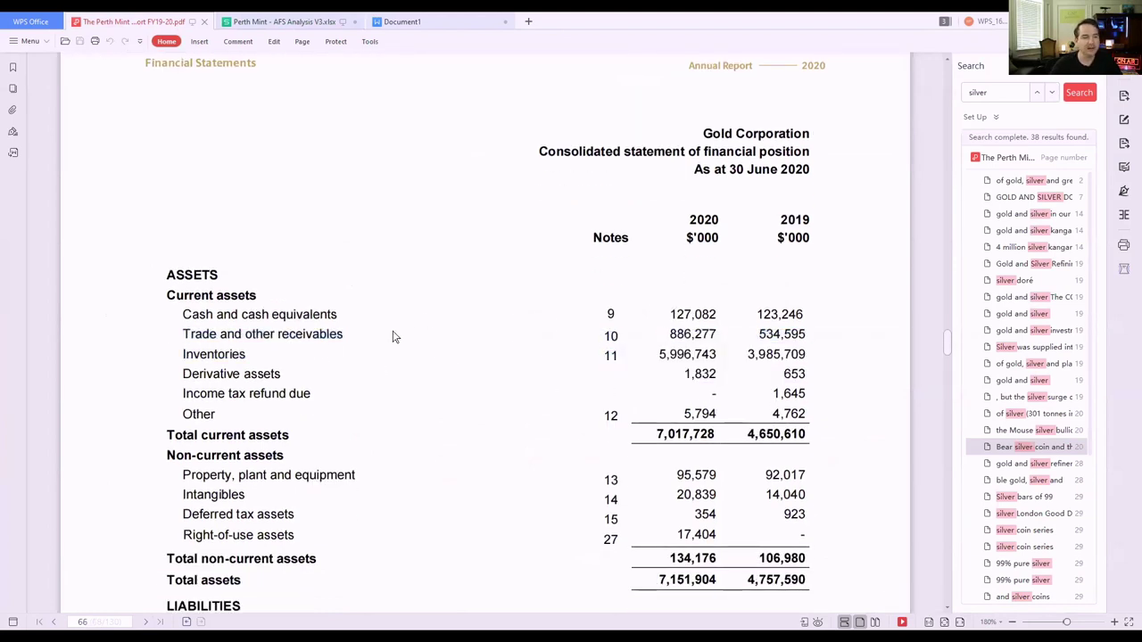
{"action": "left_click", "coordinate": [297, 20]}
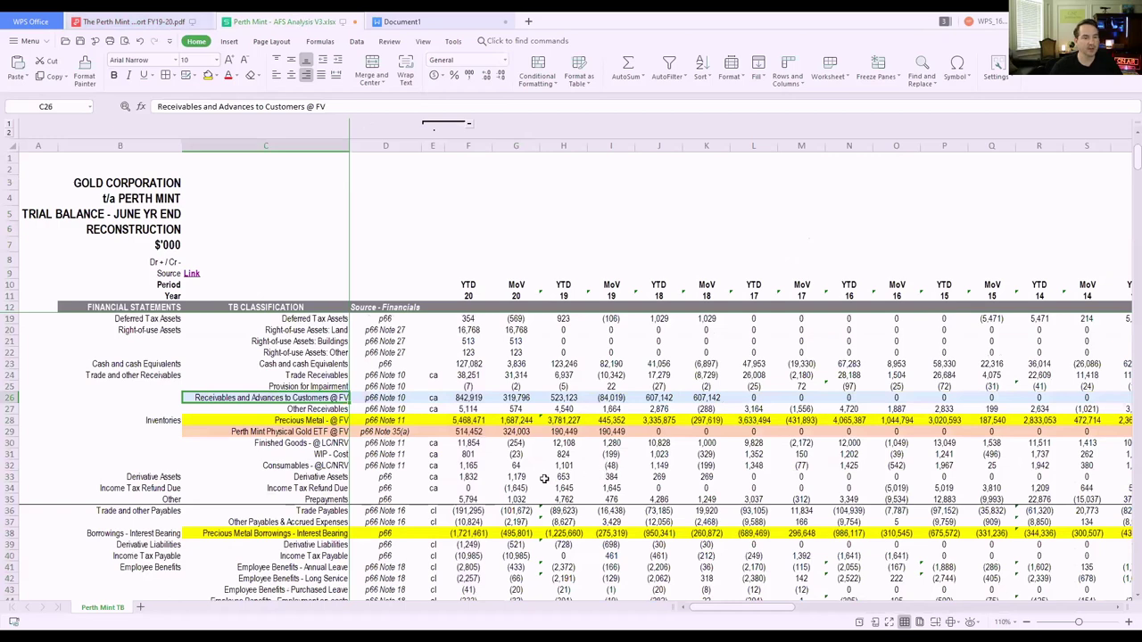
- Select the YTD 20 balance of Receivables and Advances to Customers @ FV and find Note 10 on trade and other receivables in the annual report
{"action": "left_click", "coordinate": [477, 398]}
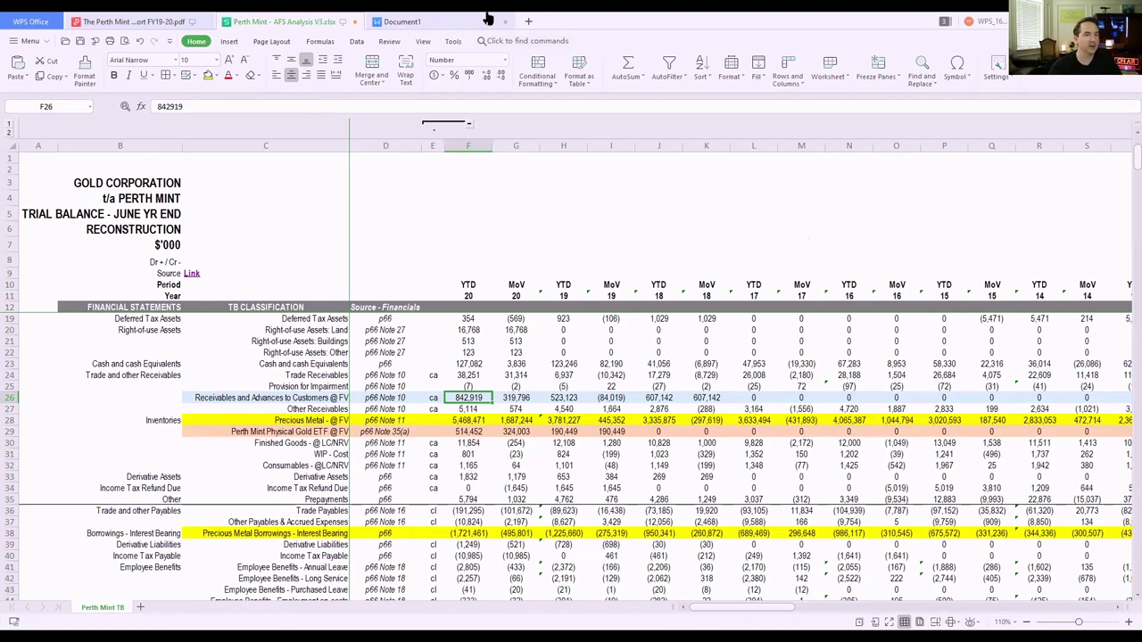
{"action": "left_click", "coordinate": [178, 19]}
{"action": "scroll", "coordinate": [859, 401], "scroll_direction": "down", "scroll_amount": 5}
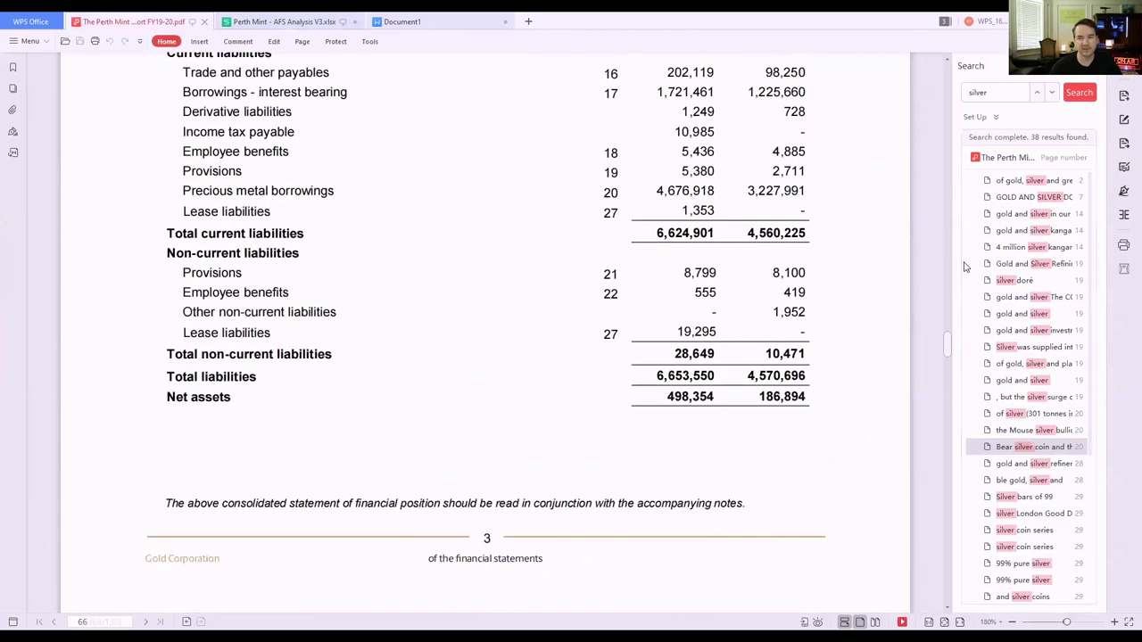
{"action": "left_click_drag", "start_coordinate": [948, 340], "coordinate": [942, 450]}
{"action": "scroll", "coordinate": [530, 373], "scroll_direction": "up", "scroll_amount": 6}
{"action": "scroll", "coordinate": [541, 357], "scroll_direction": "down", "scroll_amount": 5}
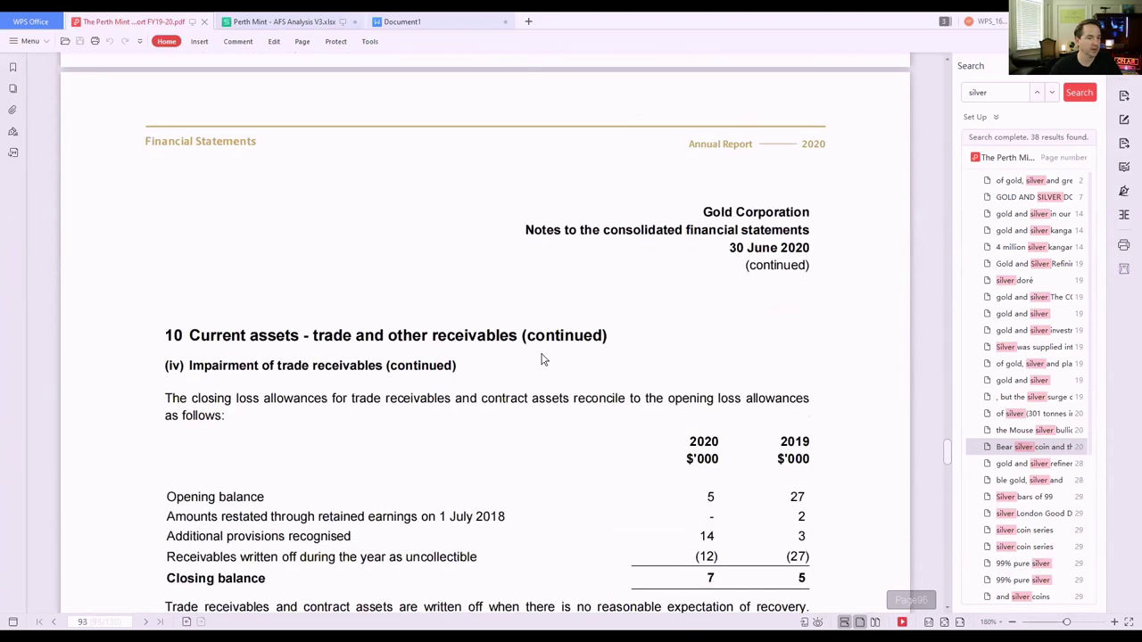
{"action": "scroll", "coordinate": [538, 249], "scroll_direction": "down", "scroll_amount": 3}
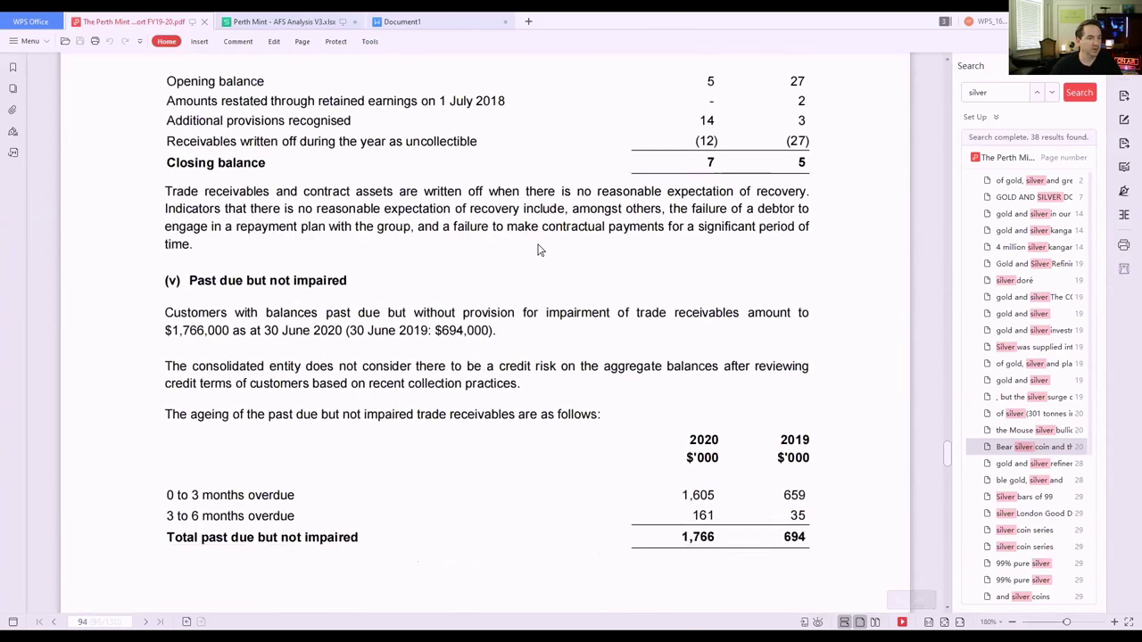
{"action": "scroll", "coordinate": [470, 256], "scroll_direction": "up", "scroll_amount": 1}
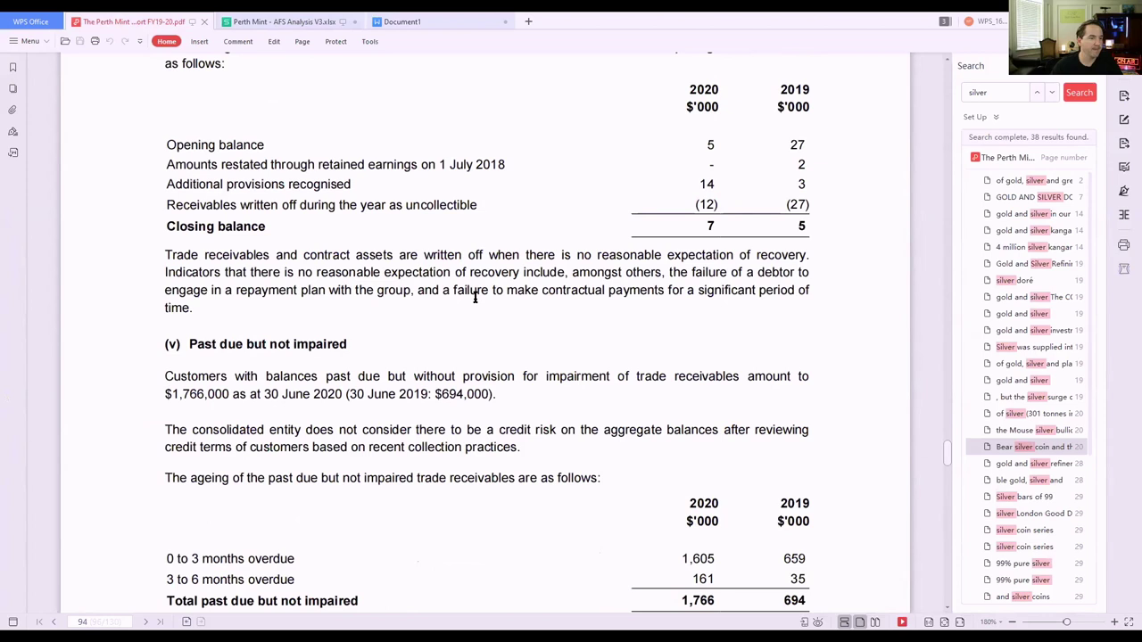
- Highlight the Note 10 paragraph on writing off trade receivables, review the past due balances, clear the highlight and return to the workbook
{"action": "scroll", "coordinate": [474, 298], "scroll_direction": "down", "scroll_amount": 1}
{"action": "left_click_drag", "start_coordinate": [169, 191], "coordinate": [607, 259]}
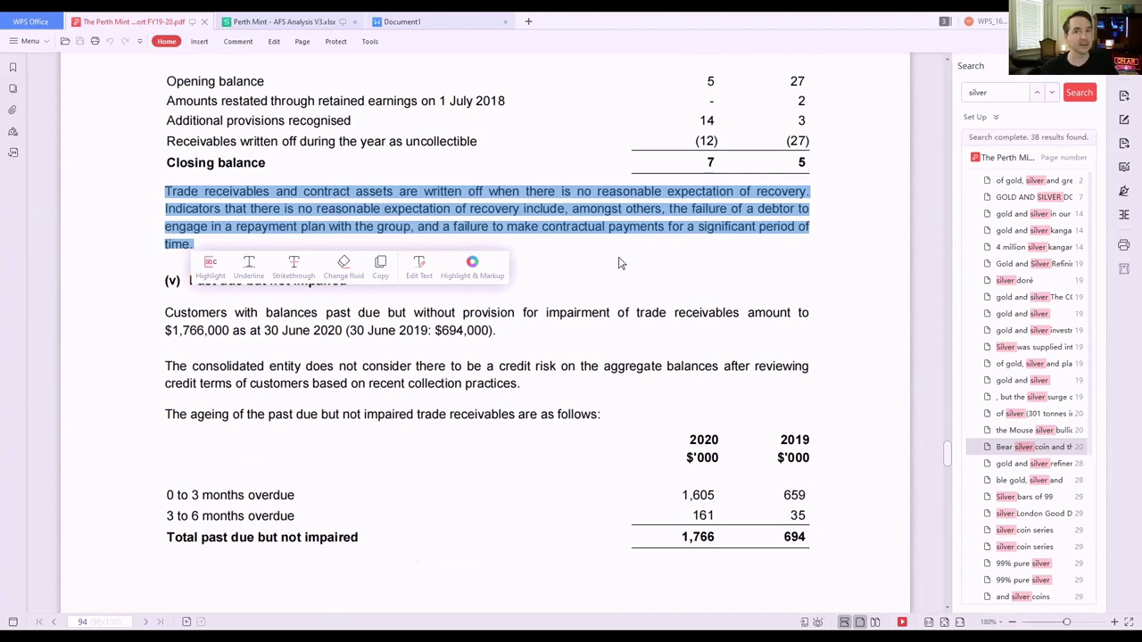
{"action": "scroll", "coordinate": [615, 265], "scroll_direction": "down", "scroll_amount": 10}
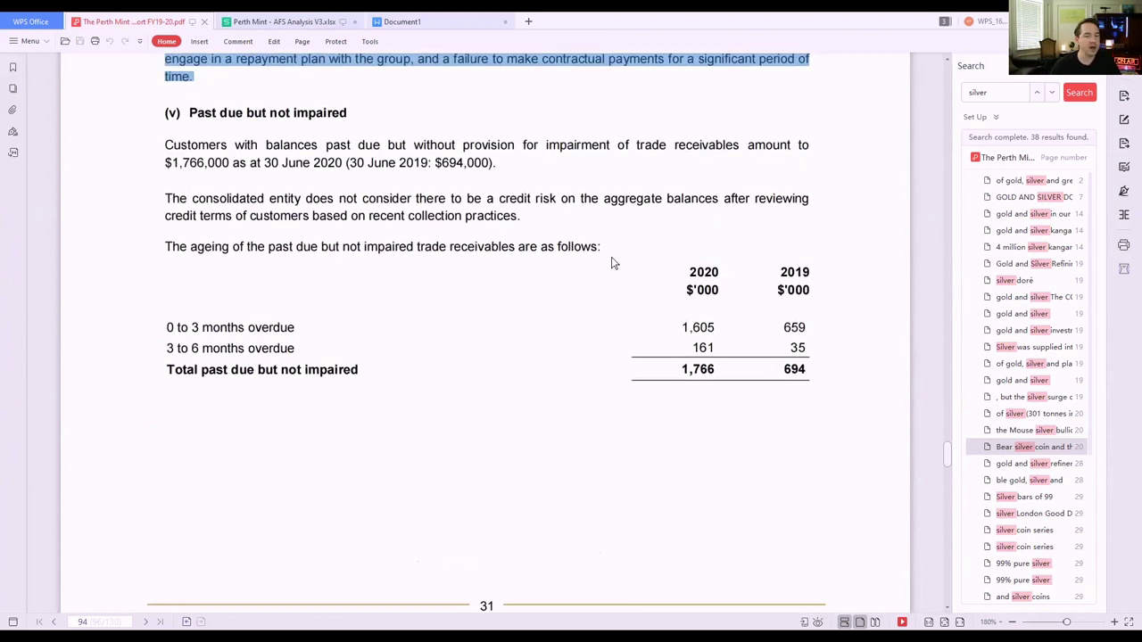
{"action": "scroll", "coordinate": [612, 263], "scroll_direction": "down", "scroll_amount": 2}
{"action": "scroll", "coordinate": [612, 261], "scroll_direction": "up", "scroll_amount": 12}
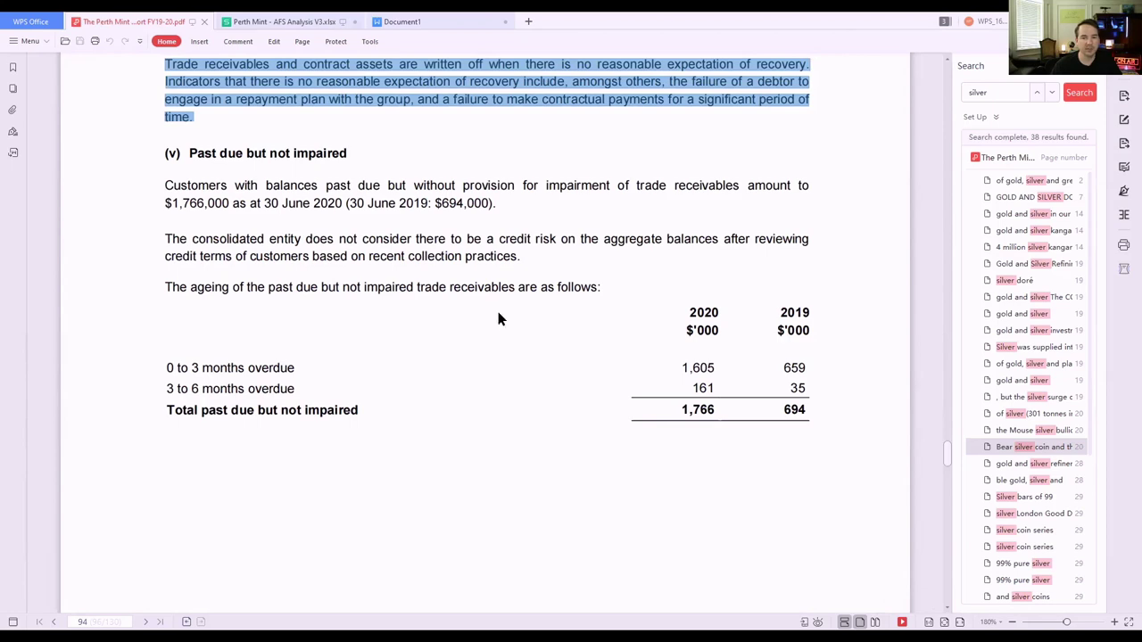
{"action": "scroll", "coordinate": [504, 322], "scroll_direction": "up", "scroll_amount": 5}
{"action": "left_click", "coordinate": [503, 261]}
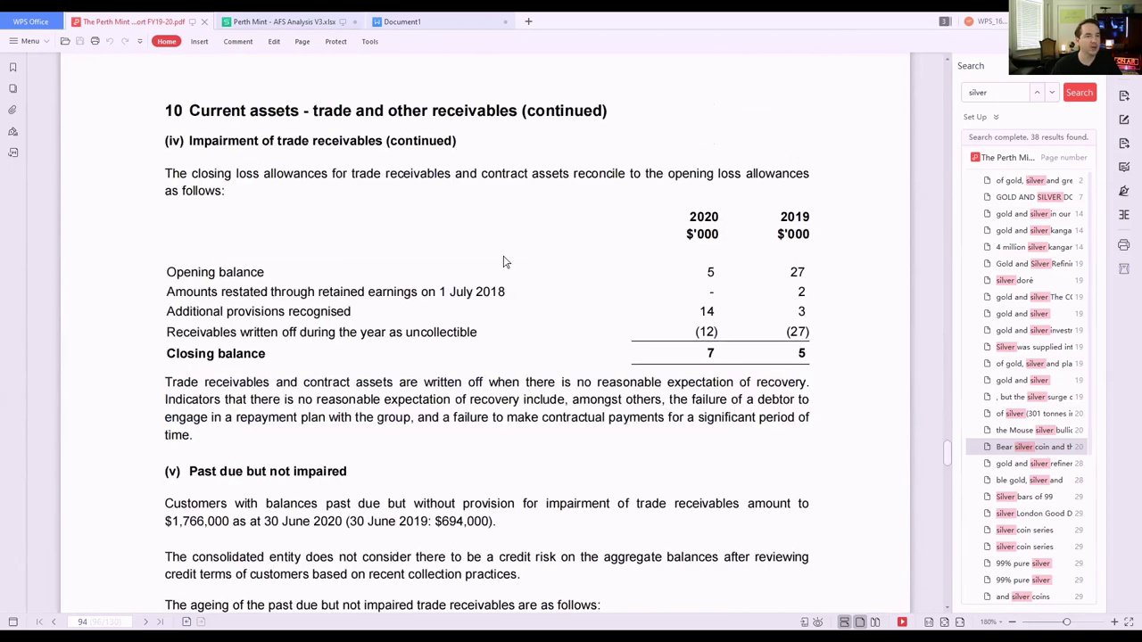
{"action": "left_click", "coordinate": [293, 22]}
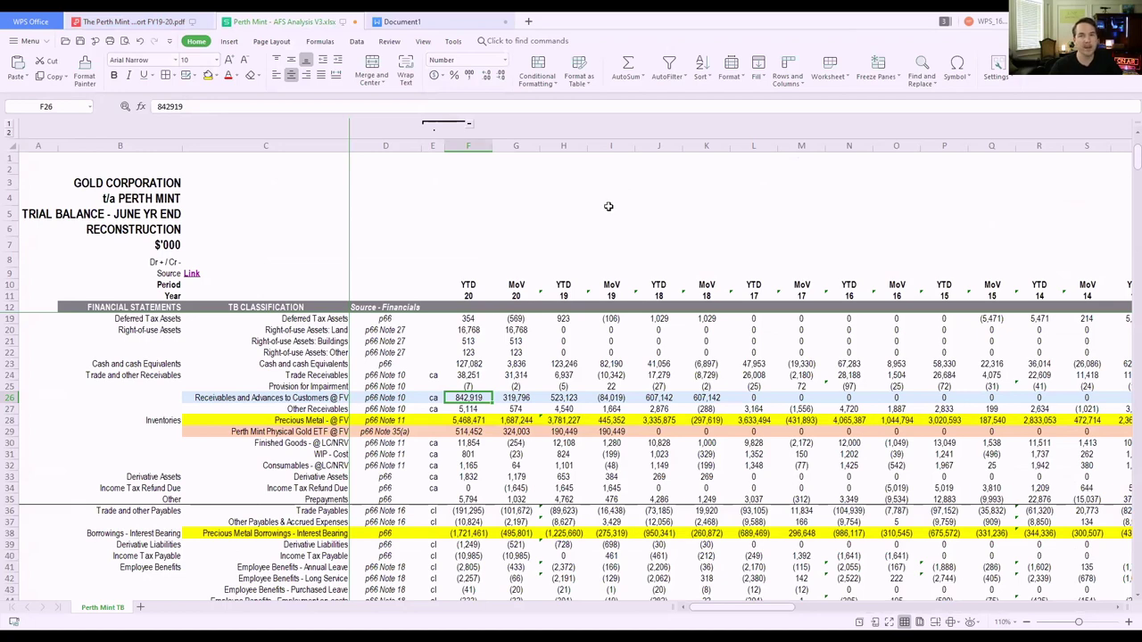
- Highlight the YTD 20 column, then find the Statement of Compliance near the start of the annual report and highlight its date
{"action": "left_click", "coordinate": [469, 146]}
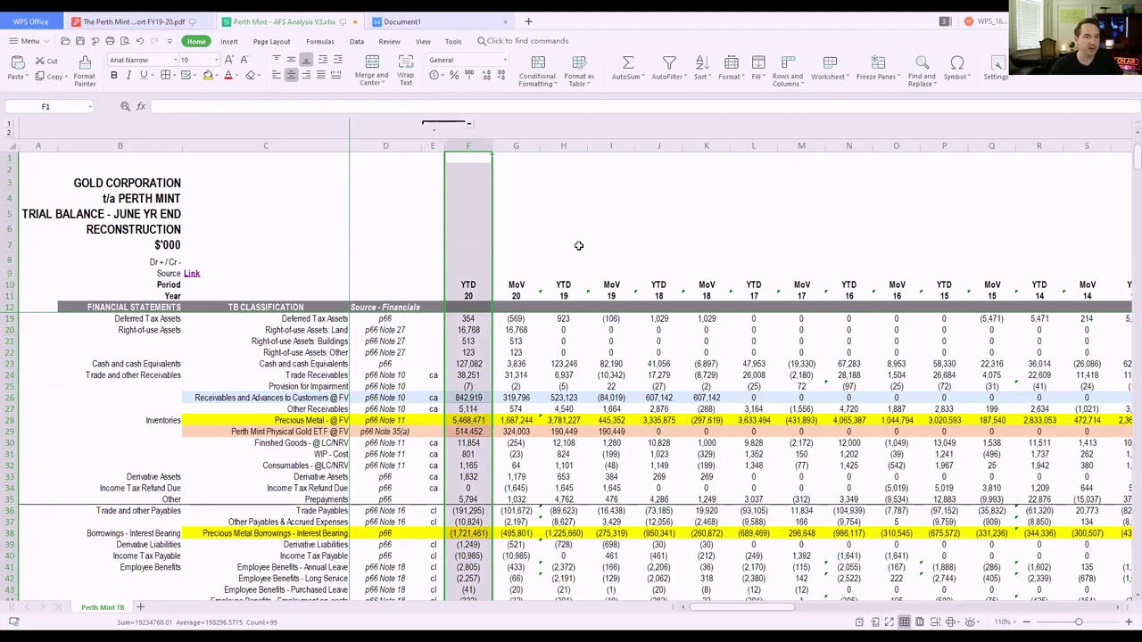
{"action": "left_click", "coordinate": [119, 21]}
{"action": "left_click_drag", "start_coordinate": [950, 459], "coordinate": [951, 79]}
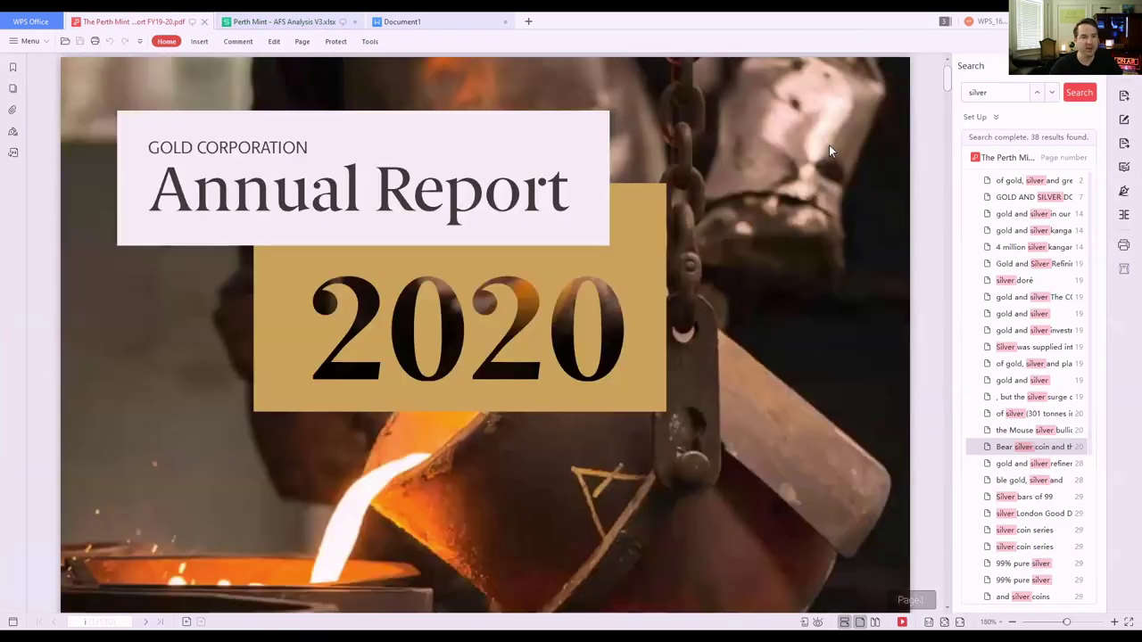
{"action": "scroll", "coordinate": [628, 258], "scroll_direction": "down", "scroll_amount": 15}
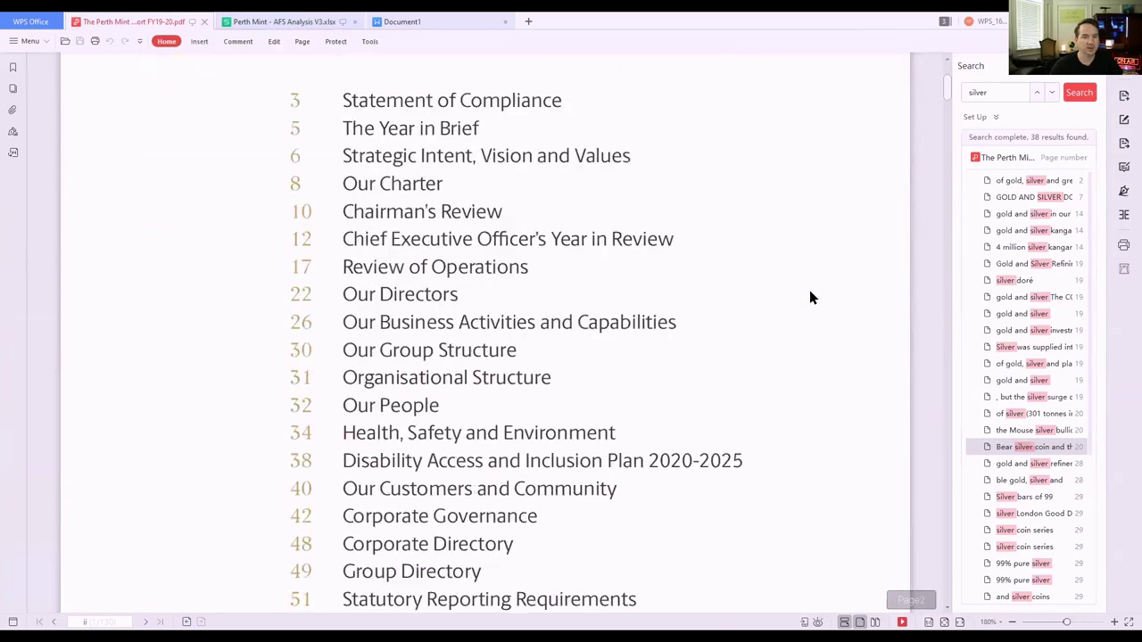
{"action": "scroll", "coordinate": [810, 297], "scroll_direction": "down", "scroll_amount": 10}
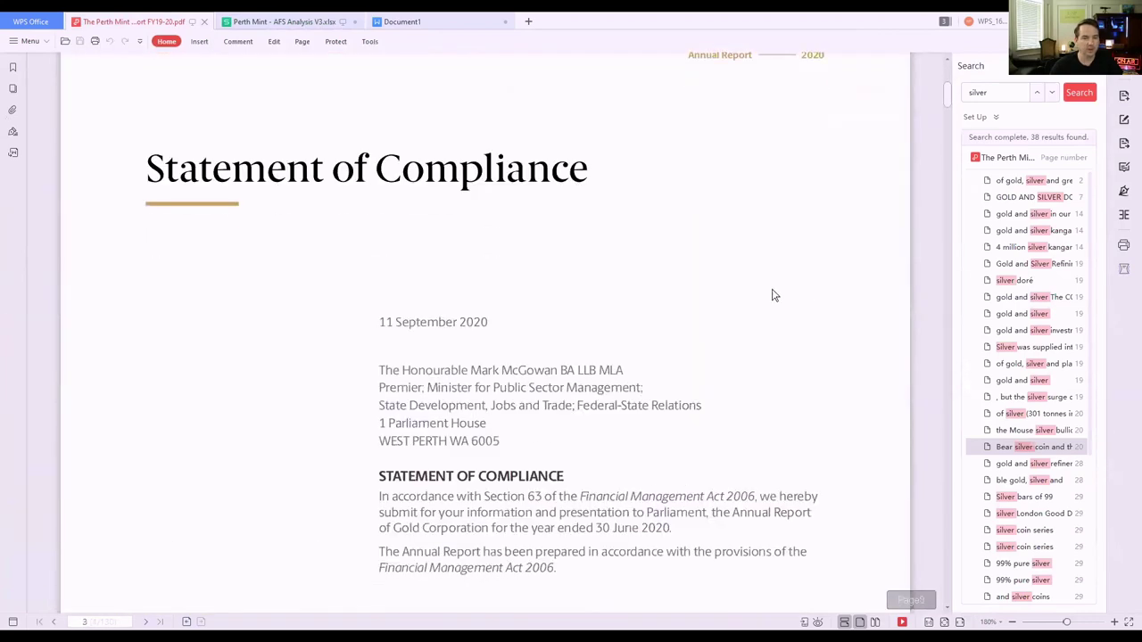
{"action": "left_click_drag", "start_coordinate": [499, 319], "coordinate": [382, 323]}
- View The Year in Brief page, go back to the start of the annual report and return to the trial balance workbook
{"action": "scroll", "coordinate": [684, 312], "scroll_direction": "down", "scroll_amount": 8}
{"action": "scroll", "coordinate": [719, 299], "scroll_direction": "down", "scroll_amount": 10}
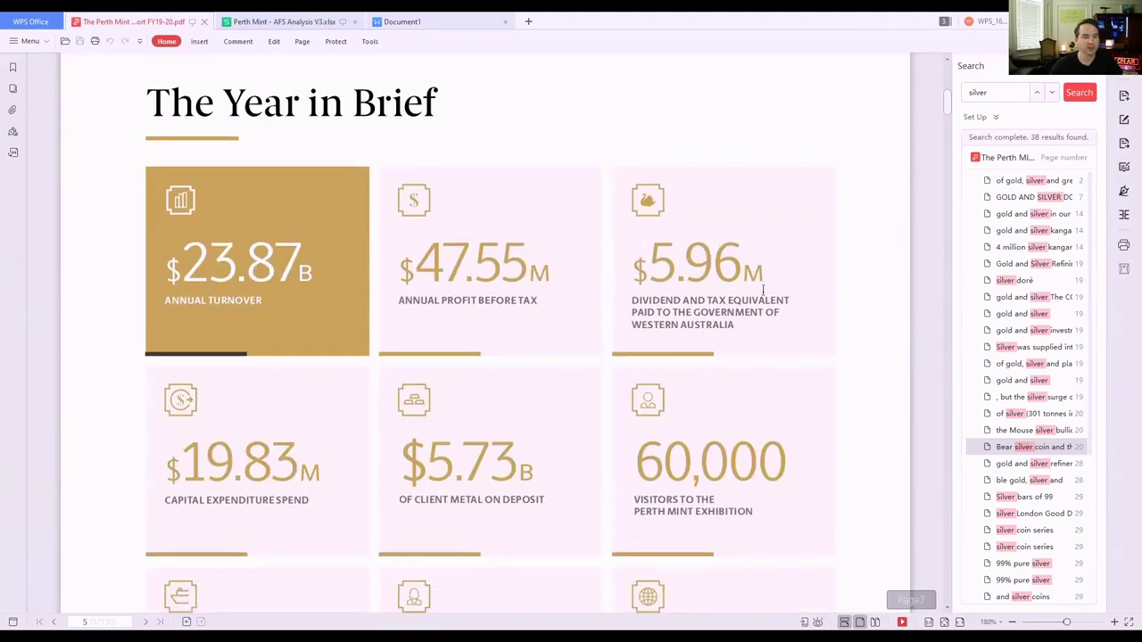
{"action": "scroll", "coordinate": [948, 103], "scroll_direction": "up", "scroll_amount": 3}
{"action": "left_click_drag", "start_coordinate": [948, 103], "coordinate": [948, 57]}
{"action": "left_click", "coordinate": [278, 22]}
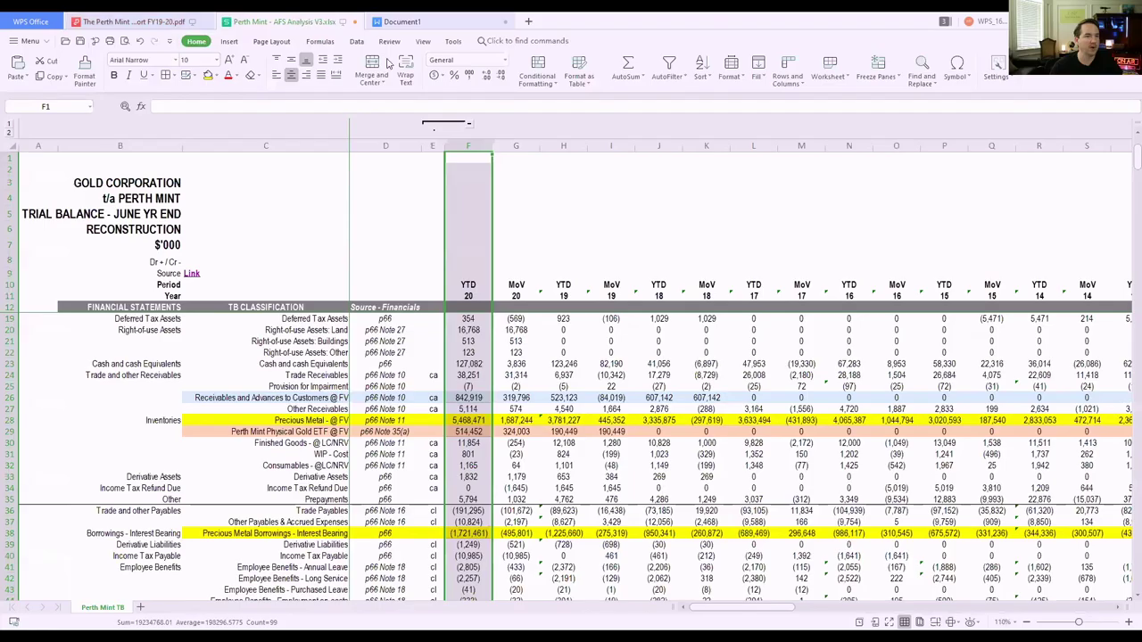
- Select the Precious Metal @ FV and Perth Mint Physical Gold ETF @ FV classifications in turn and review the surrounding rows
{"action": "left_click", "coordinate": [273, 421]}
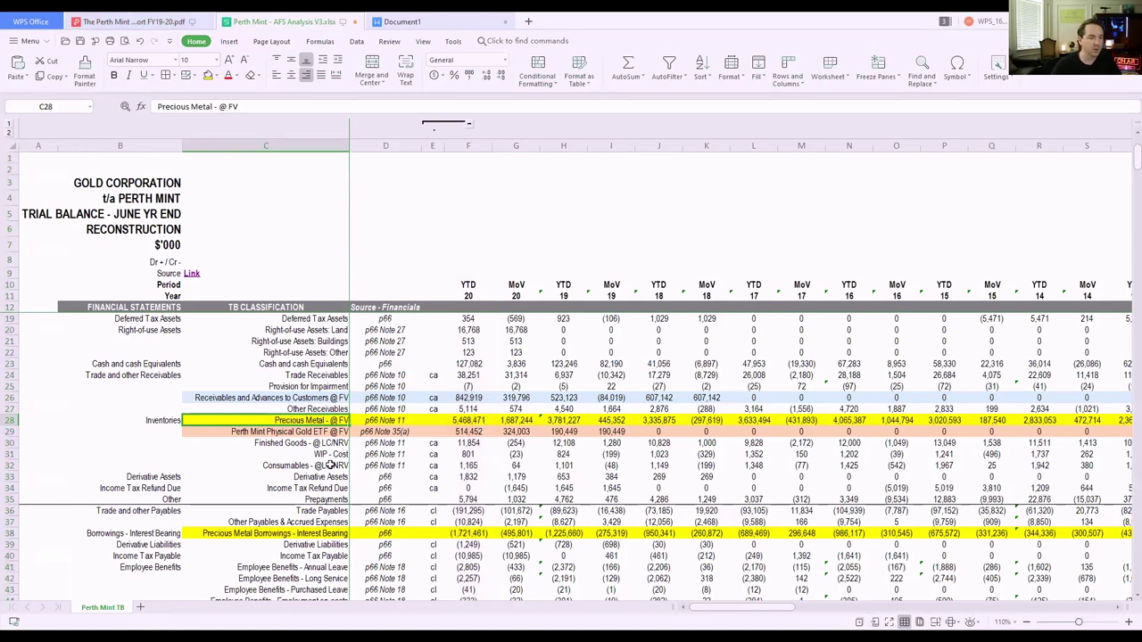
{"action": "left_click", "coordinate": [312, 432]}
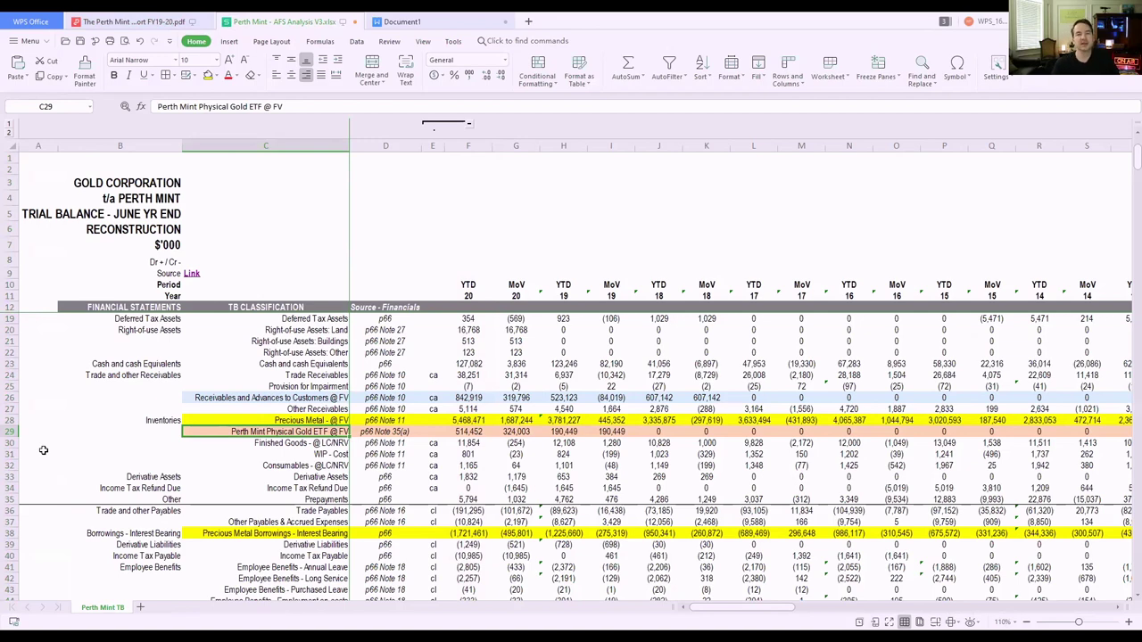
{"action": "scroll", "coordinate": [141, 475], "scroll_direction": "down", "scroll_amount": 6}
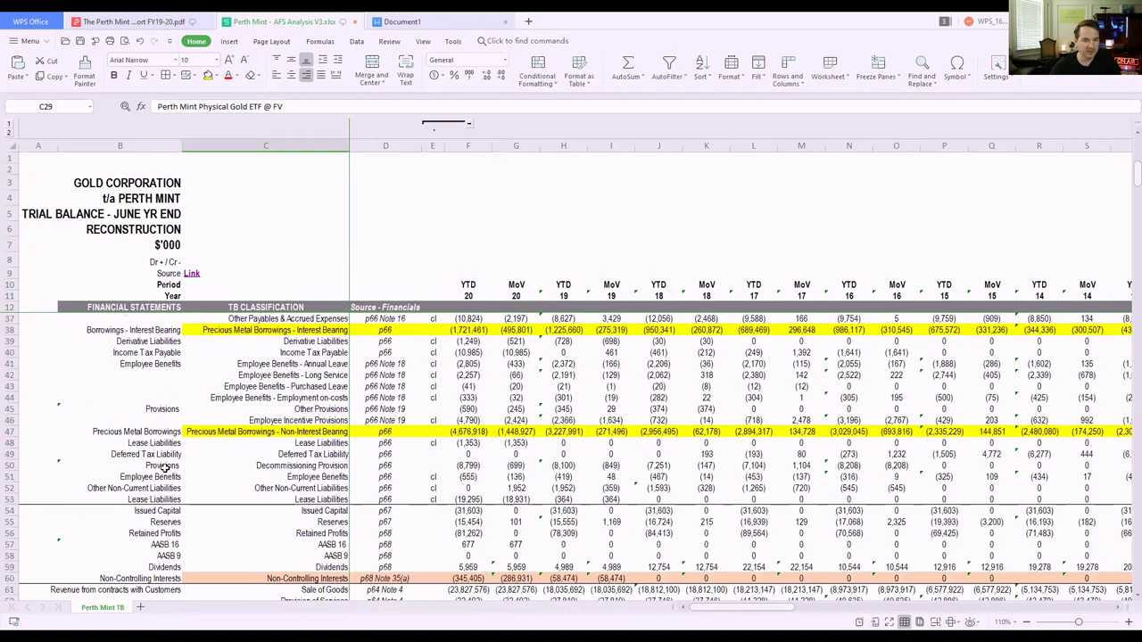
{"action": "scroll", "coordinate": [231, 486], "scroll_direction": "up", "scroll_amount": 4}
{"action": "scroll", "coordinate": [232, 482], "scroll_direction": "up", "scroll_amount": 3}
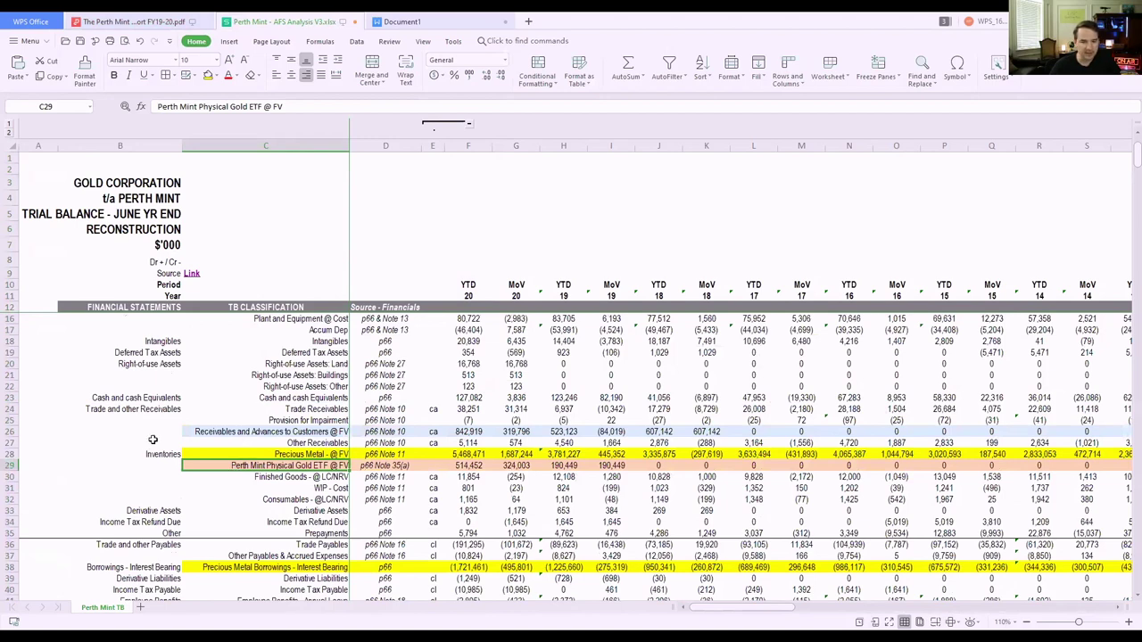
- Highlight the MoV 19, YTD 19 and YTD 20 columns in turn to compare the balances between years
{"action": "left_click", "coordinate": [610, 145]}
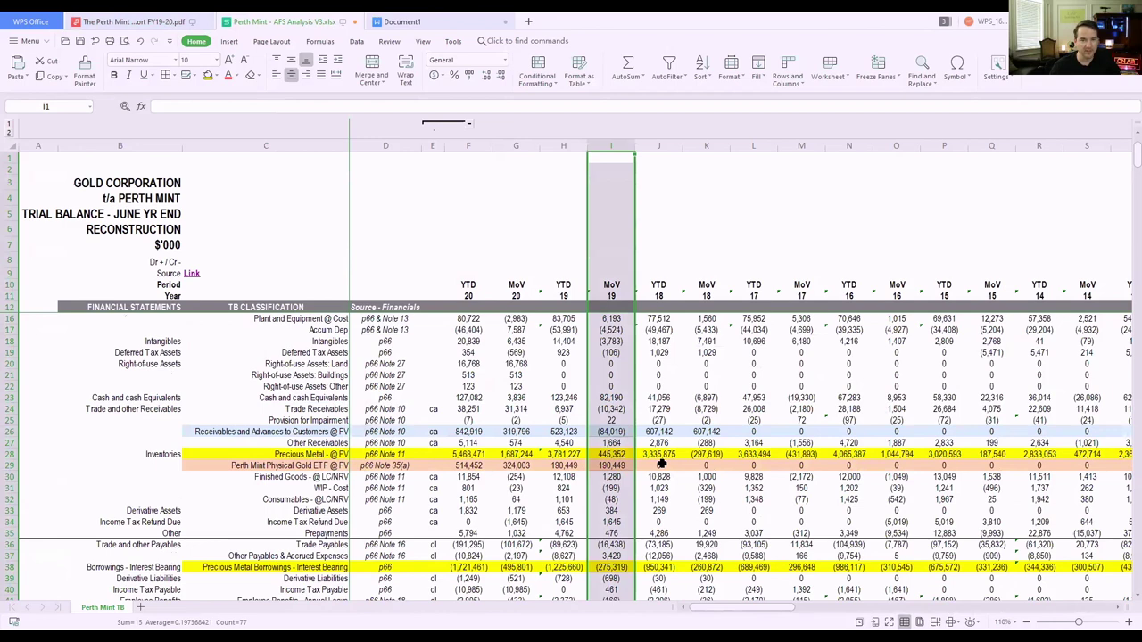
{"action": "left_click", "coordinate": [563, 146]}
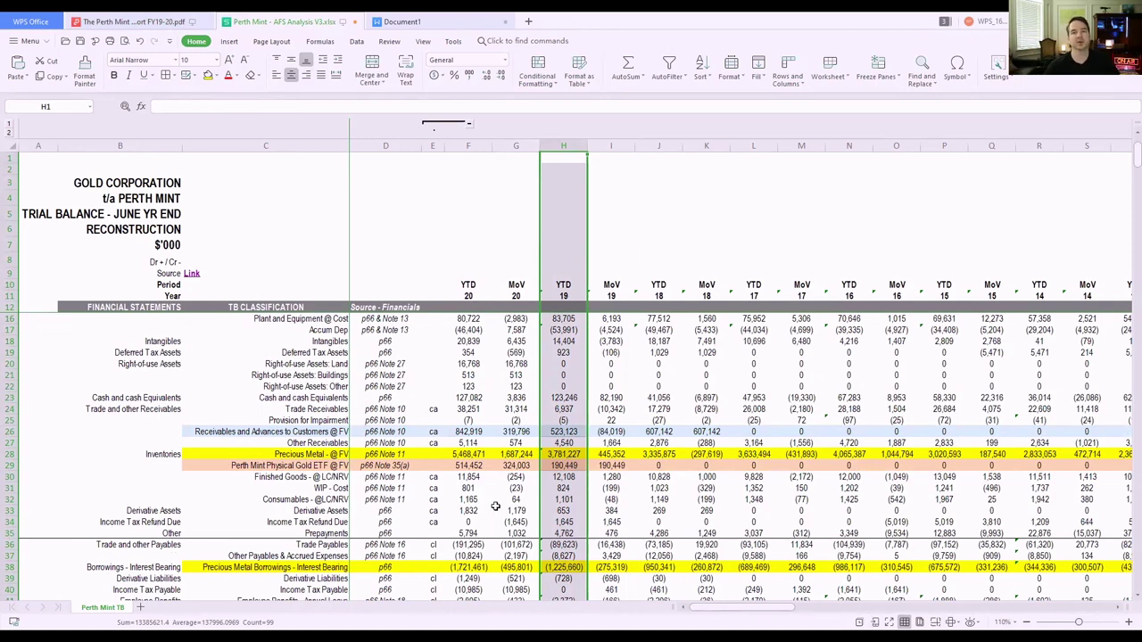
{"action": "left_click", "coordinate": [427, 215]}
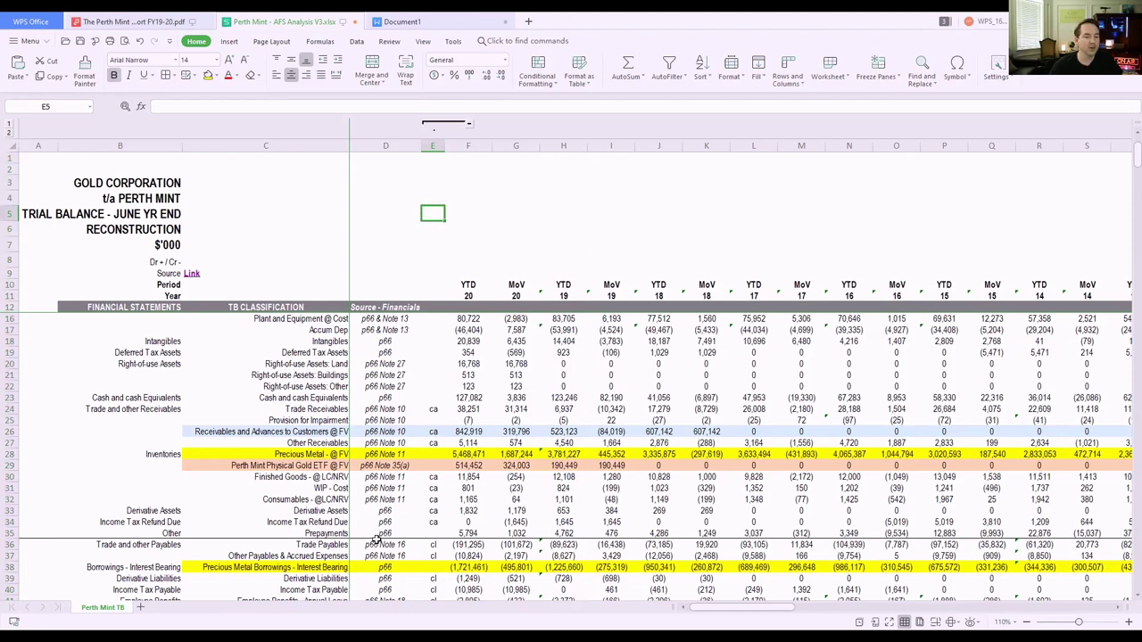
{"action": "scroll", "coordinate": [462, 473], "scroll_direction": "down", "scroll_amount": 2}
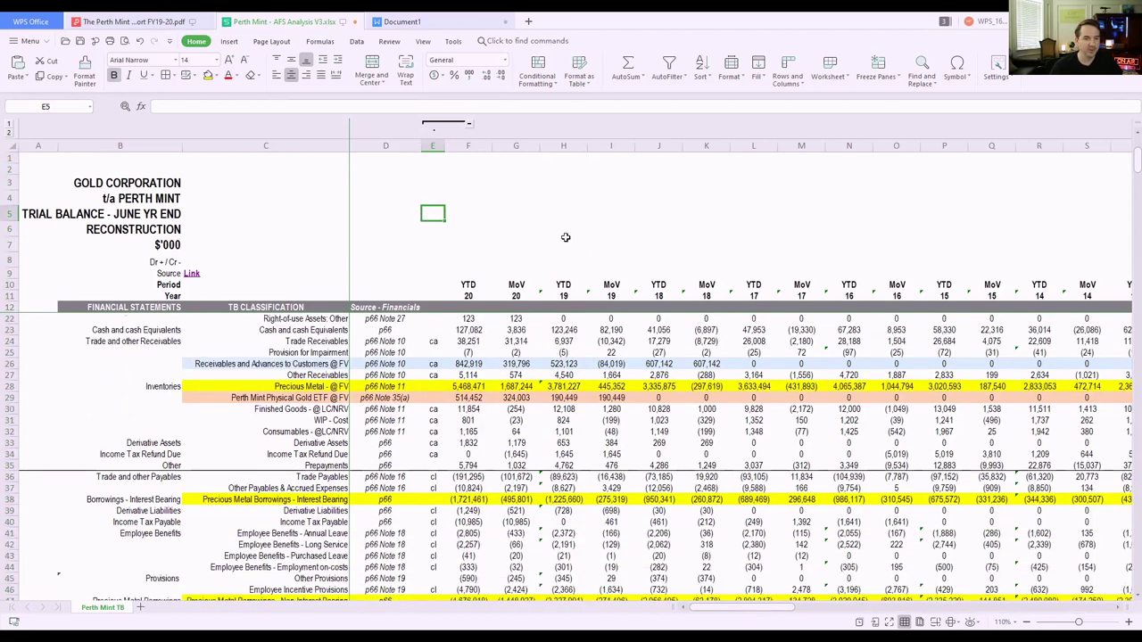
{"action": "left_click", "coordinate": [573, 145]}
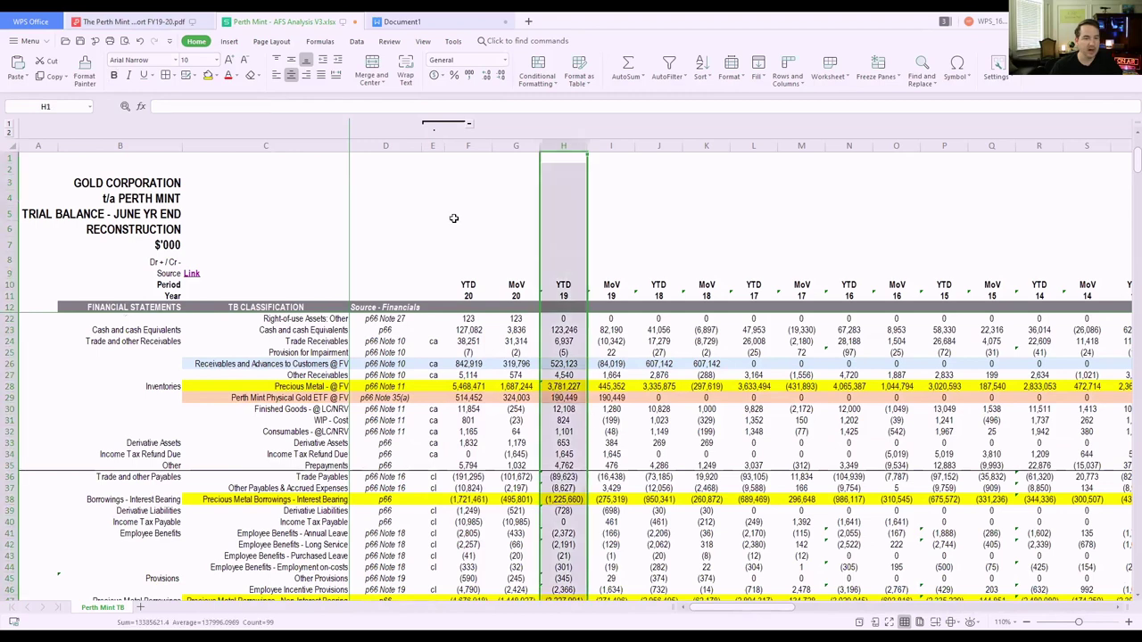
{"action": "left_click", "coordinate": [467, 147]}
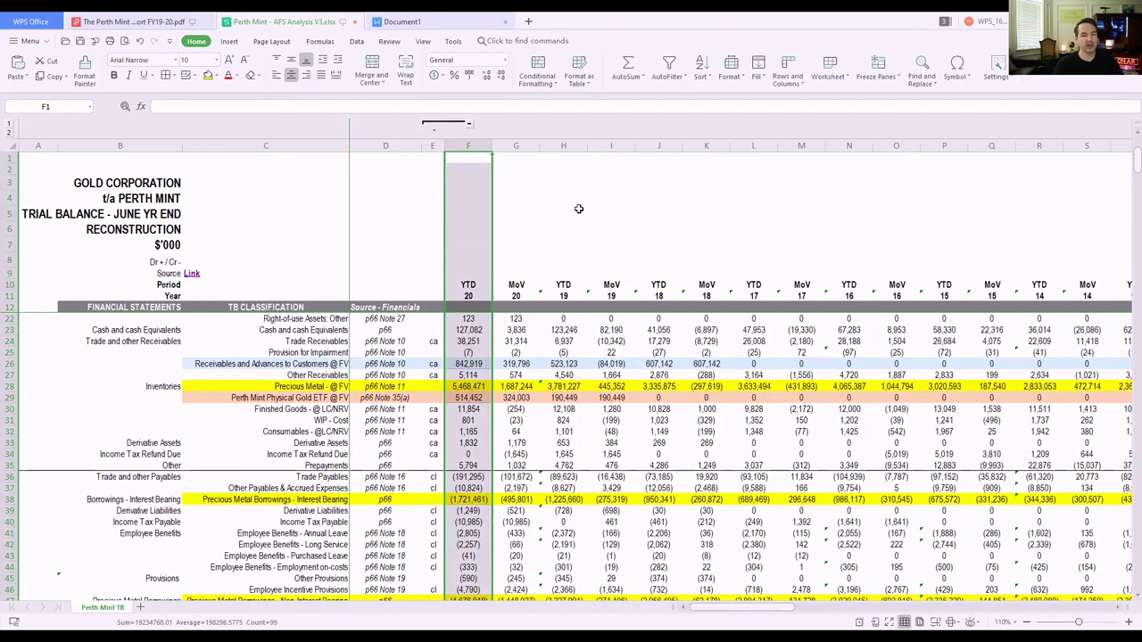
- Highlight the interest-bearing and non-interest-bearing precious metal borrowings rows and compare their YTD 20 balances
{"action": "scroll", "coordinate": [617, 255], "scroll_direction": "down", "scroll_amount": 2}
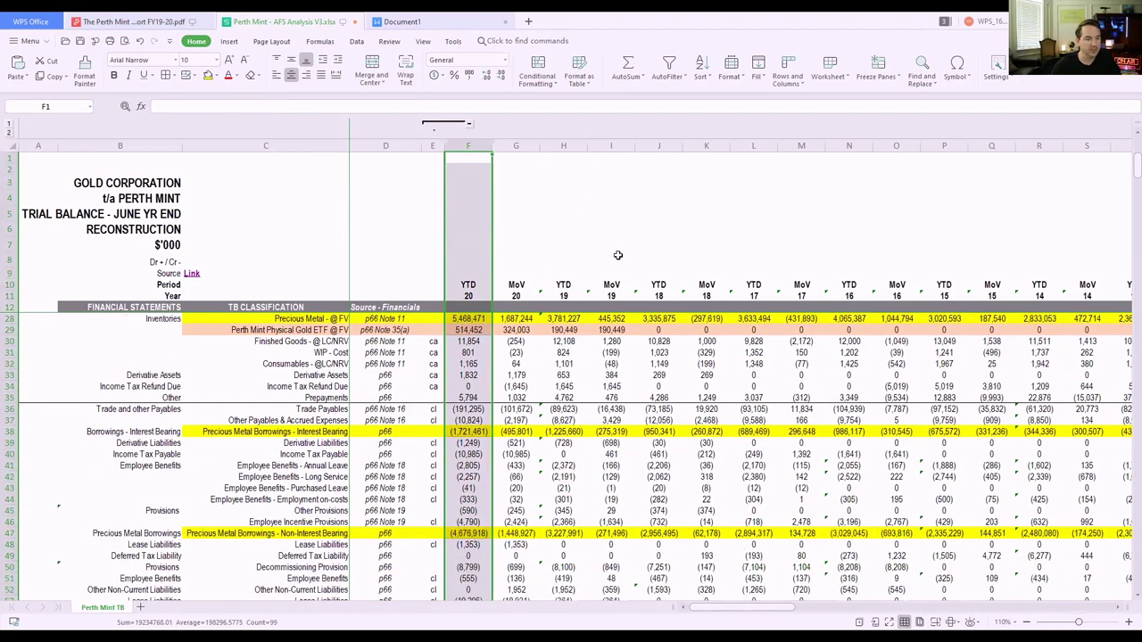
{"action": "left_click", "coordinate": [12, 432]}
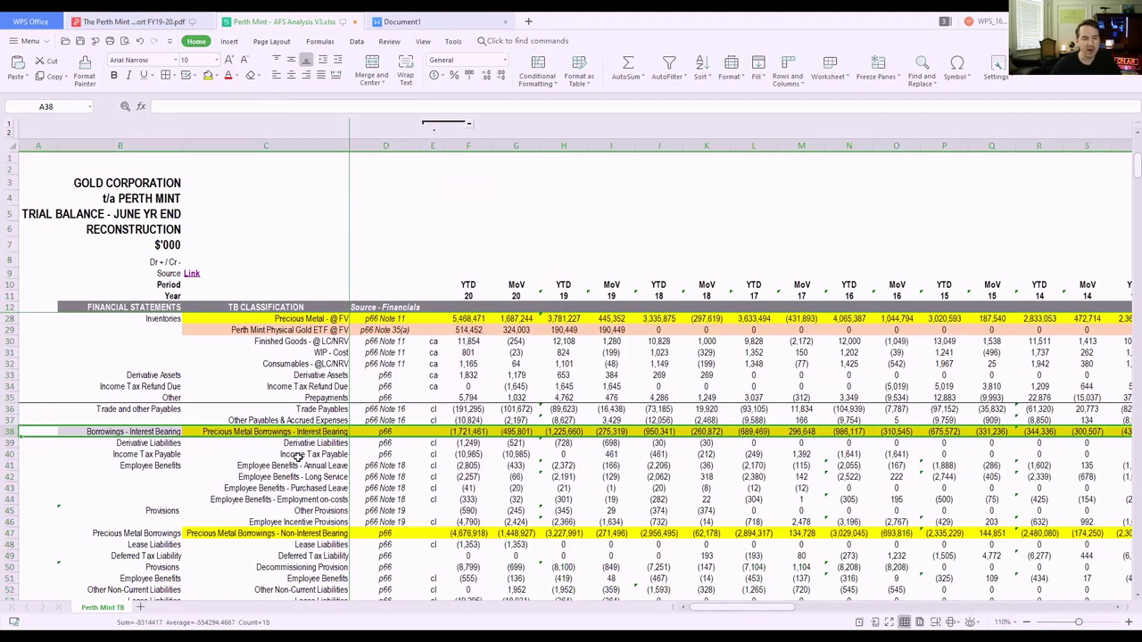
{"action": "left_click", "coordinate": [13, 533]}
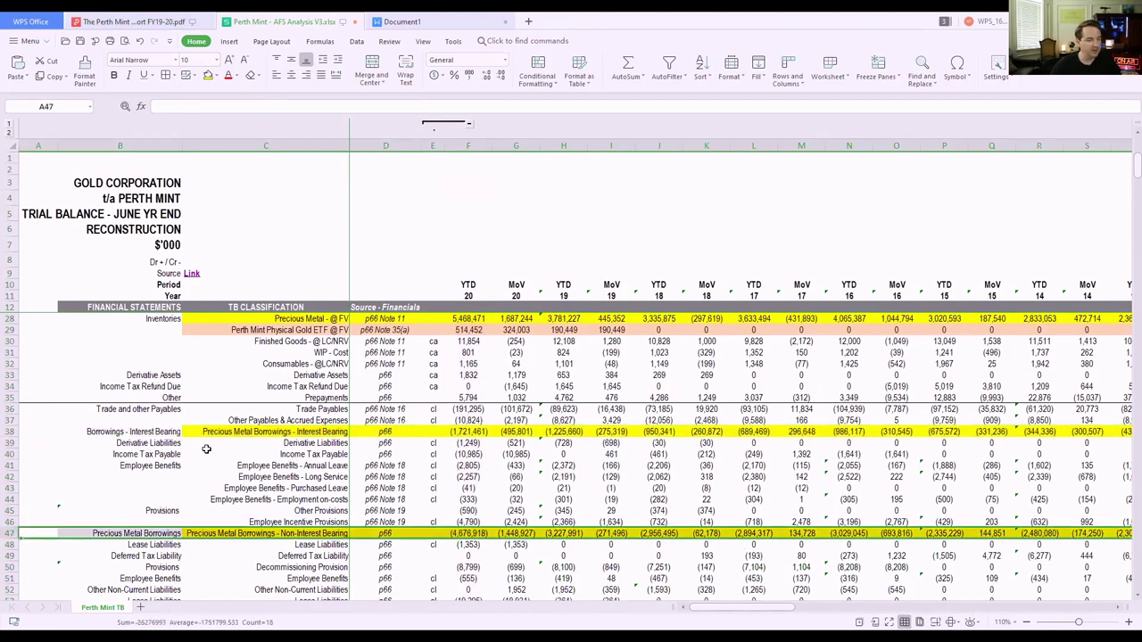
{"action": "left_click", "coordinate": [469, 431]}
{"action": "left_click", "coordinate": [467, 533]}
{"action": "left_click", "coordinate": [469, 432]}
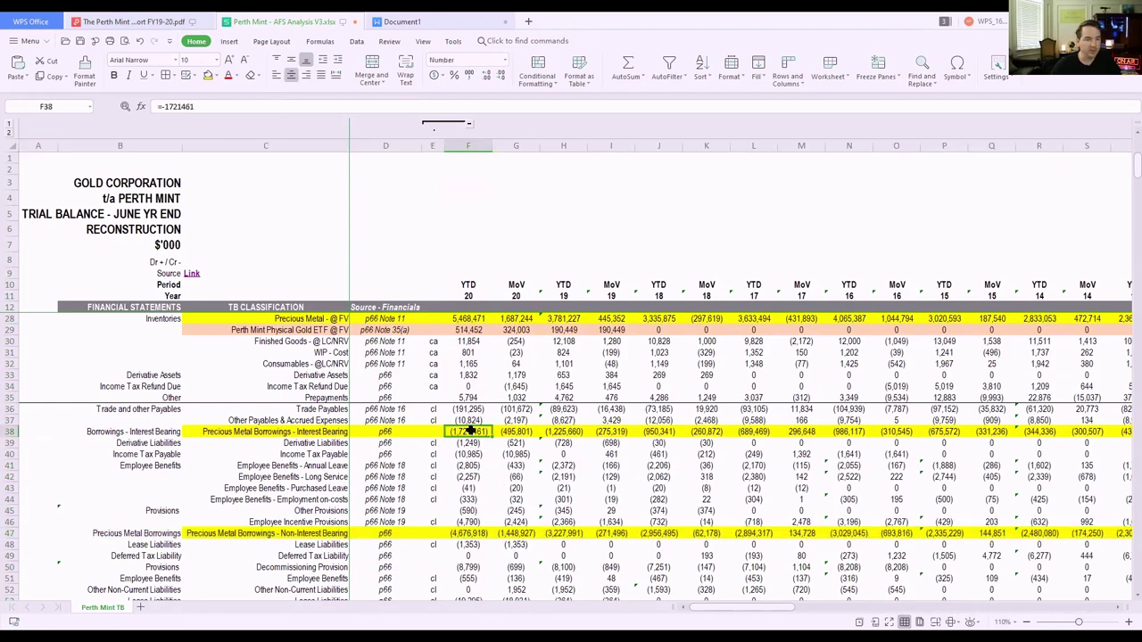
{"action": "left_click", "coordinate": [466, 534]}
{"action": "left_click", "coordinate": [469, 431]}
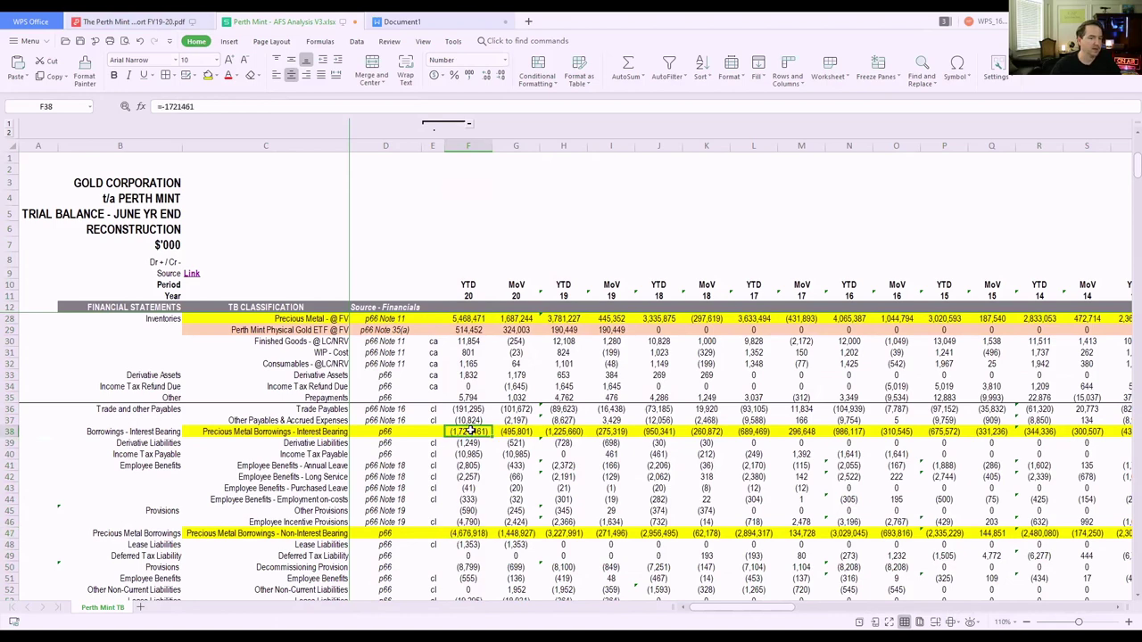
- Highlight both precious metal borrowings rows once more, then review the provisions, equity and non-controlling interests rows below them
{"action": "left_click", "coordinate": [13, 431]}
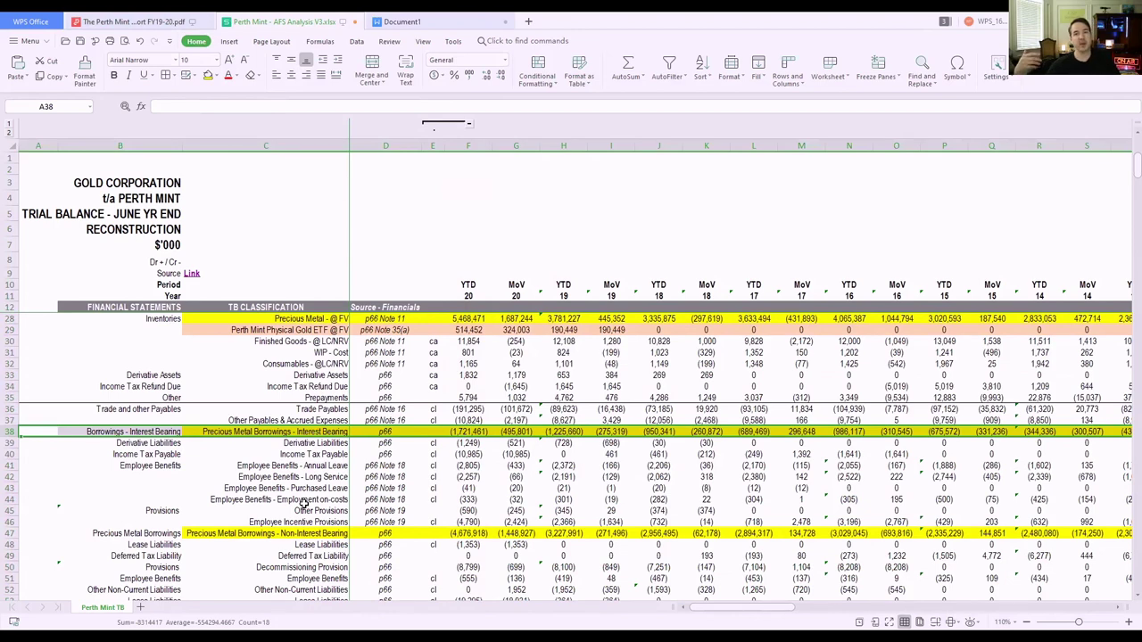
{"action": "left_click", "coordinate": [13, 533]}
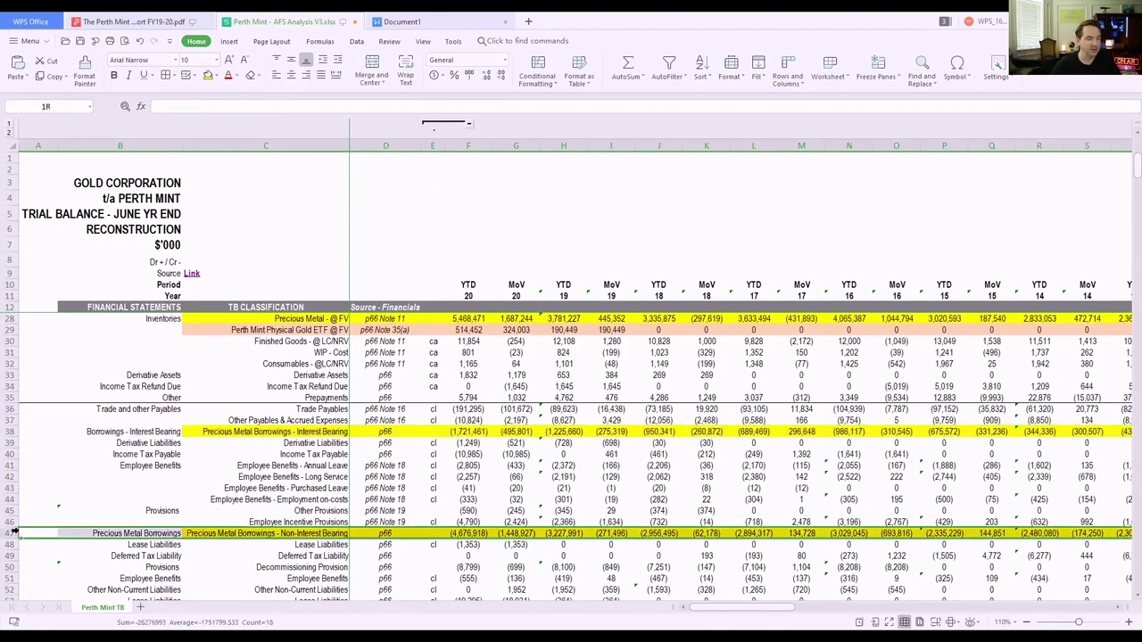
{"action": "scroll", "coordinate": [428, 448], "scroll_direction": "down", "scroll_amount": 5}
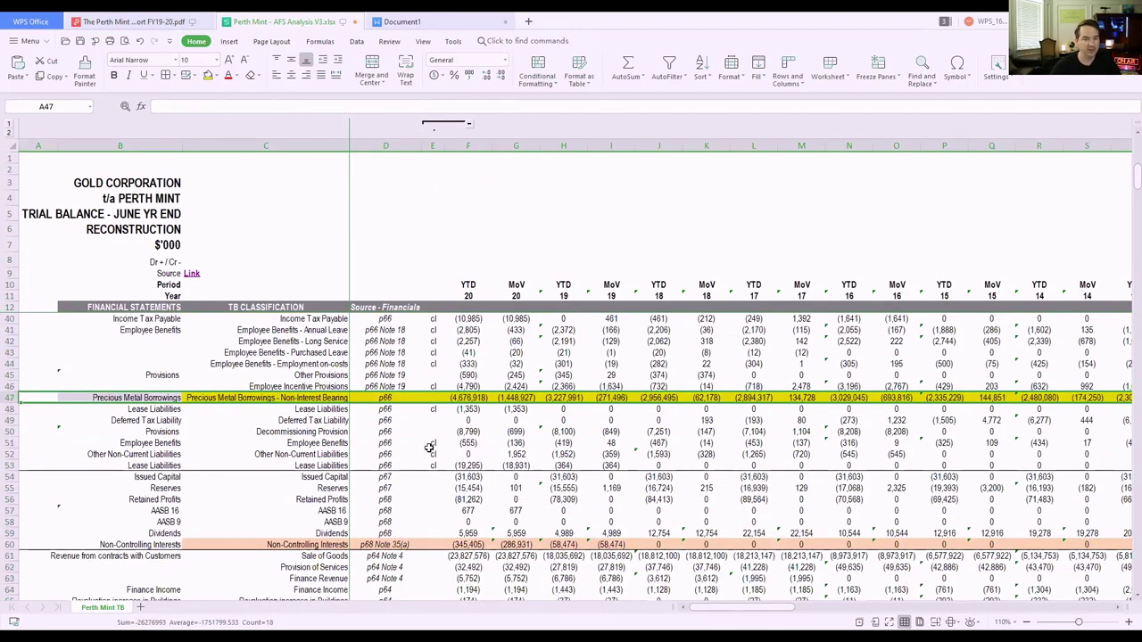
{"action": "scroll", "coordinate": [457, 422], "scroll_direction": "down", "scroll_amount": 1}
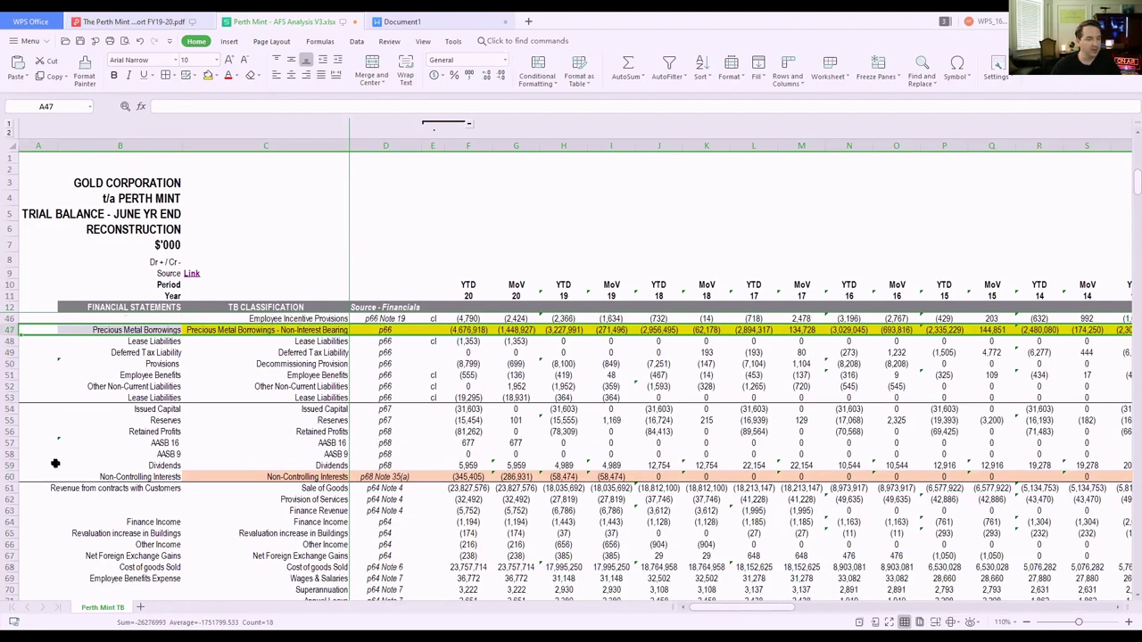
- Highlight the Non-Controlling Interests row, then the Physical Gold ETF FV Adj row and the ETF FV - Allocated to NCI entry
{"action": "left_click", "coordinate": [13, 477]}
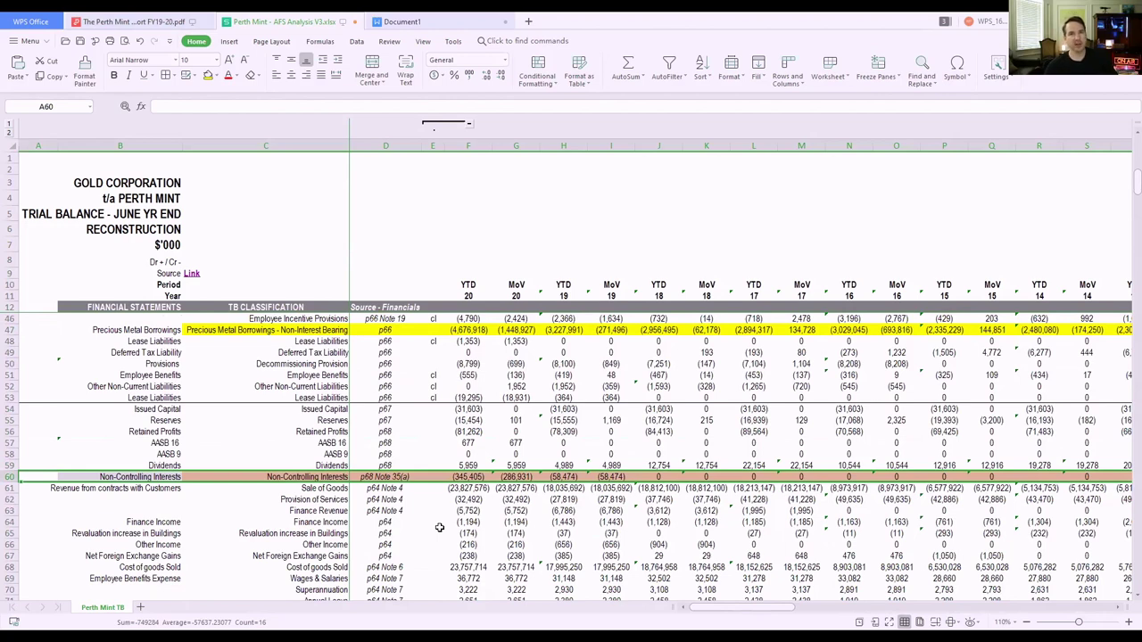
{"action": "scroll", "coordinate": [440, 527], "scroll_direction": "down", "scroll_amount": 3}
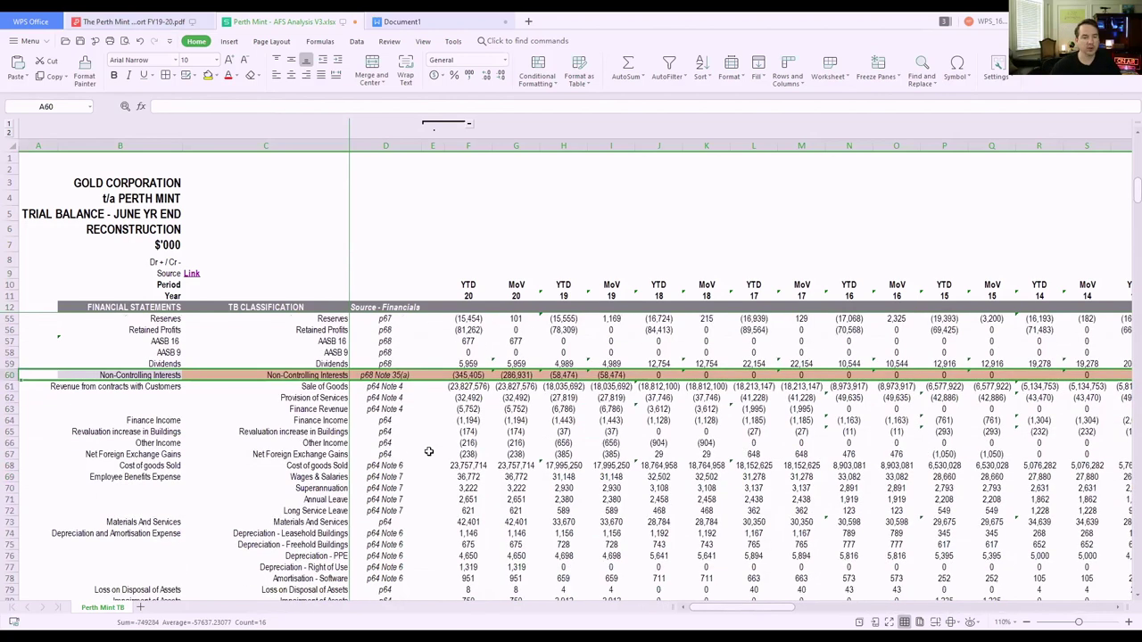
{"action": "scroll", "coordinate": [437, 431], "scroll_direction": "down", "scroll_amount": 6}
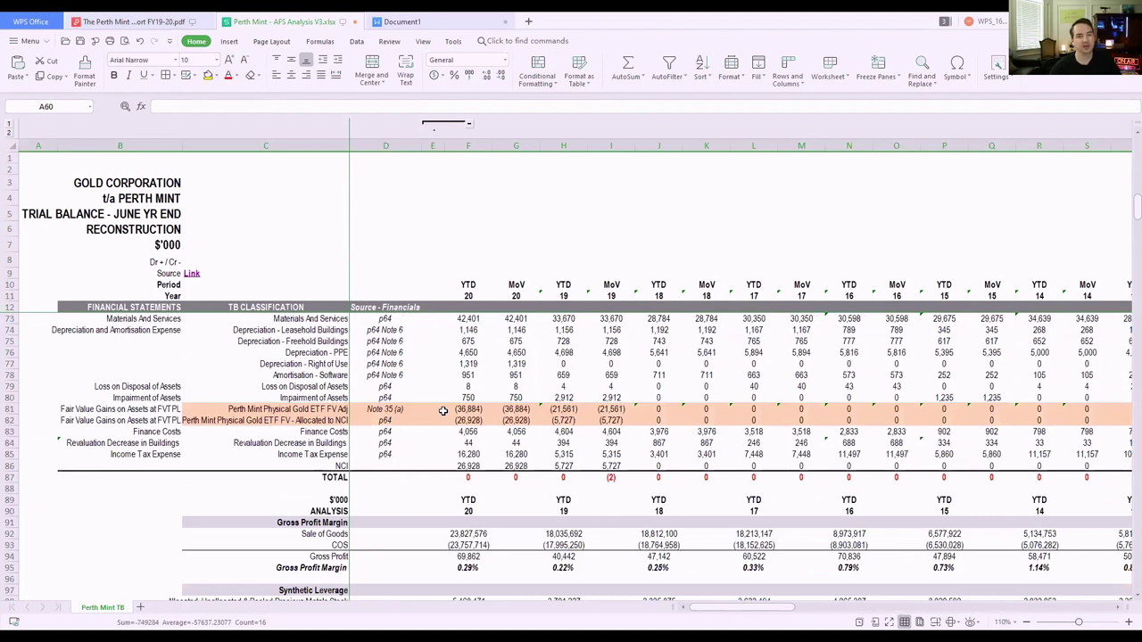
{"action": "left_click", "coordinate": [13, 409]}
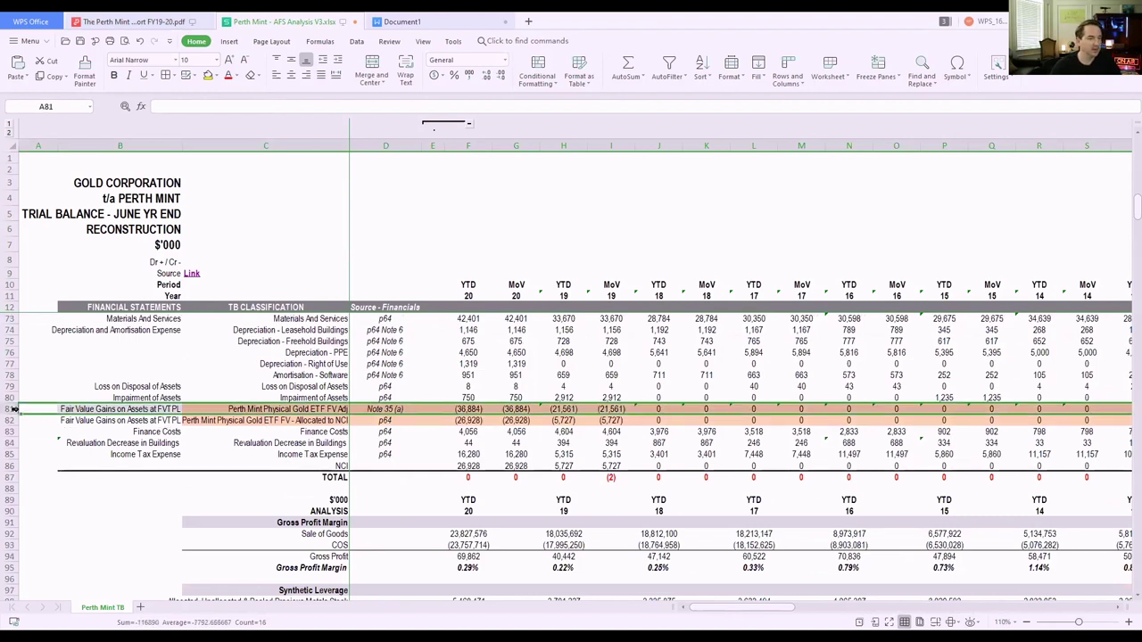
{"action": "left_click", "coordinate": [488, 420]}
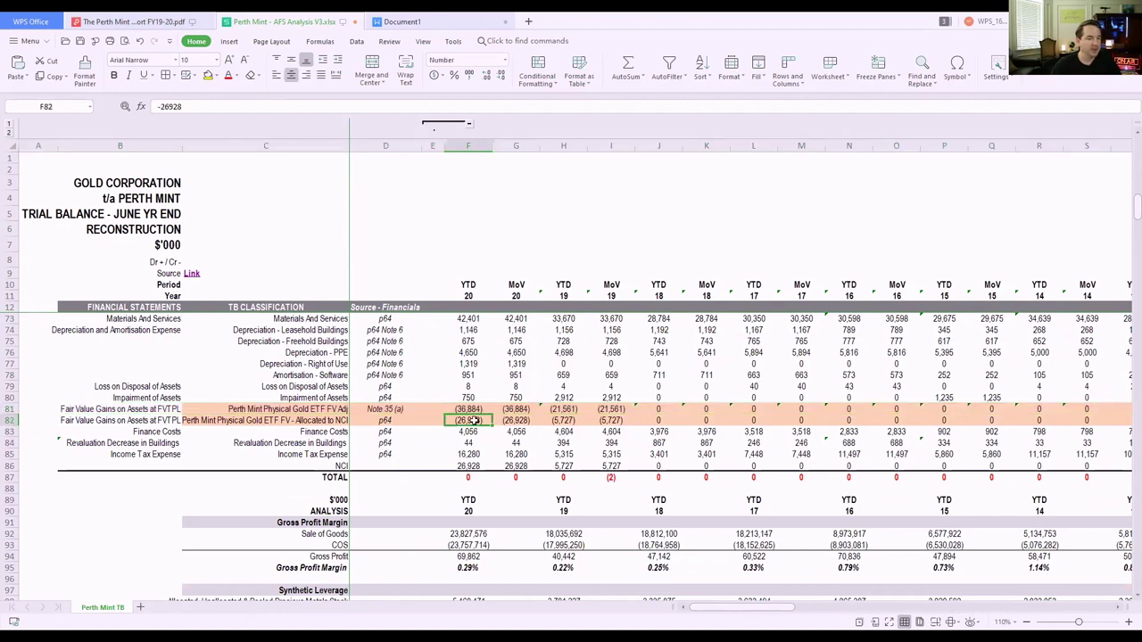
{"action": "left_click", "coordinate": [331, 418]}
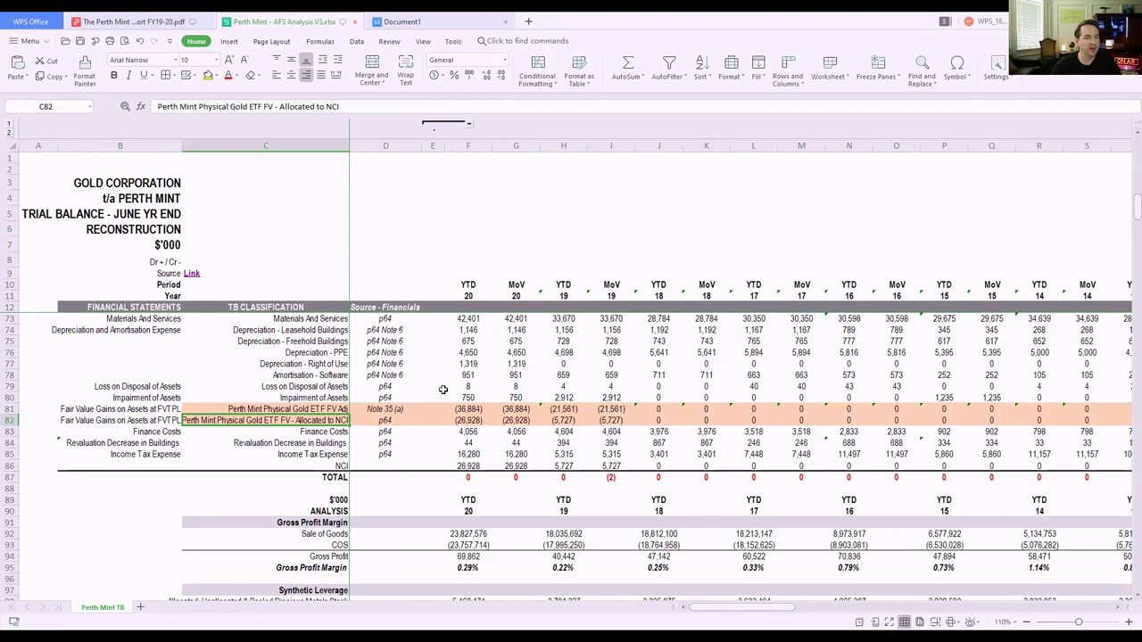
- Compare the equity and Non-Controlling Interests rows with the YTD 20 amount of Perth Mint Physical Gold ETF FV - Allocated to NCI
{"action": "scroll", "coordinate": [427, 386], "scroll_direction": "up", "scroll_amount": 8}
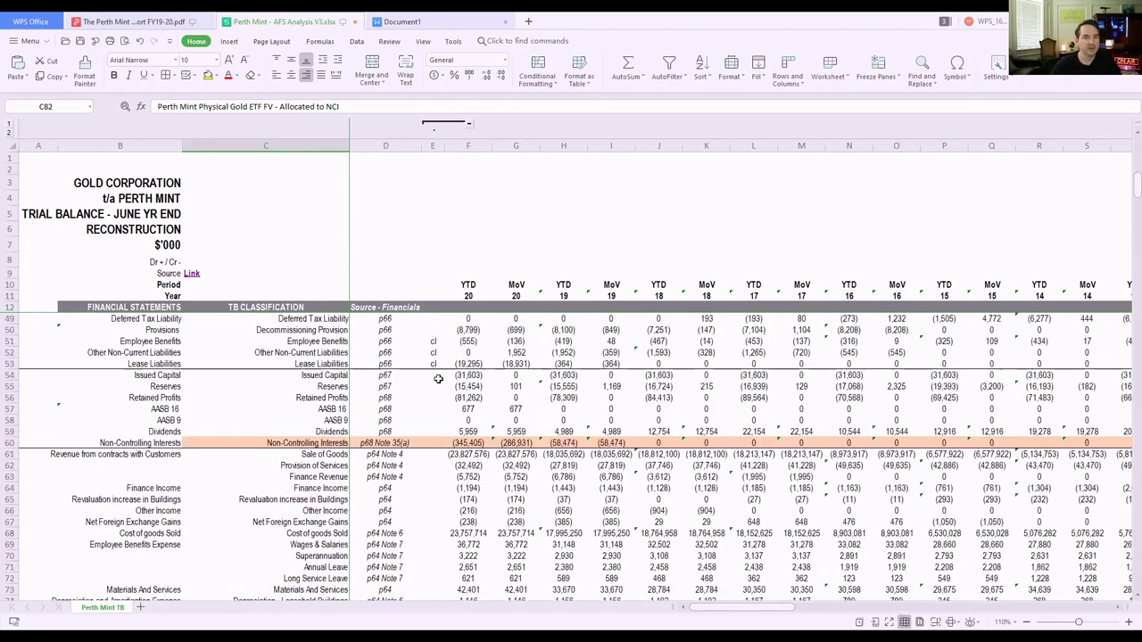
{"action": "scroll", "coordinate": [438, 380], "scroll_direction": "down", "scroll_amount": 6}
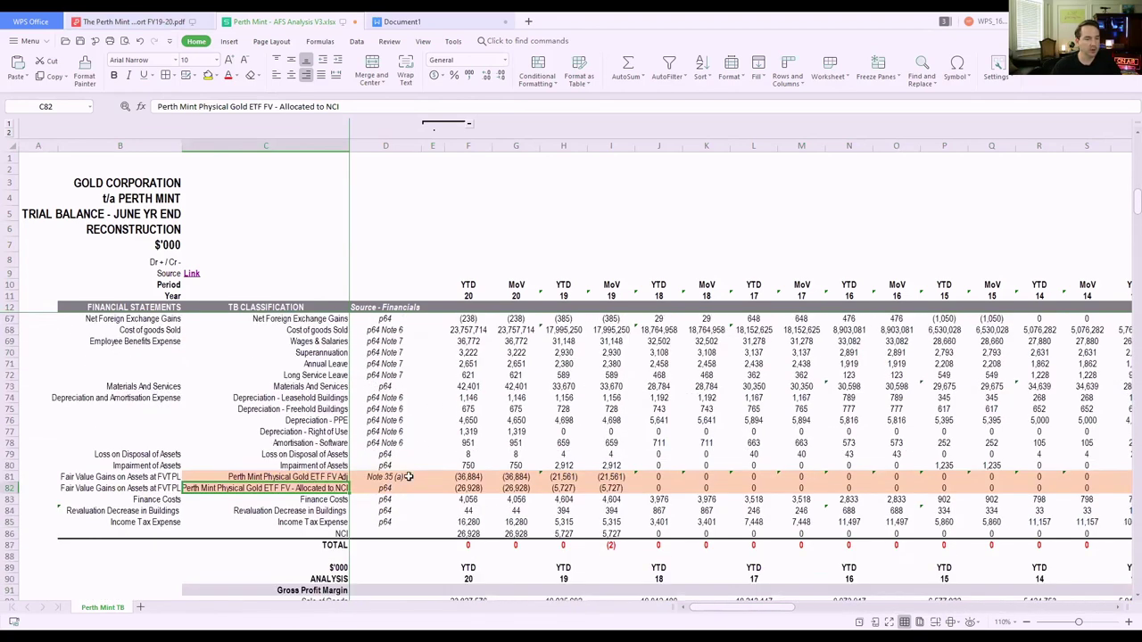
{"action": "left_click", "coordinate": [477, 489]}
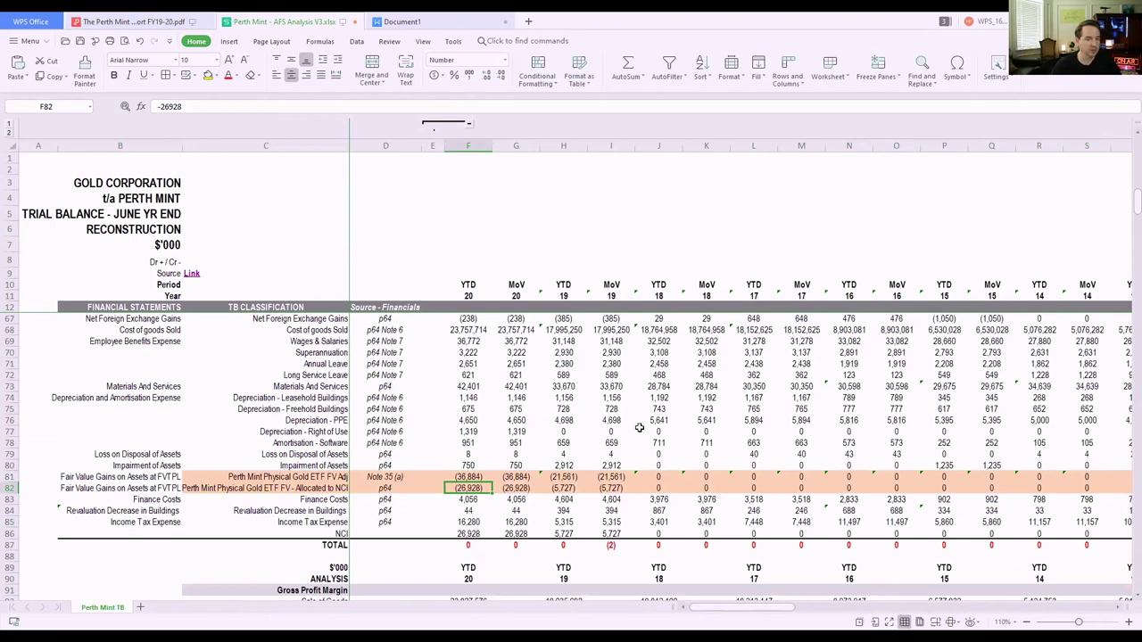
{"action": "scroll", "coordinate": [639, 420], "scroll_direction": "down", "scroll_amount": 6}
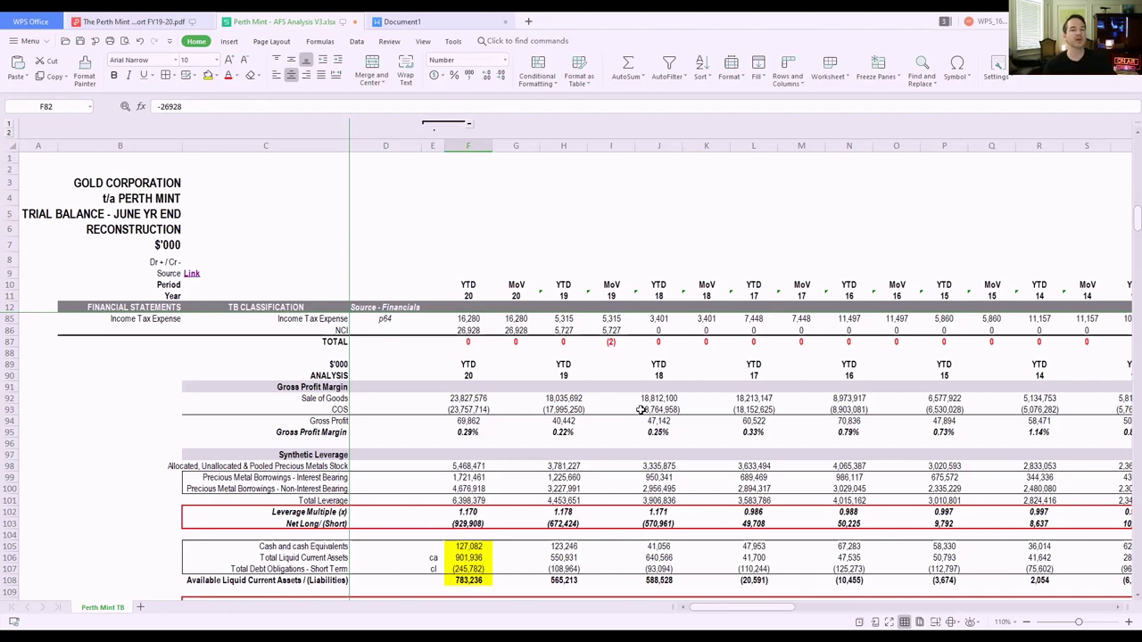
- Highlight the YTD 20 column, show the annual report as its source, and return to the trial balance workbook
{"action": "scroll", "coordinate": [508, 450], "scroll_direction": "up", "scroll_amount": 7}
{"action": "left_click", "coordinate": [468, 146]}
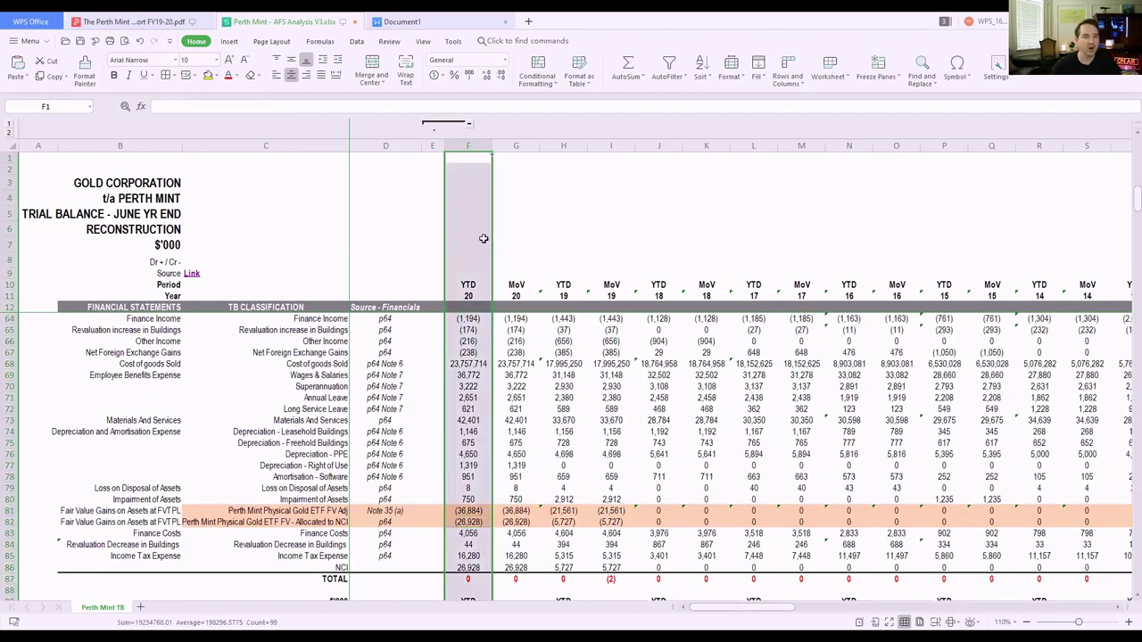
{"action": "left_click", "coordinate": [159, 20]}
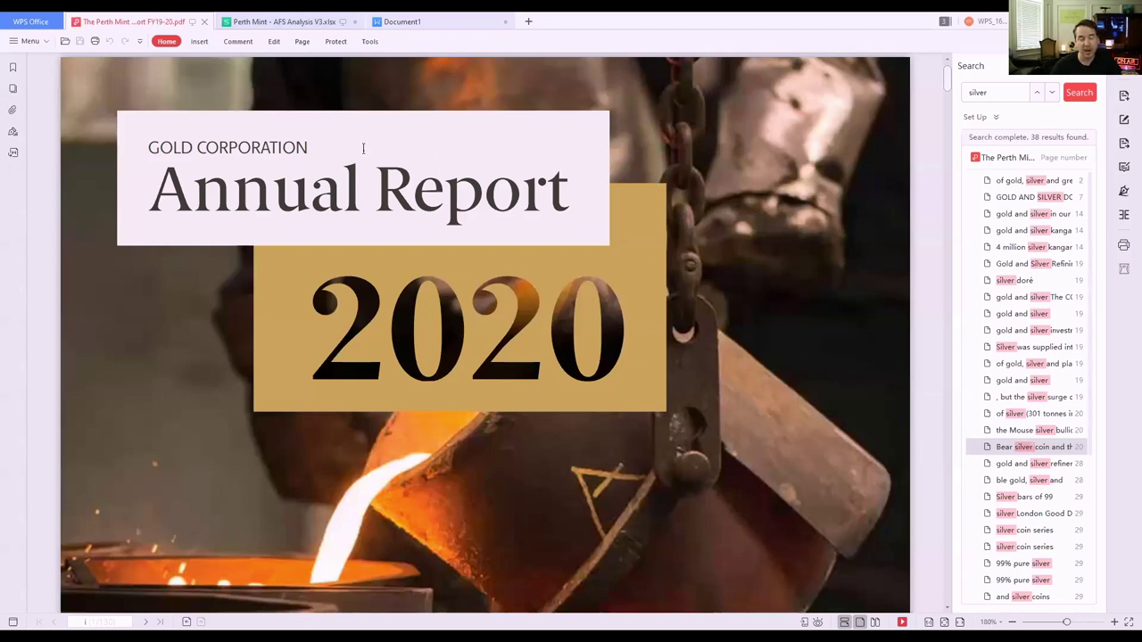
{"action": "left_click", "coordinate": [304, 20]}
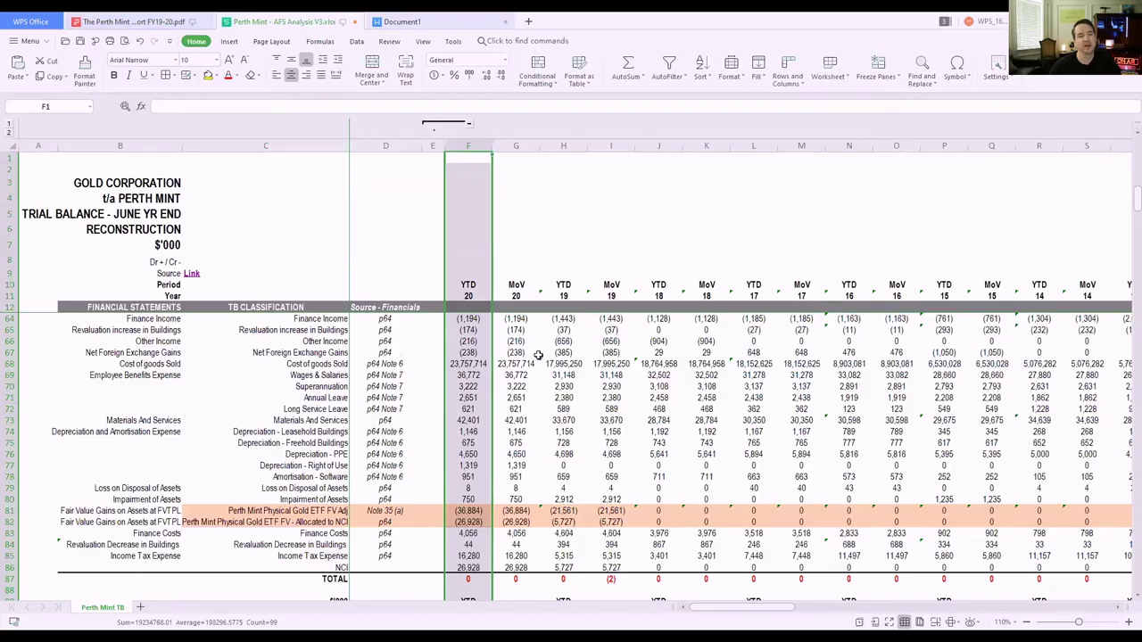
- Go to the Synthetic Leverage analysis below the trial balance and highlight its YTD 19 and YTD 18 columns in turn
{"action": "scroll", "coordinate": [538, 392], "scroll_direction": "down", "scroll_amount": 2}
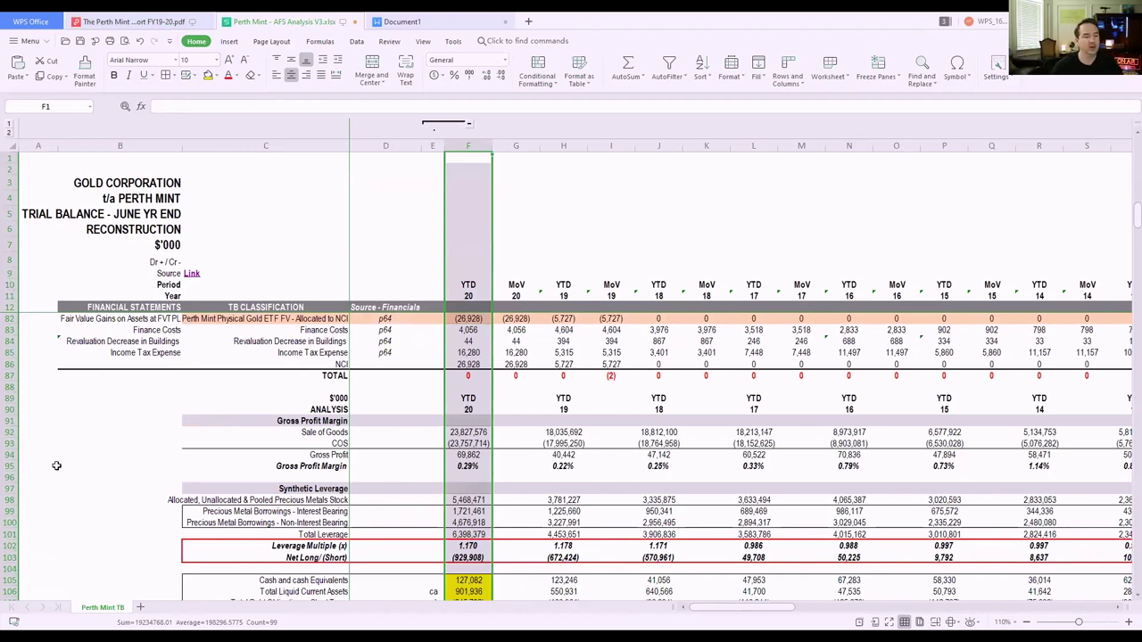
{"action": "scroll", "coordinate": [56, 465], "scroll_direction": "down", "scroll_amount": 4}
{"action": "left_click", "coordinate": [89, 399]}
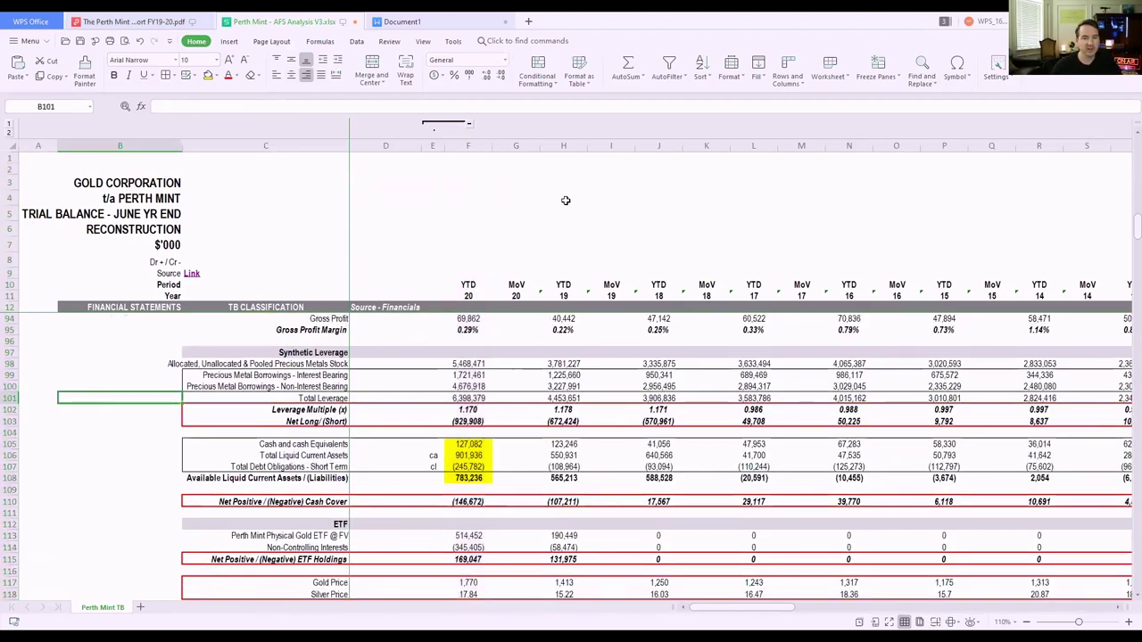
{"action": "left_click", "coordinate": [568, 145]}
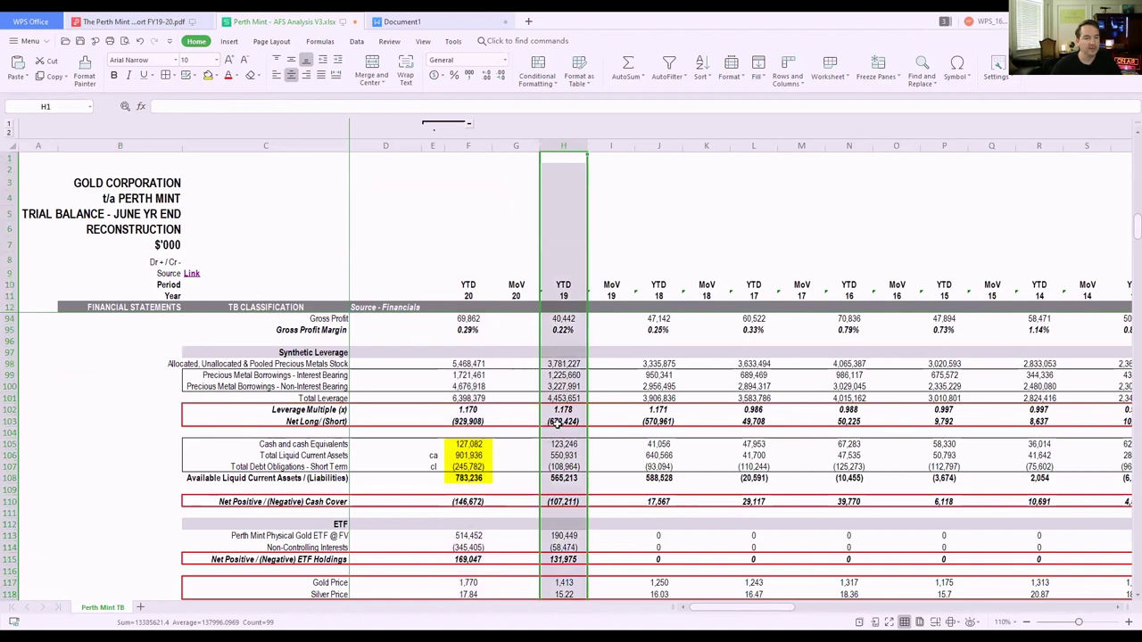
{"action": "left_click", "coordinate": [658, 145]}
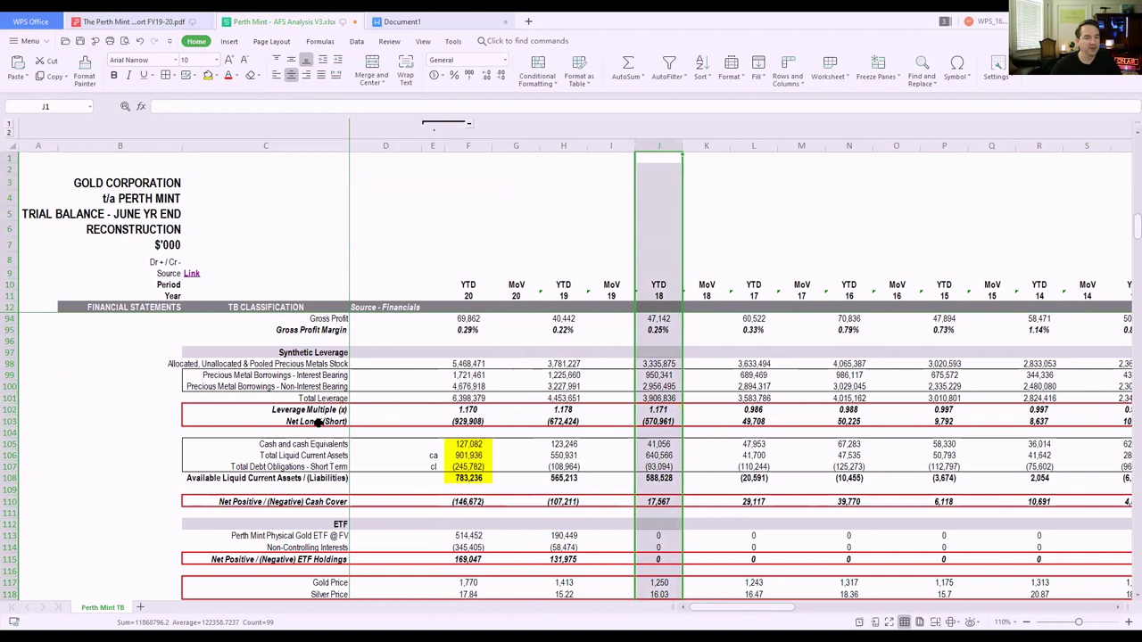
- Highlight the precious metals stock row and both precious metal borrowings rows of the Synthetic Leverage section in turn
{"action": "left_click", "coordinate": [12, 363]}
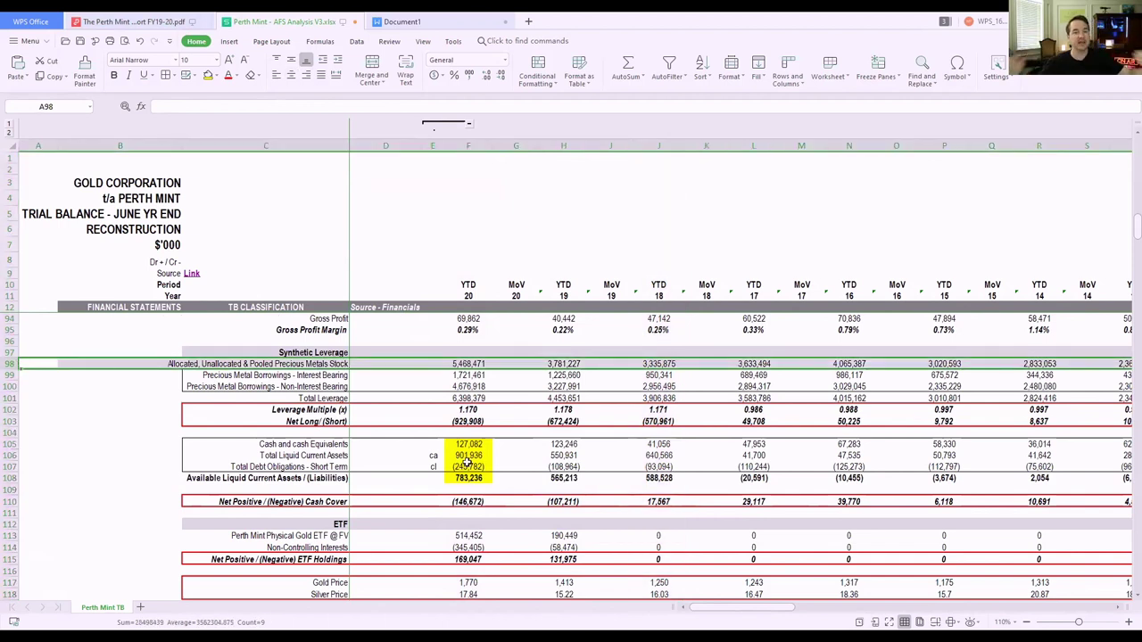
{"action": "left_click", "coordinate": [13, 377]}
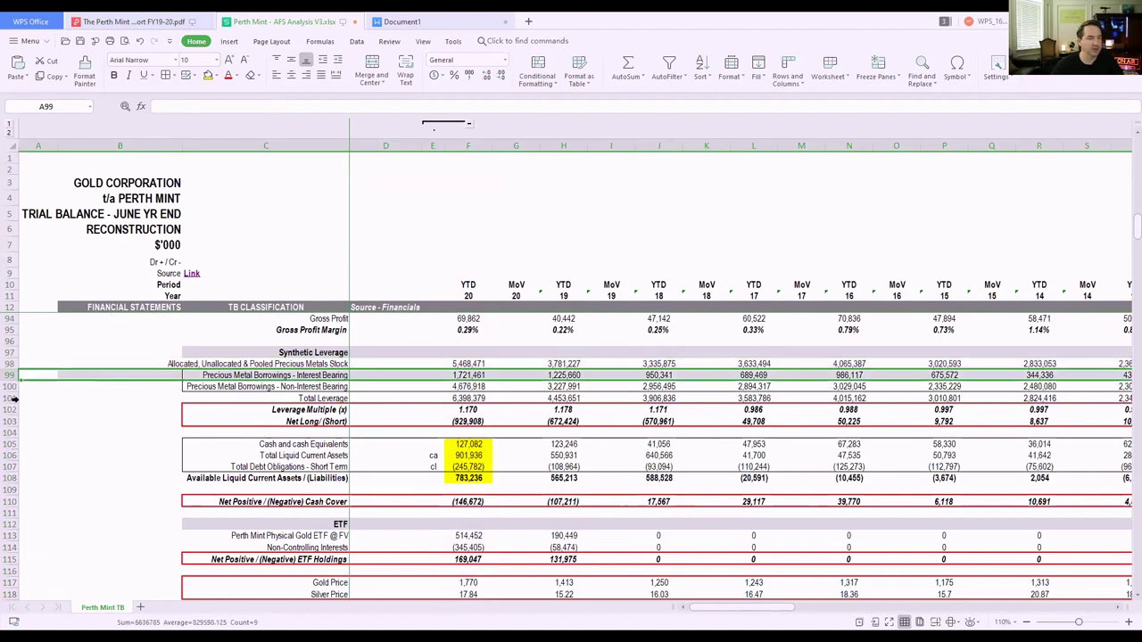
{"action": "left_click", "coordinate": [13, 386]}
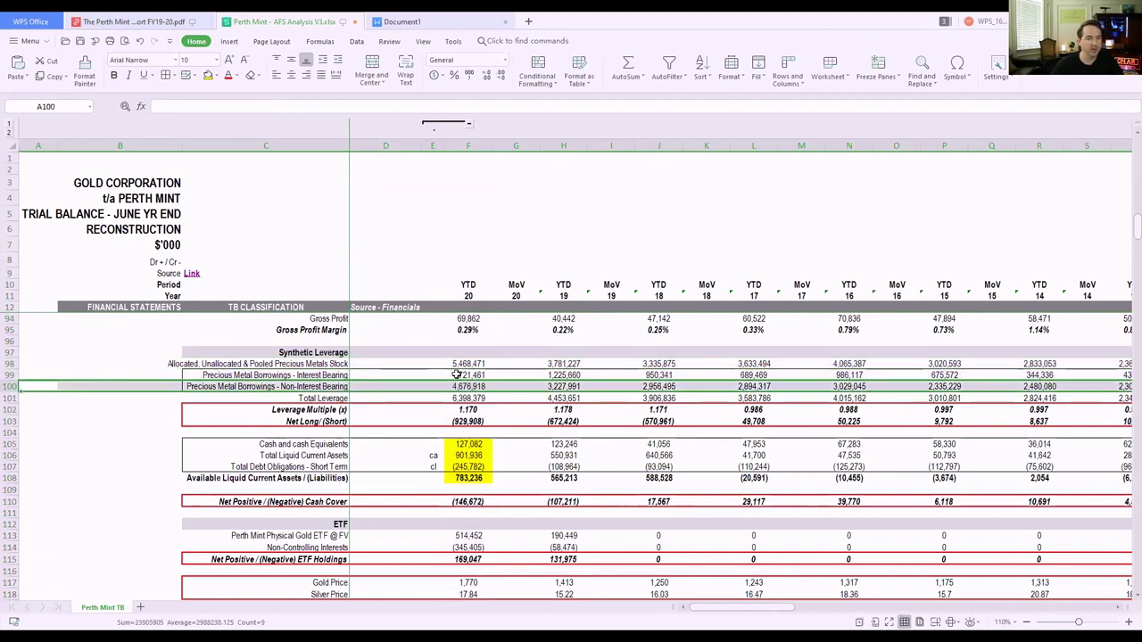
- Trace the leverage inputs back to the trial balance and highlight its interest-bearing and non-interest-bearing precious metal borrowings rows
{"action": "scroll", "coordinate": [473, 383], "scroll_direction": "up", "scroll_amount": 20}
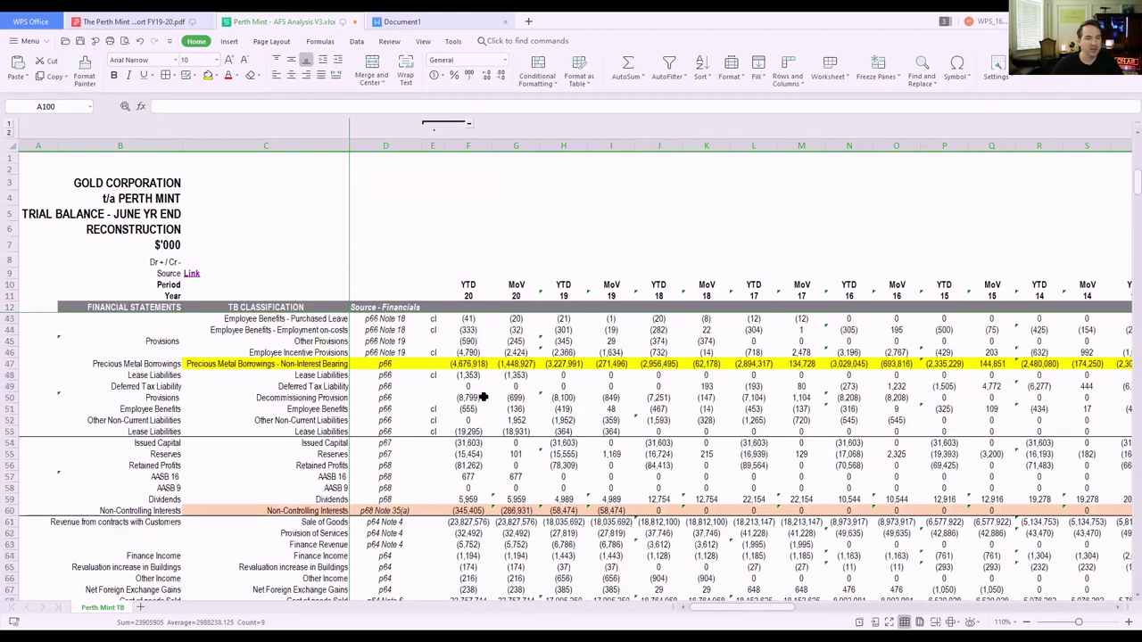
{"action": "scroll", "coordinate": [486, 397], "scroll_direction": "up", "scroll_amount": 4}
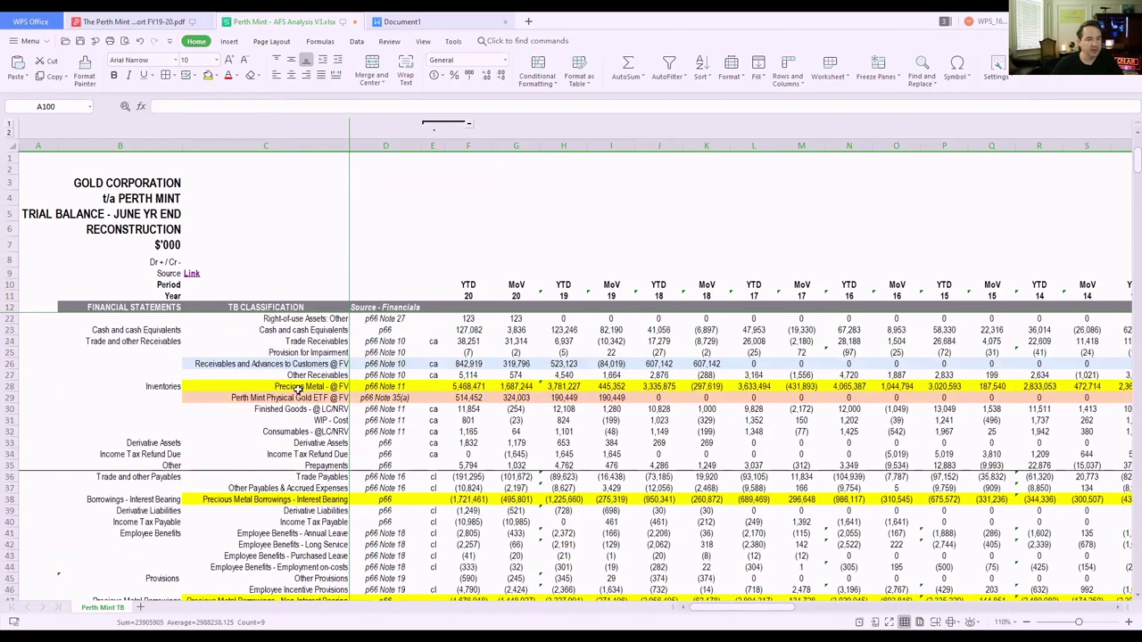
{"action": "scroll", "coordinate": [87, 440], "scroll_direction": "down", "scroll_amount": 4}
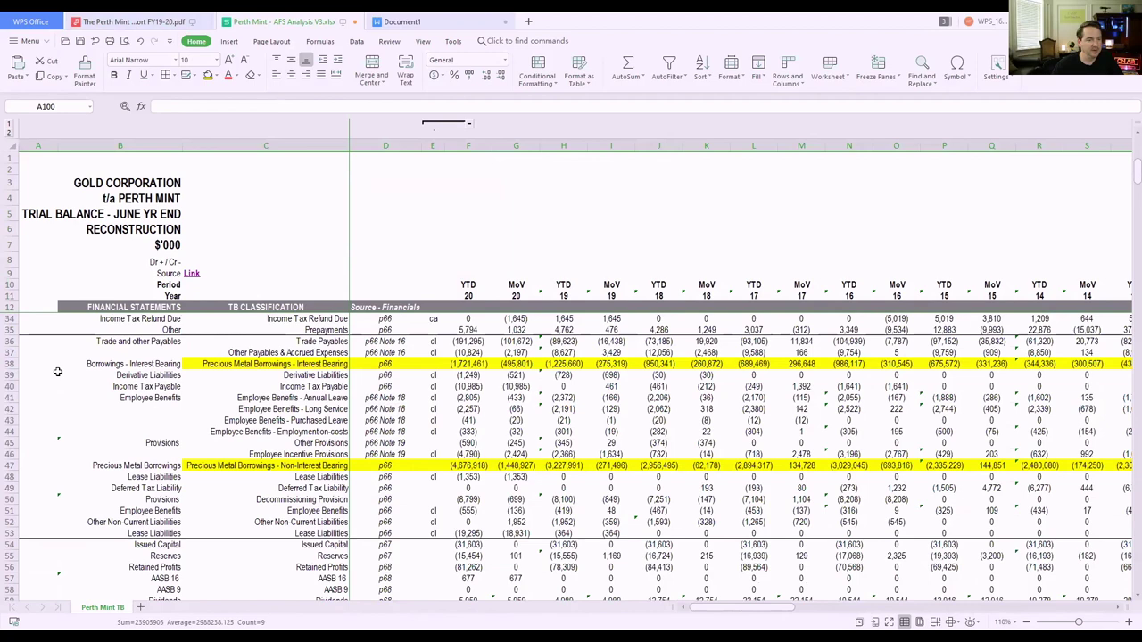
{"action": "left_click", "coordinate": [14, 366]}
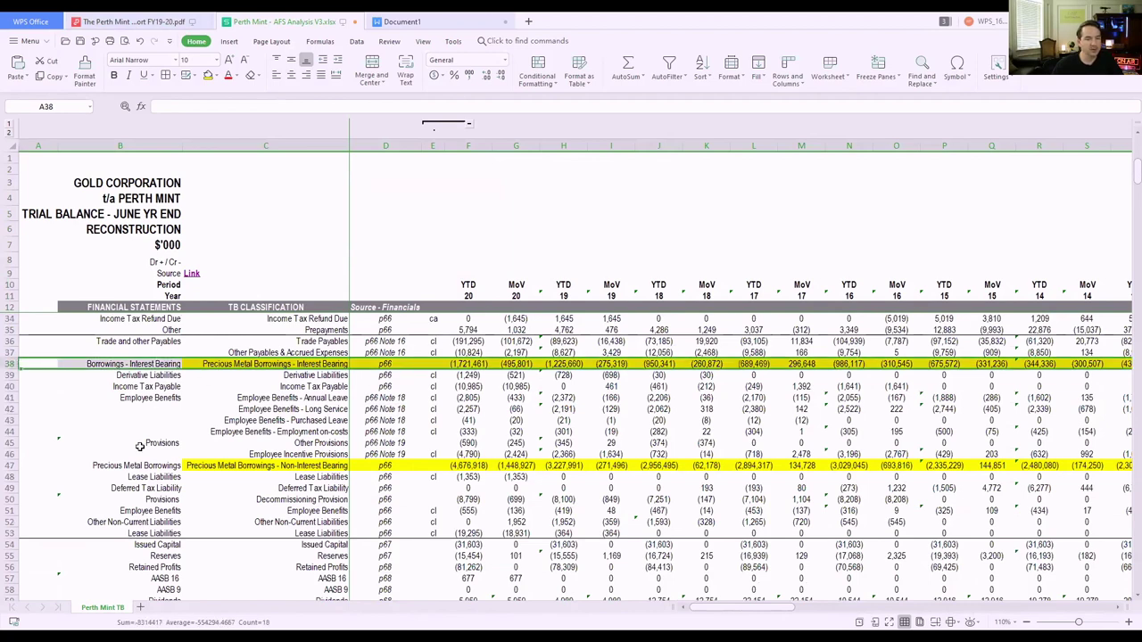
{"action": "left_click", "coordinate": [11, 466]}
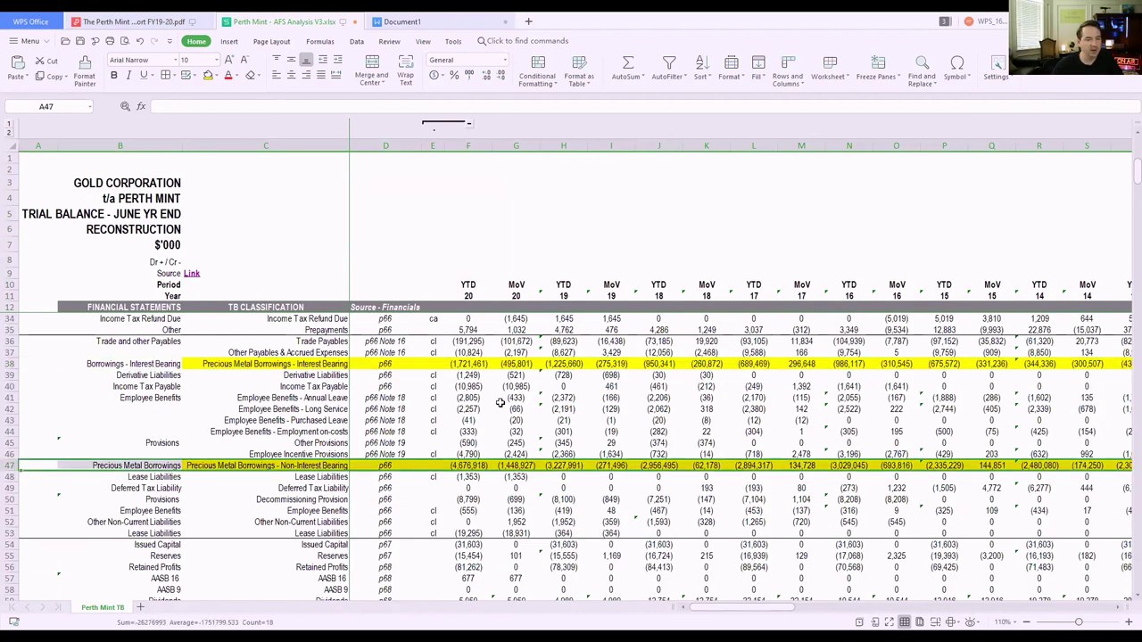
- Check the Synthetic Leverage analysis again, then switch to the annual report PDF and go to page 66
{"action": "scroll", "coordinate": [480, 519], "scroll_direction": "down", "scroll_amount": 20}
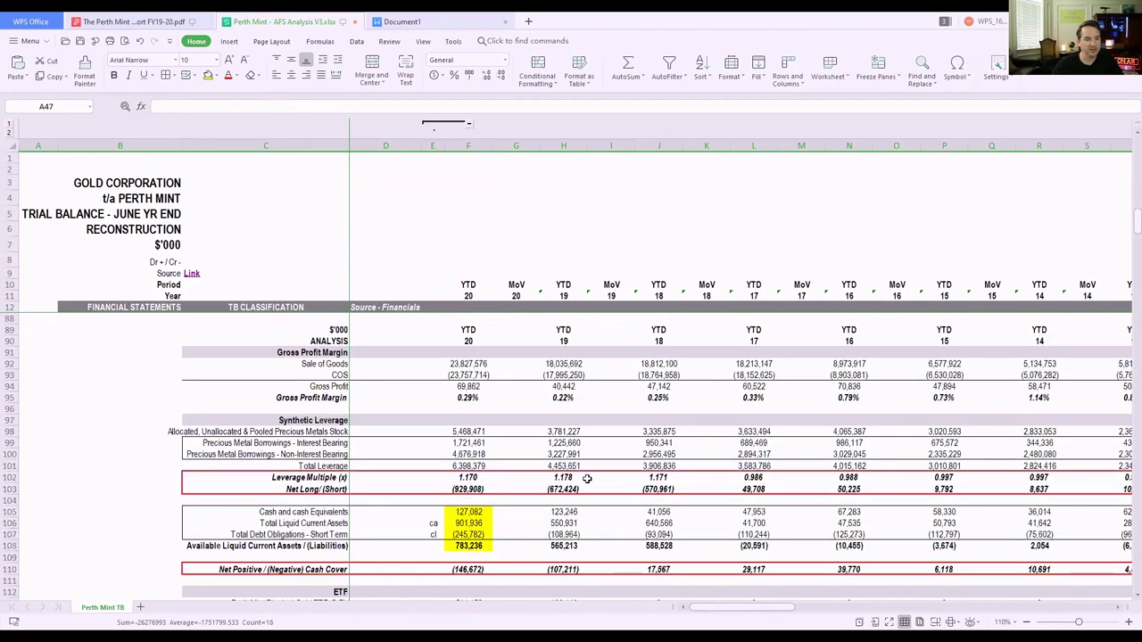
{"action": "scroll", "coordinate": [588, 479], "scroll_direction": "up", "scroll_amount": 5}
{"action": "left_click", "coordinate": [143, 20]}
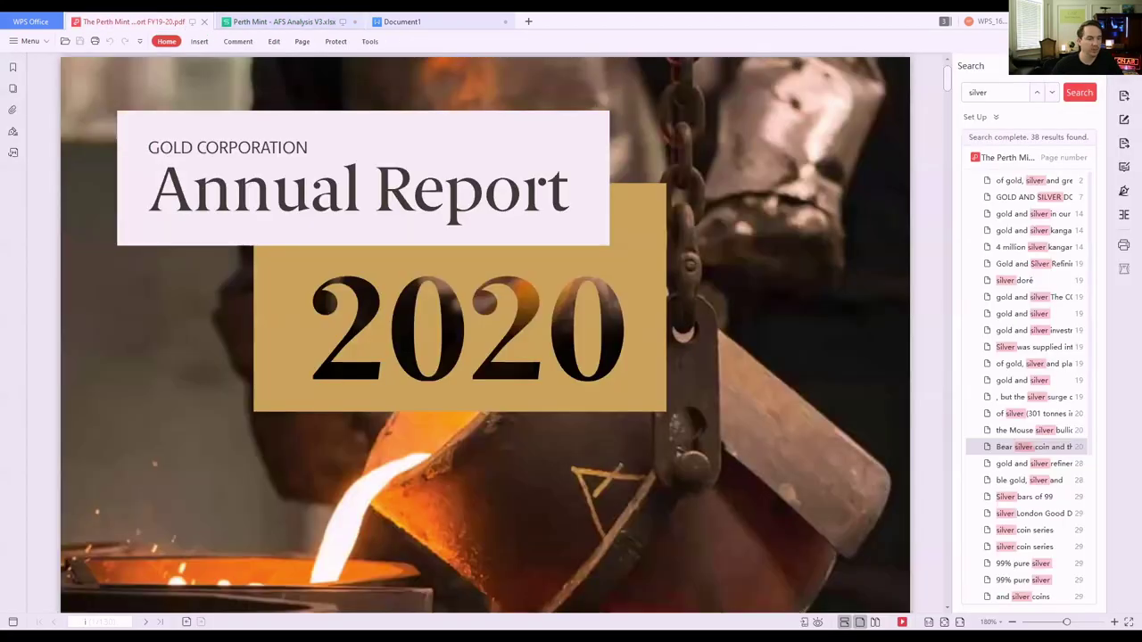
{"action": "left_click", "coordinate": [92, 622]}
{"action": "type", "text": "66"}
{"action": "key", "text": "Return"}
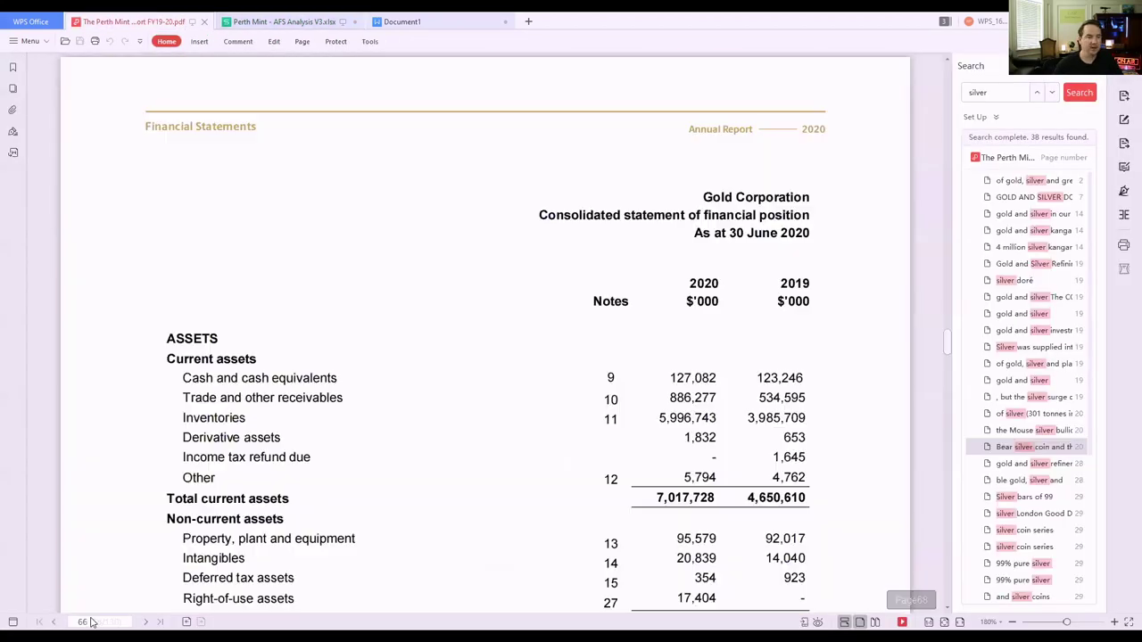
- Examine the assets and liabilities in the consolidated statement of financial position, including interest-bearing and precious metal borrowings
{"action": "scroll", "coordinate": [469, 387], "scroll_direction": "down", "scroll_amount": 4}
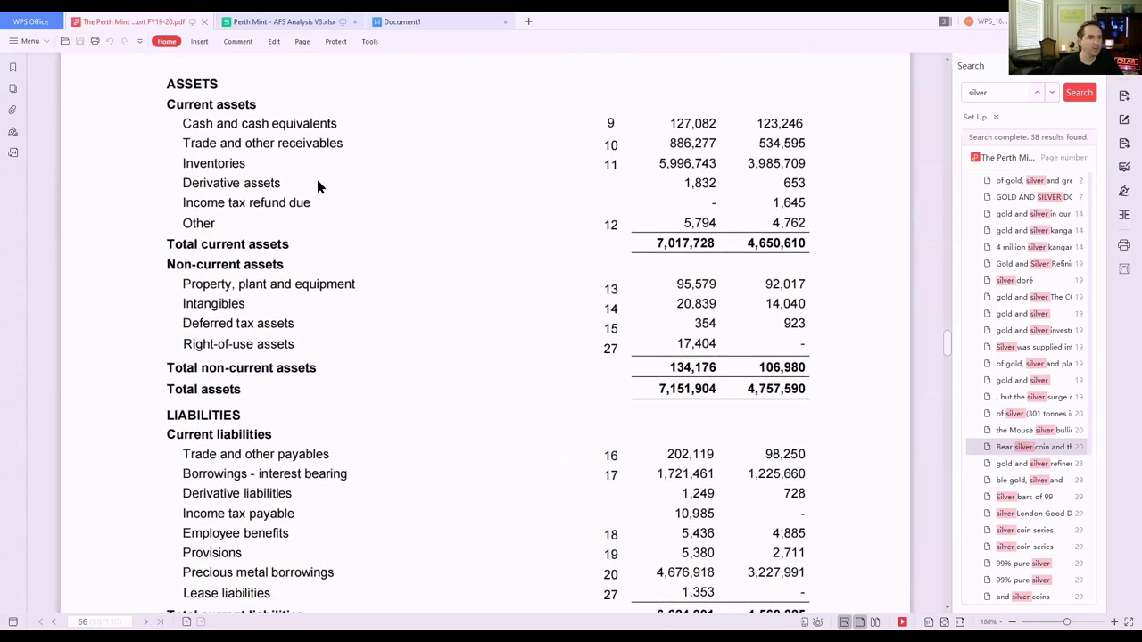
{"action": "scroll", "coordinate": [415, 460], "scroll_direction": "down", "scroll_amount": 1}
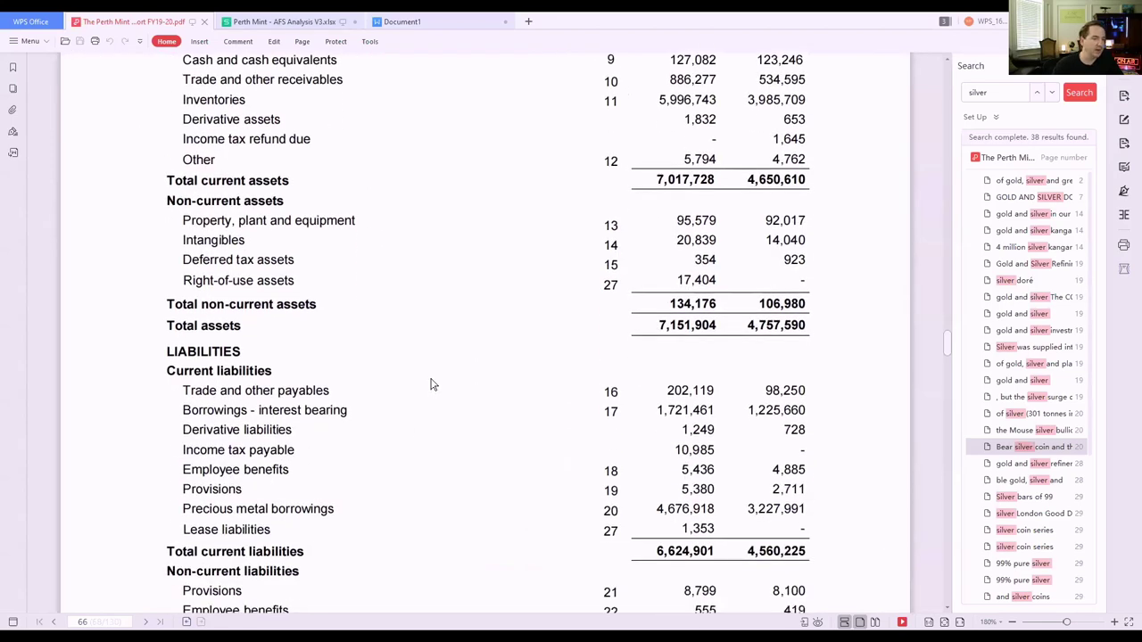
{"action": "scroll", "coordinate": [440, 342], "scroll_direction": "down", "scroll_amount": 2}
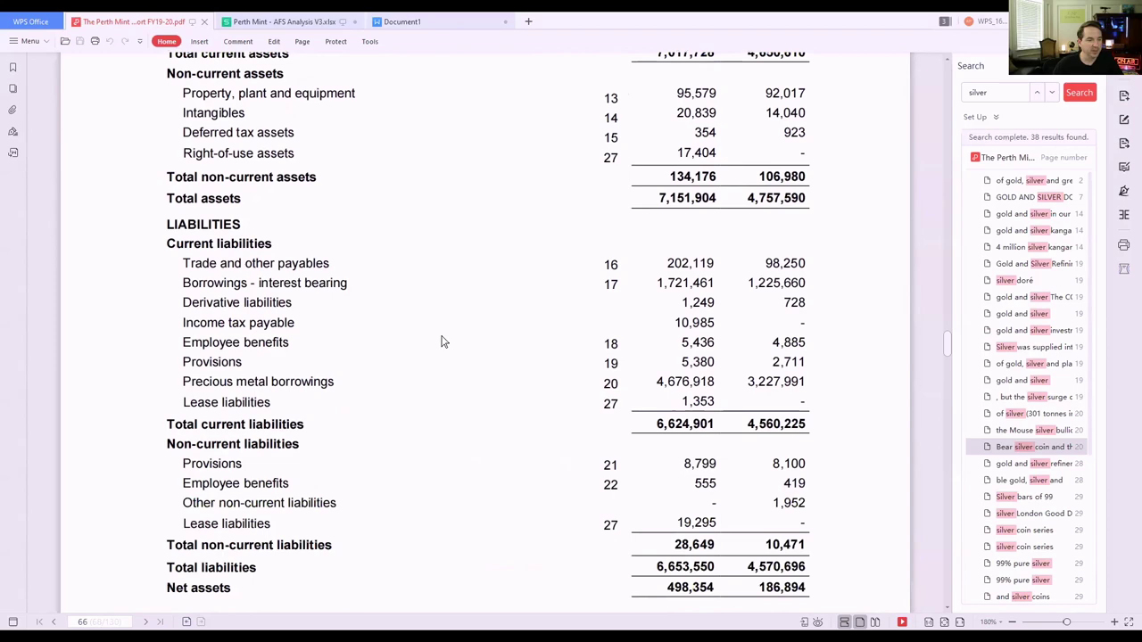
{"action": "scroll", "coordinate": [441, 342], "scroll_direction": "up", "scroll_amount": 3}
{"action": "scroll", "coordinate": [451, 328], "scroll_direction": "down", "scroll_amount": 2}
{"action": "scroll", "coordinate": [452, 331], "scroll_direction": "down", "scroll_amount": 4}
{"action": "scroll", "coordinate": [451, 330], "scroll_direction": "up", "scroll_amount": 2}
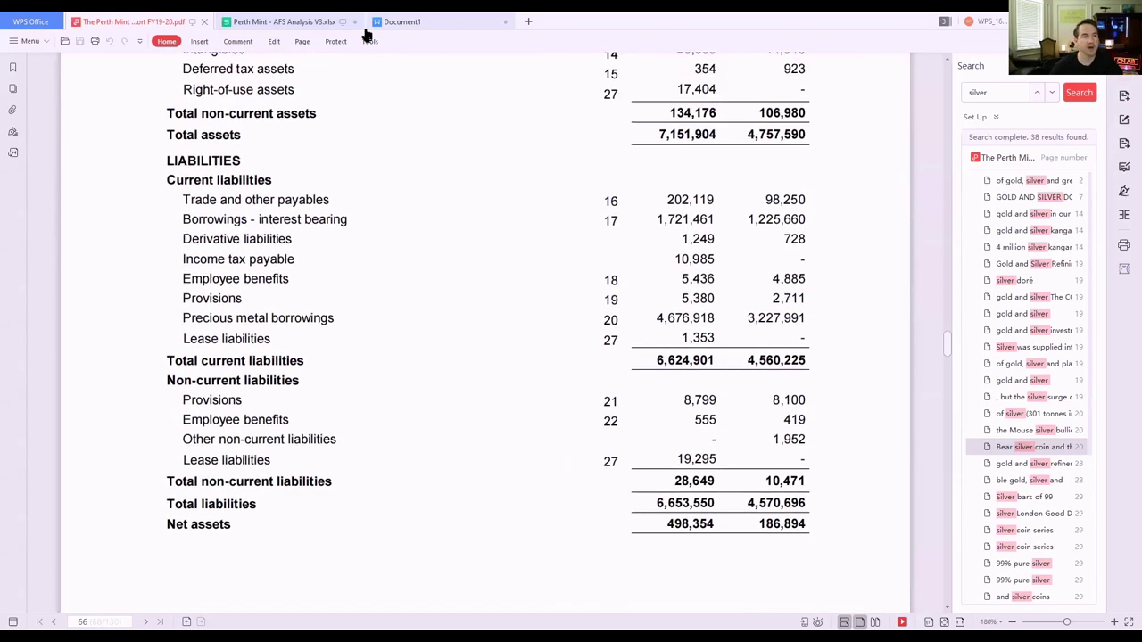
- Return to the workbook and highlight both borrowings rows under Synthetic Leverage together, then the precious metals stock row
{"action": "left_click", "coordinate": [362, 29]}
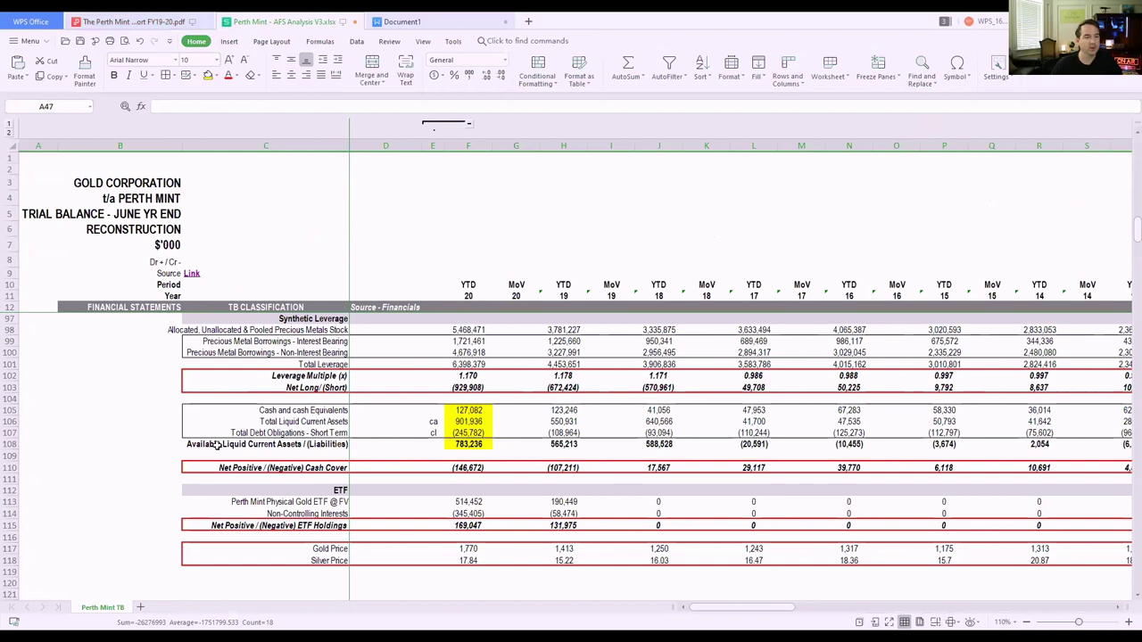
{"action": "scroll", "coordinate": [339, 416], "scroll_direction": "up", "scroll_amount": 1}
{"action": "left_click_drag", "start_coordinate": [12, 376], "coordinate": [15, 390]}
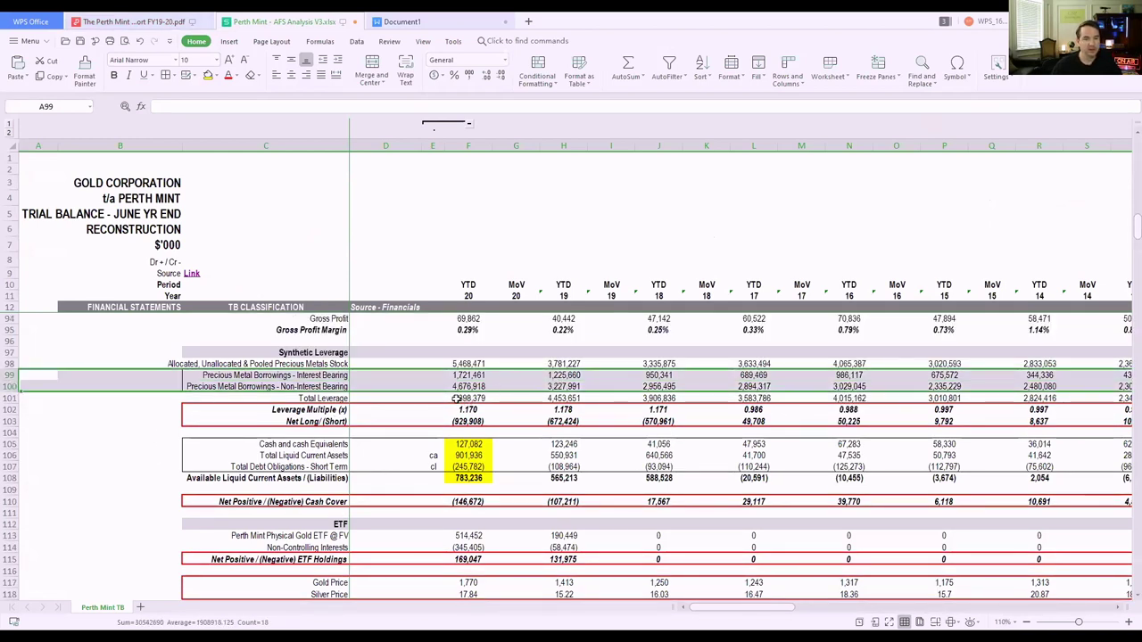
{"action": "left_click", "coordinate": [13, 364]}
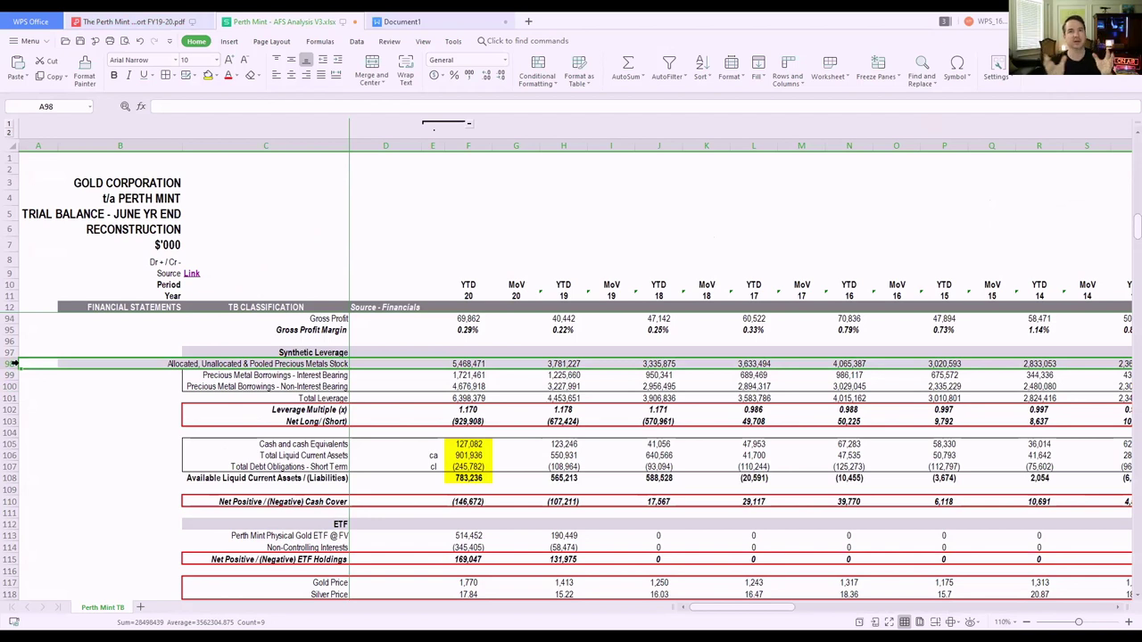
- Highlight the two borrowings rows, then the precious metals stock row, and compare them with the annual report's liabilities before returning to the workbook
{"action": "left_click_drag", "start_coordinate": [13, 375], "coordinate": [13, 386]}
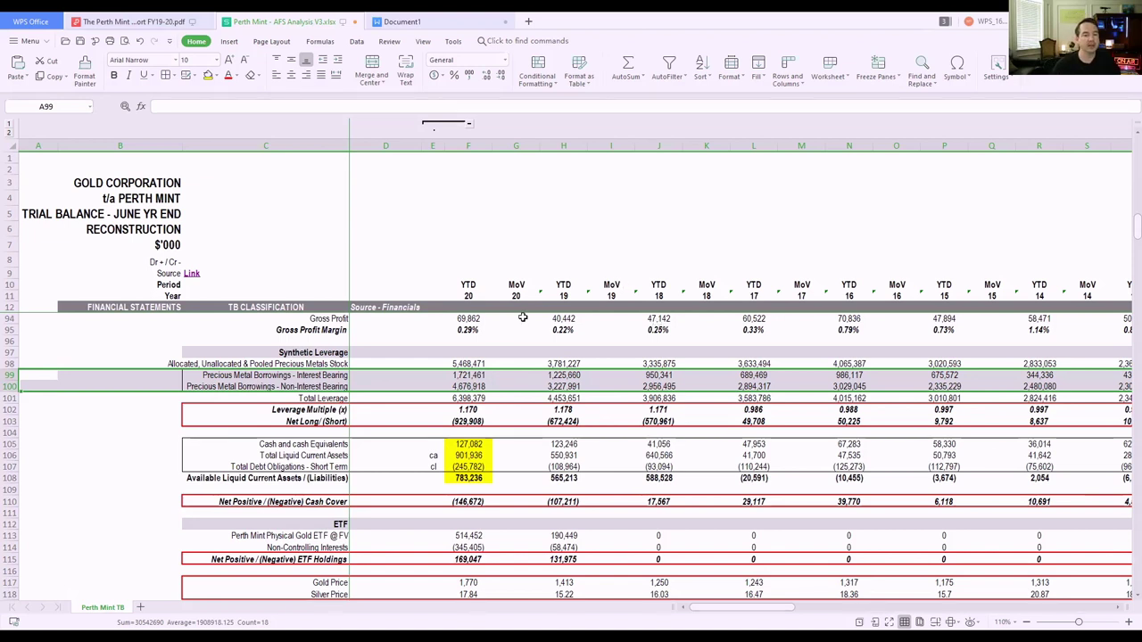
{"action": "left_click", "coordinate": [13, 363]}
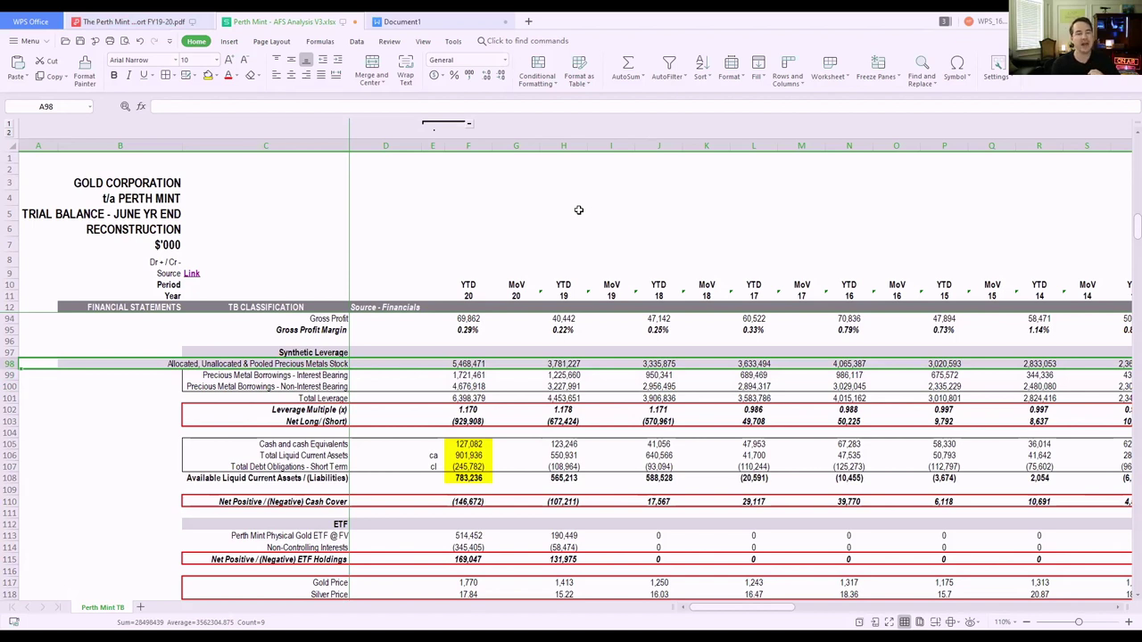
{"action": "left_click", "coordinate": [134, 20]}
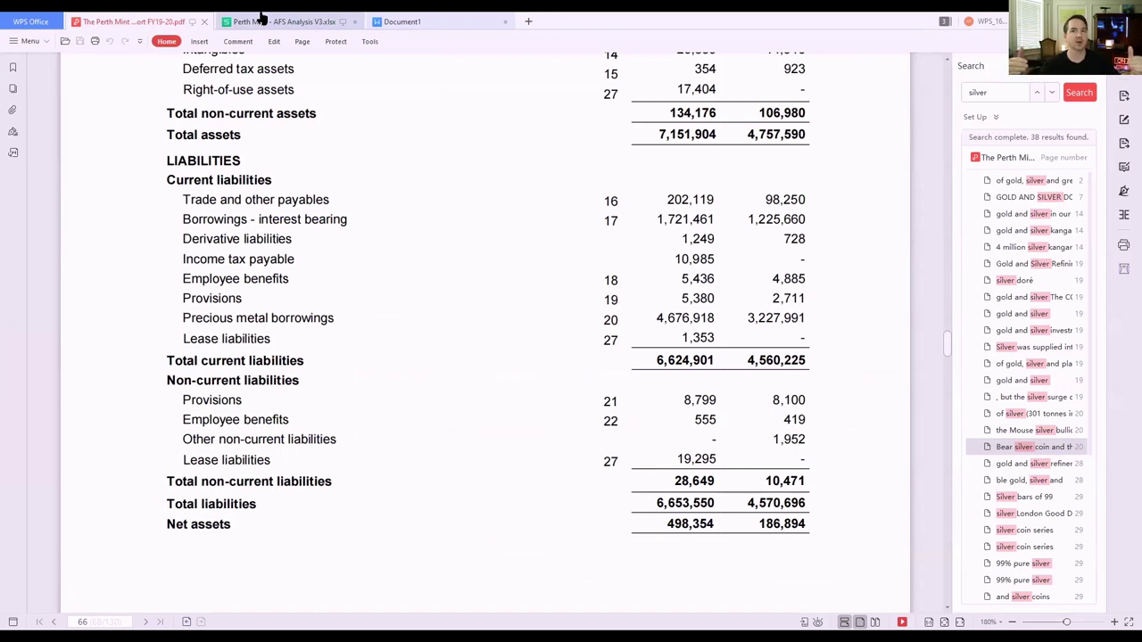
{"action": "left_click", "coordinate": [262, 20]}
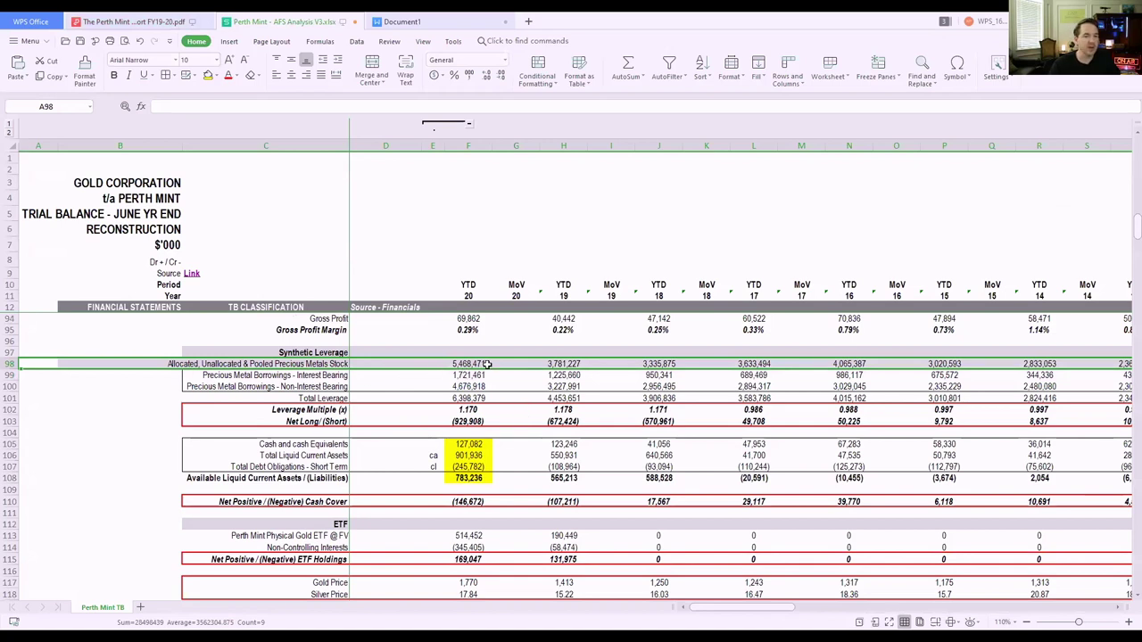
- Highlight both Precious Metal Borrowings rows and the Total Leverage row, then inspect the YTD 20 Total Leverage formula
{"action": "left_click_drag", "start_coordinate": [12, 376], "coordinate": [15, 387]}
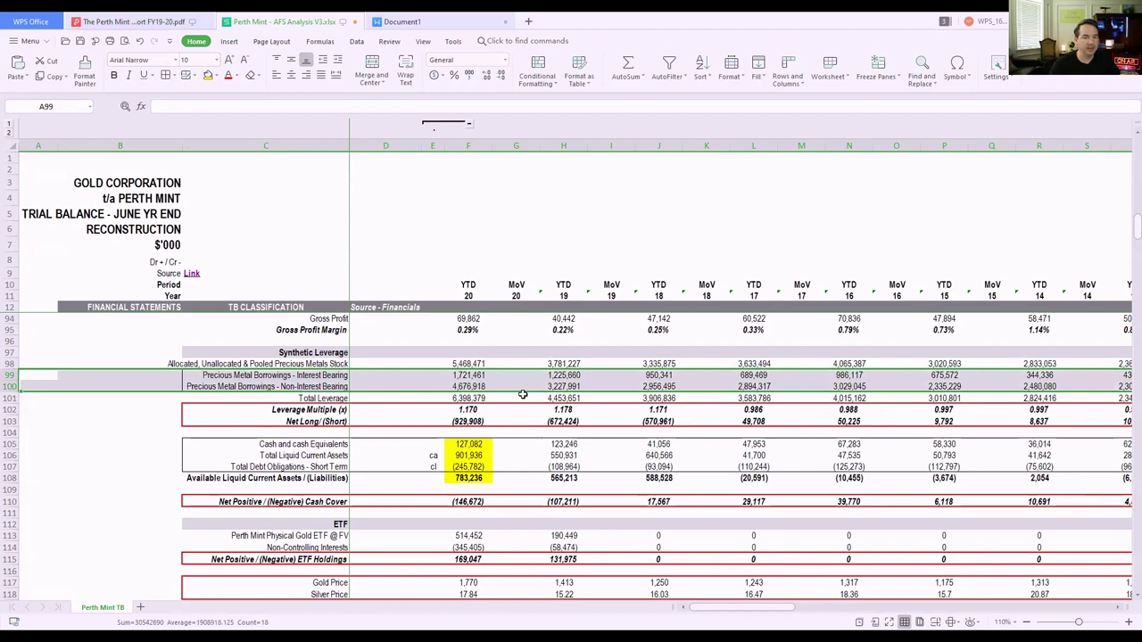
{"action": "left_click", "coordinate": [13, 398]}
{"action": "left_click", "coordinate": [449, 397]}
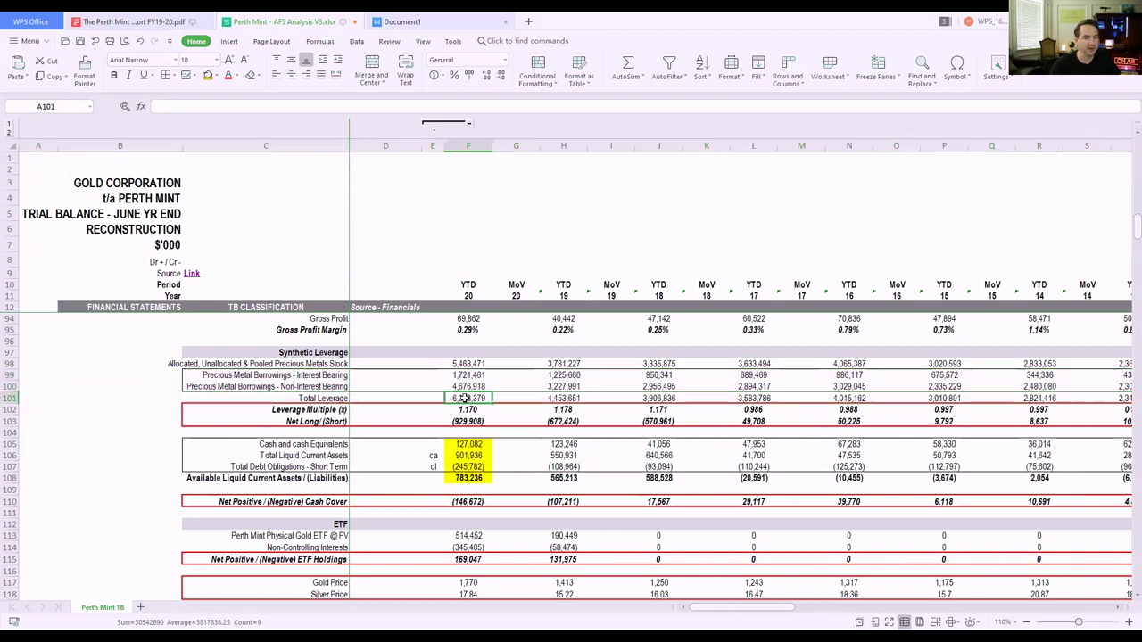
{"action": "triple_click", "coordinate": [219, 107]}
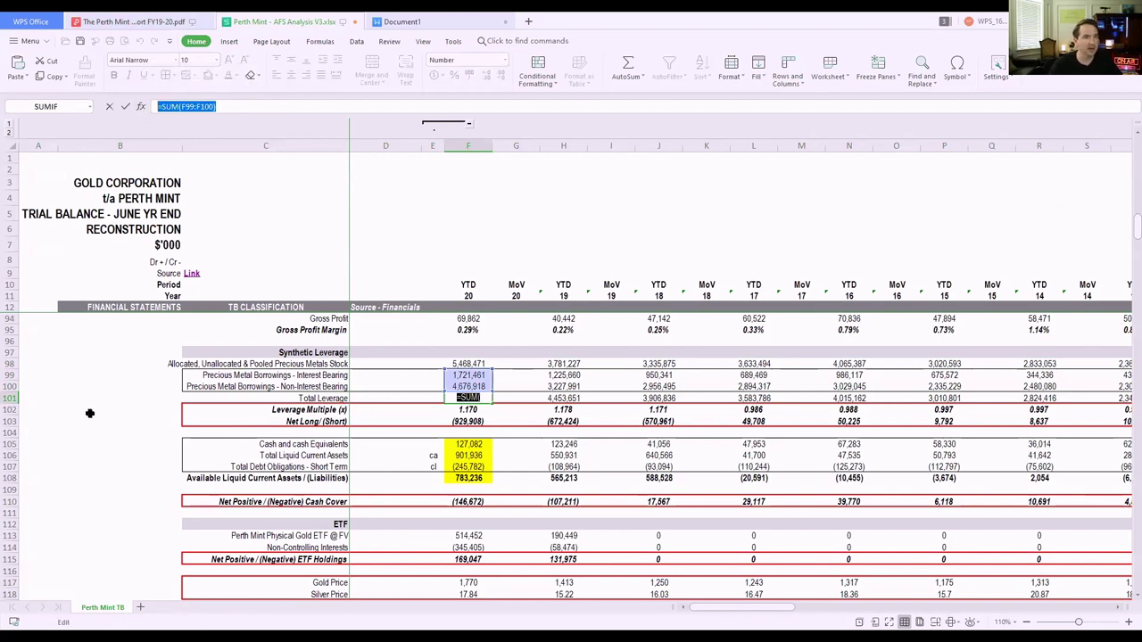
{"action": "left_click", "coordinate": [89, 413]}
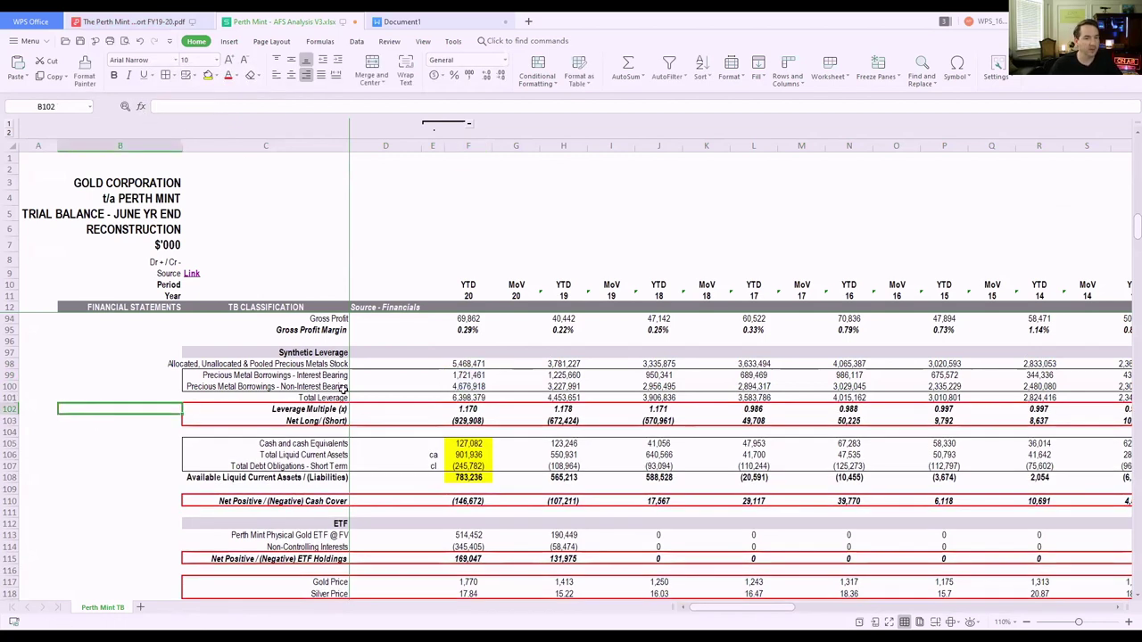
- Inspect the YTD 20 Leverage Multiple and Net Long/(Short) formulas, then highlight Synthetic Leverage rows 98 to 103
{"action": "left_click", "coordinate": [490, 409]}
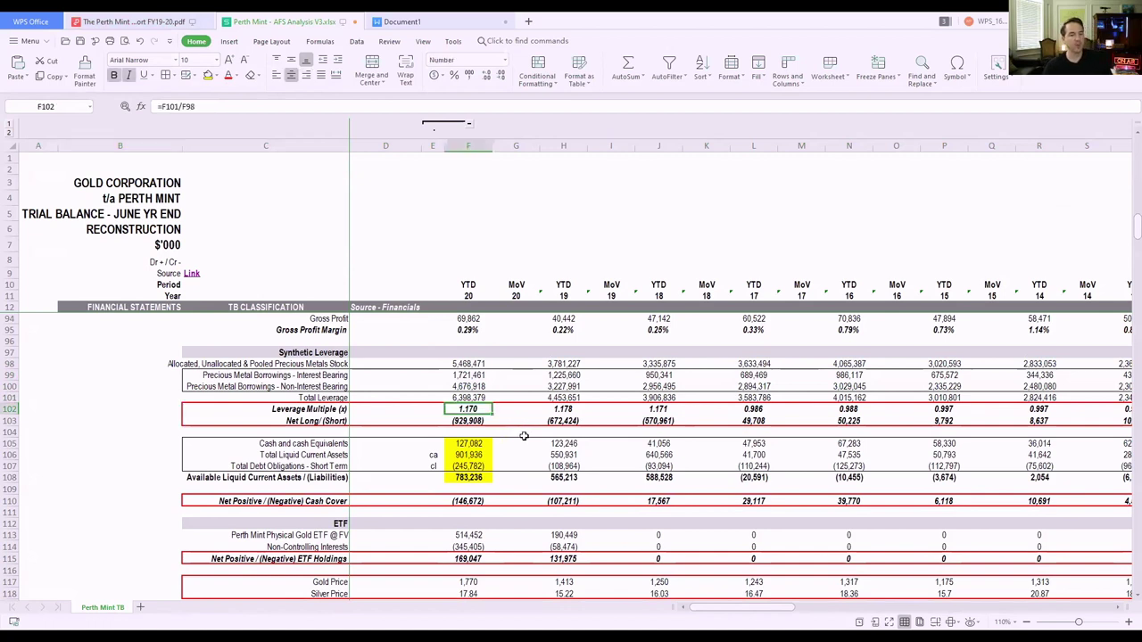
{"action": "left_click", "coordinate": [471, 421]}
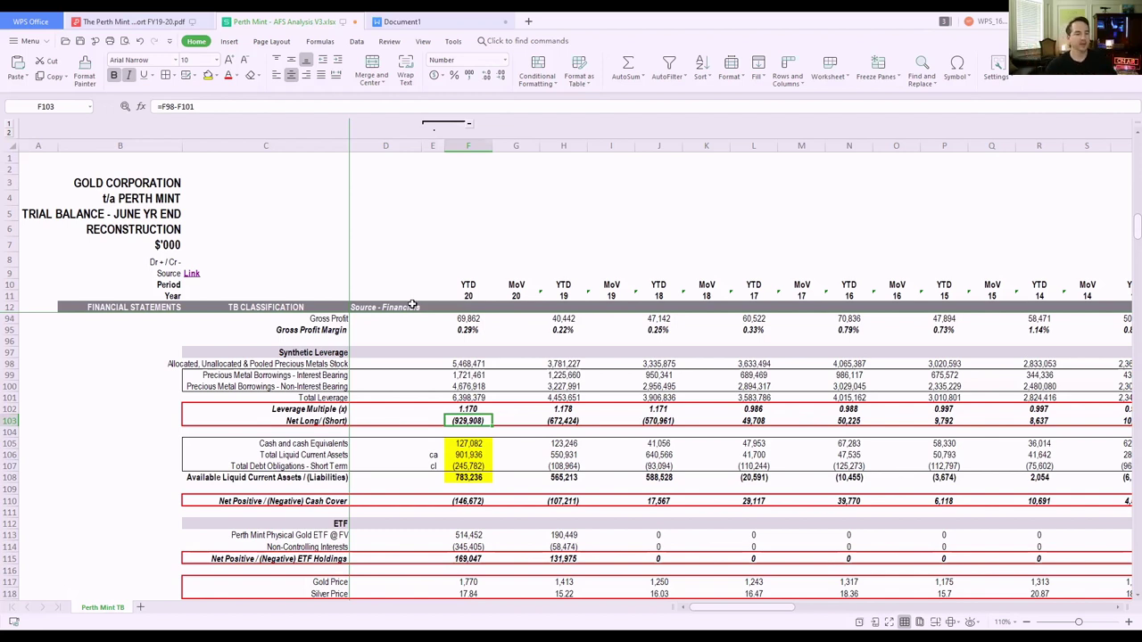
{"action": "left_click", "coordinate": [10, 364]}
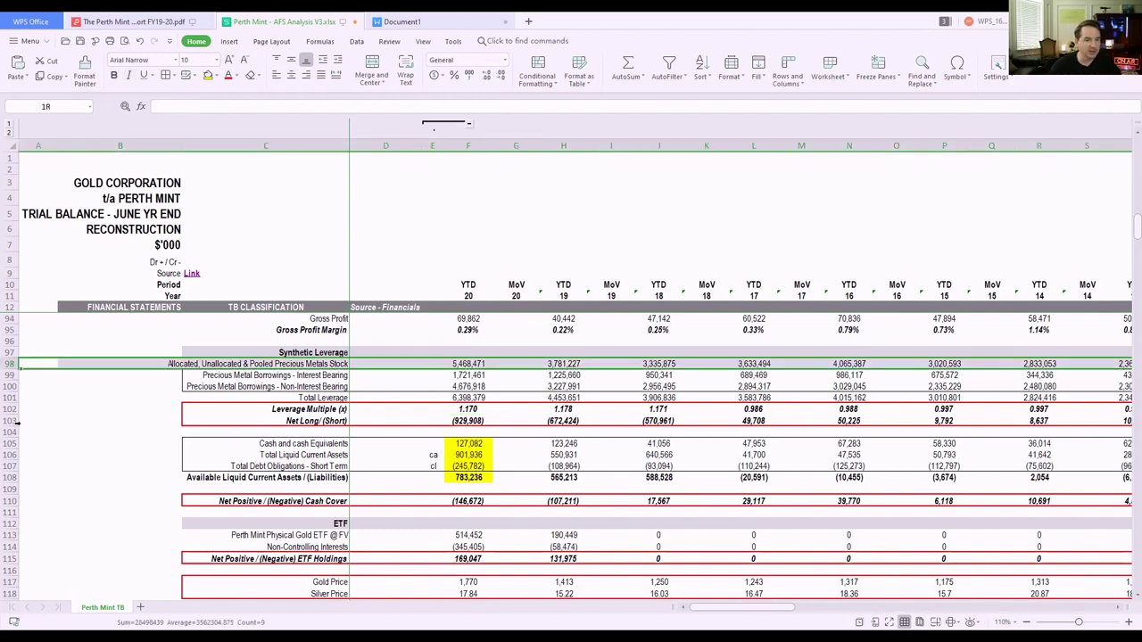
{"action": "left_click_drag", "start_coordinate": [14, 421], "coordinate": [13, 423]}
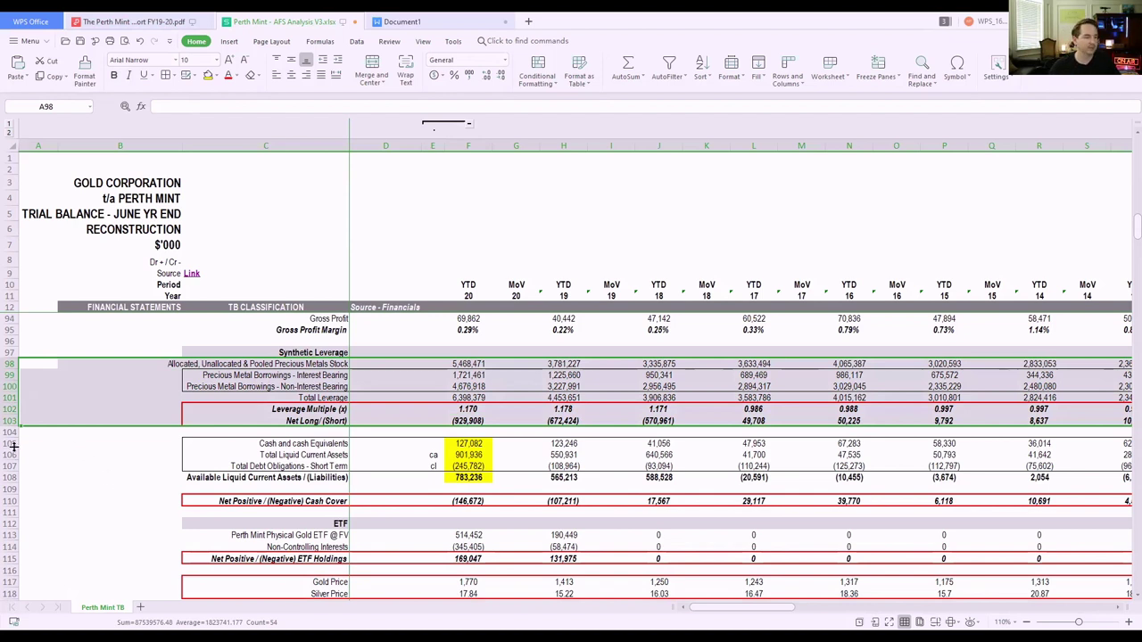
- Highlight the liquid assets and debt rows 105 to 108, then inspect the YTD 20 Net Positive/(Negative) Cash Cover formula
{"action": "left_click_drag", "start_coordinate": [14, 445], "coordinate": [14, 478]}
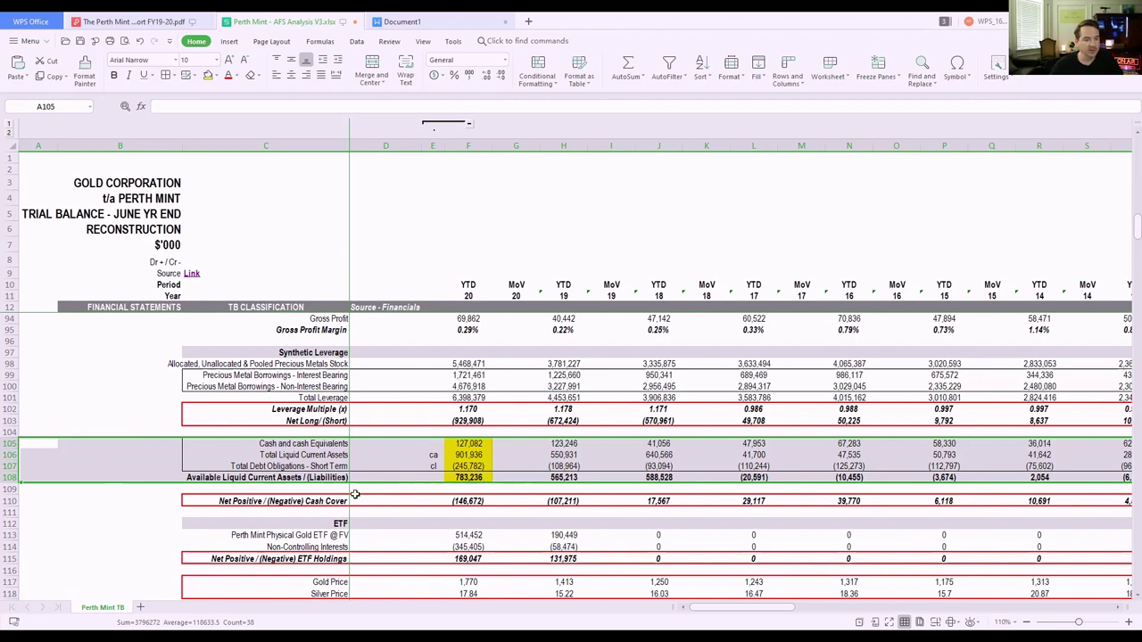
{"action": "left_click", "coordinate": [15, 501]}
{"action": "scroll", "coordinate": [123, 426], "scroll_direction": "down", "scroll_amount": 2}
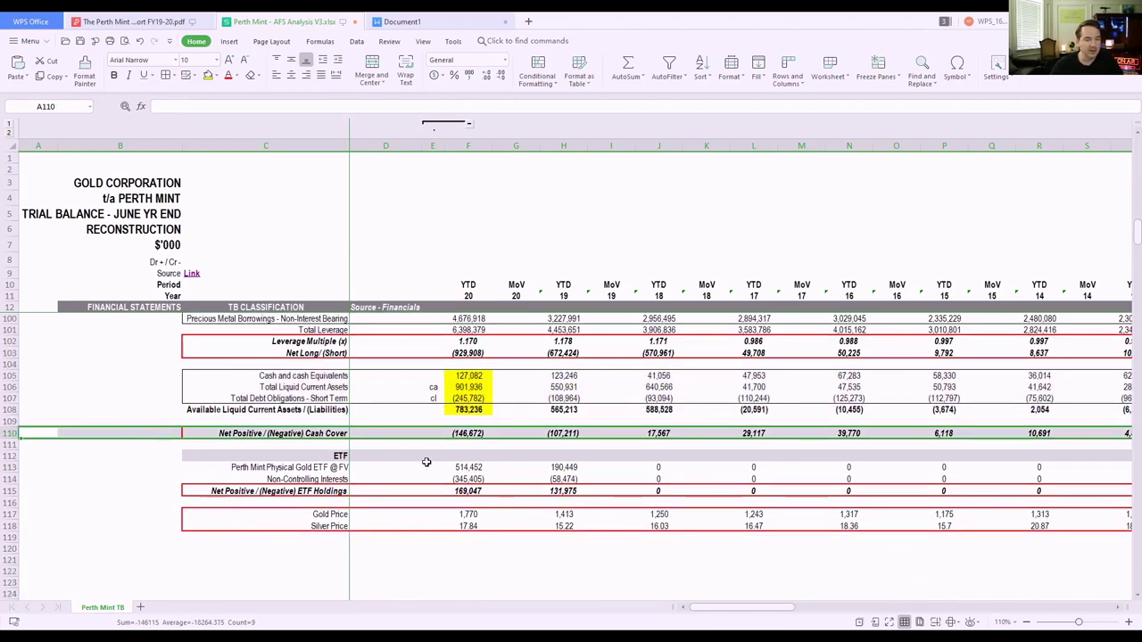
{"action": "left_click", "coordinate": [480, 432]}
{"action": "scroll", "coordinate": [538, 452], "scroll_direction": "up", "scroll_amount": 2}
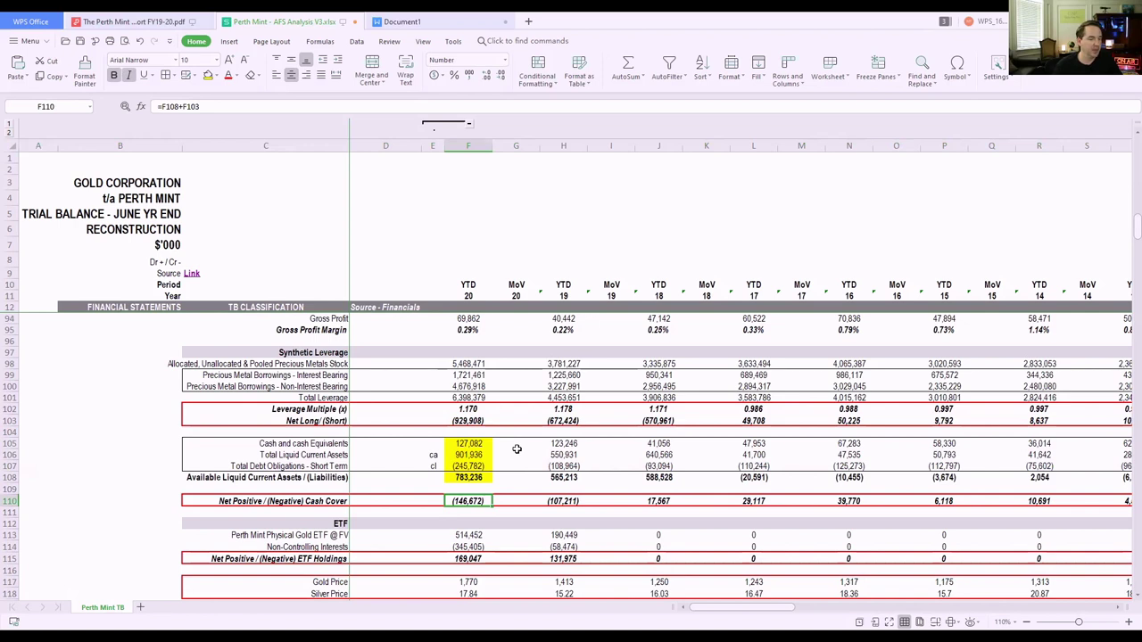
- Highlight the Net Positive/(Negative) ETF Holdings row and review it against the cash cover figures, then clear the highlight
{"action": "left_click", "coordinate": [11, 559]}
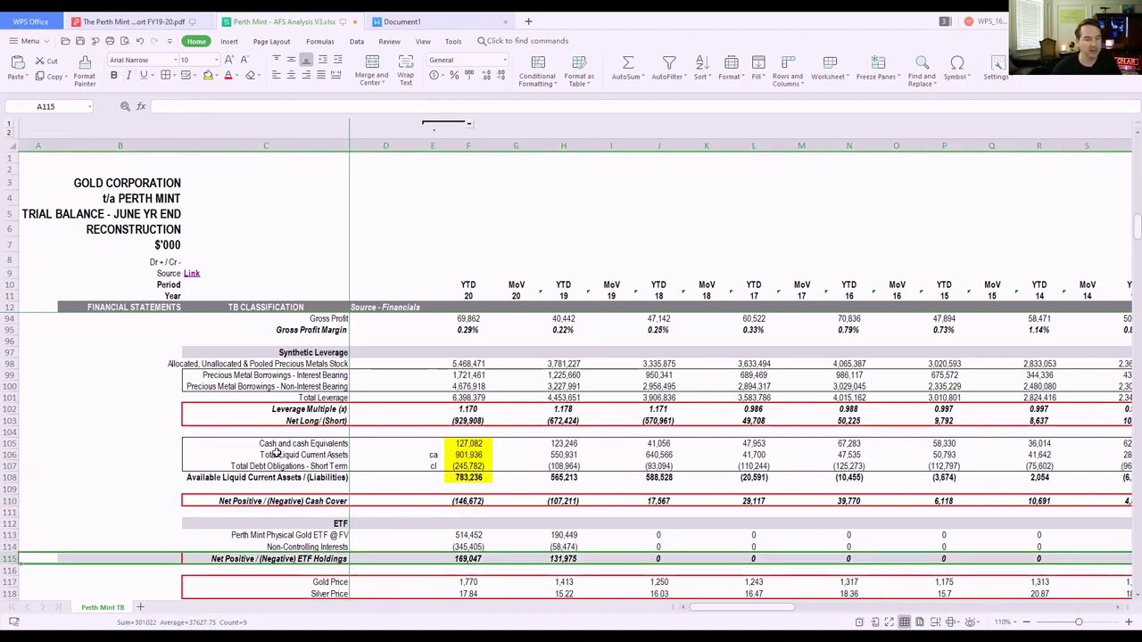
{"action": "scroll", "coordinate": [425, 483], "scroll_direction": "down", "scroll_amount": 2}
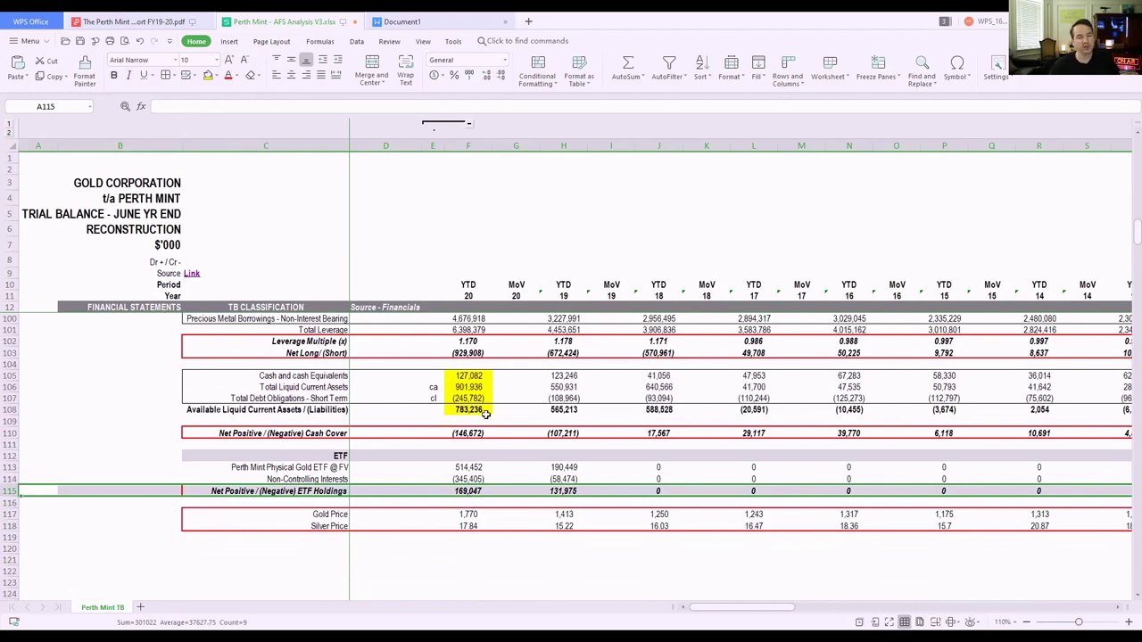
{"action": "scroll", "coordinate": [498, 465], "scroll_direction": "up", "scroll_amount": 1}
{"action": "scroll", "coordinate": [498, 465], "scroll_direction": "up", "scroll_amount": 1}
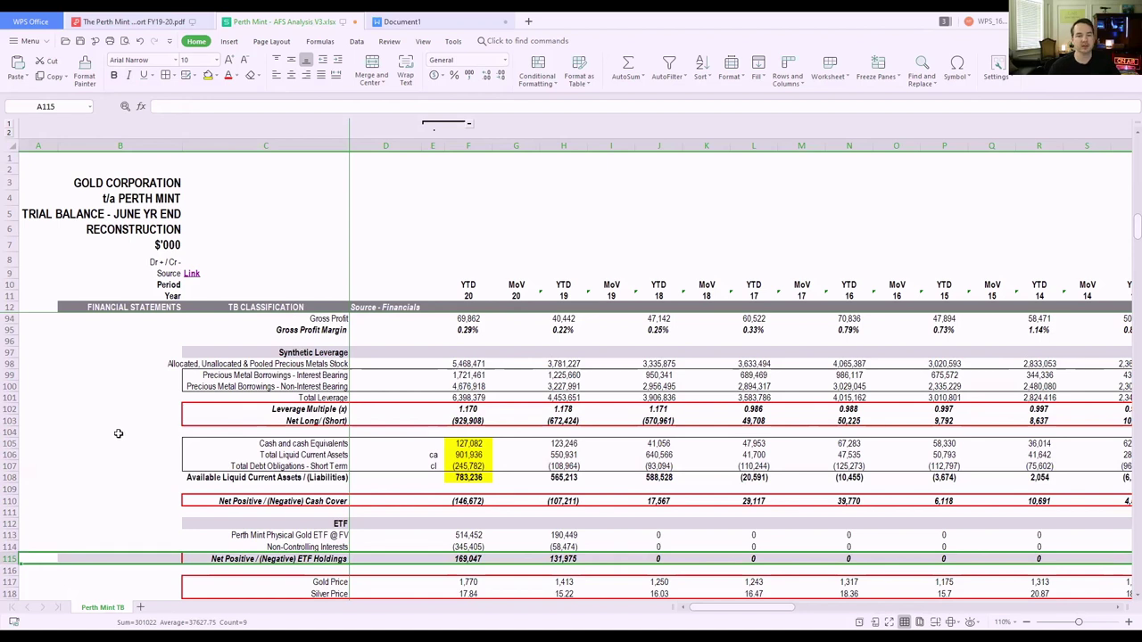
{"action": "left_click", "coordinate": [128, 463]}
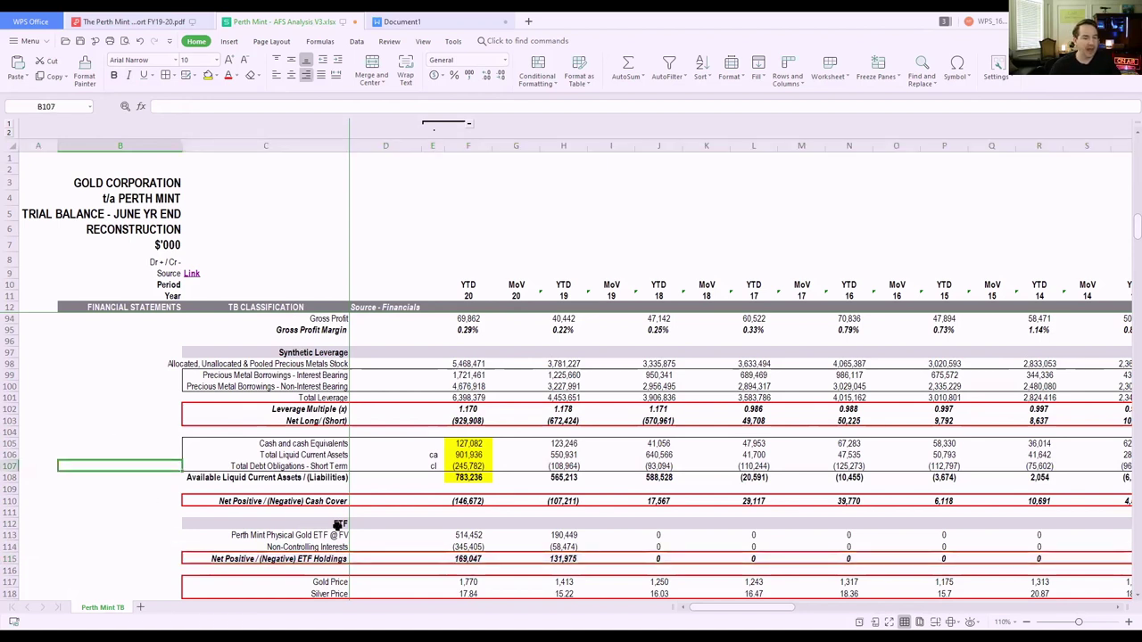
- Highlight both borrowings rows, then the interest-bearing row alone, and finally the whole YTD 20 column
{"action": "scroll", "coordinate": [68, 530], "scroll_direction": "down", "scroll_amount": 2}
{"action": "scroll", "coordinate": [98, 521], "scroll_direction": "up", "scroll_amount": 3}
{"action": "left_click_drag", "start_coordinate": [15, 409], "coordinate": [16, 420]}
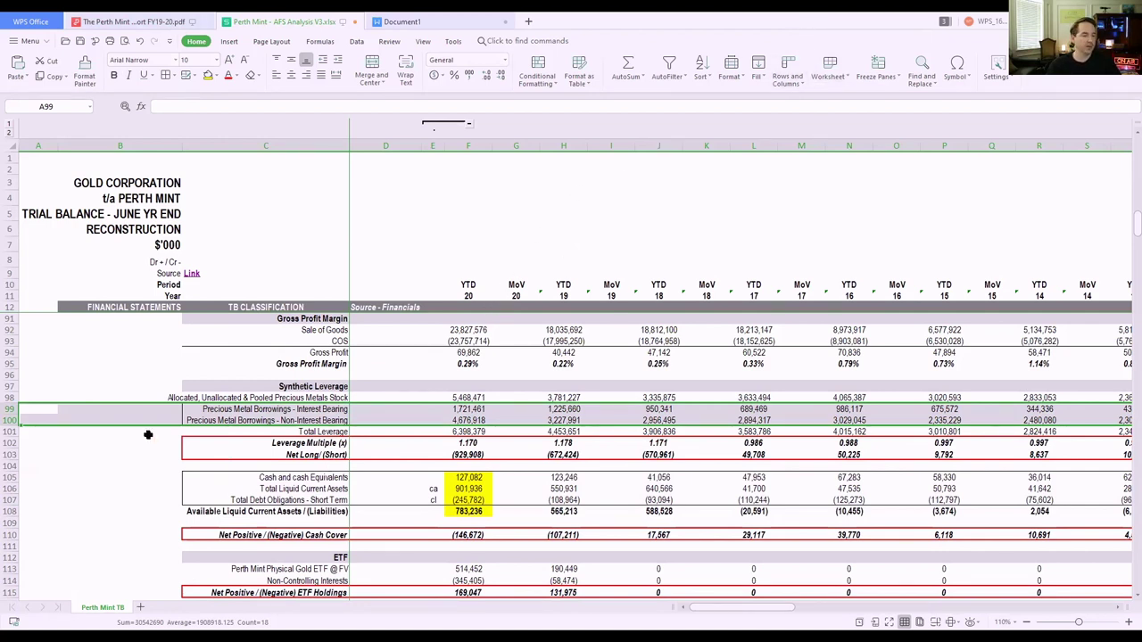
{"action": "left_click", "coordinate": [13, 408]}
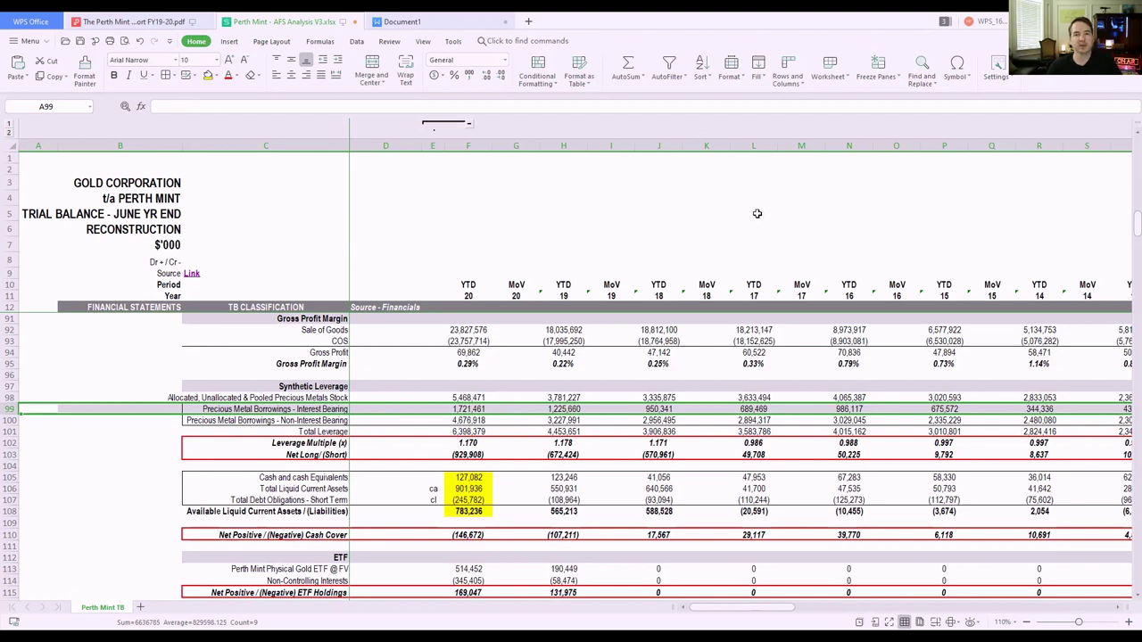
{"action": "left_click", "coordinate": [467, 143]}
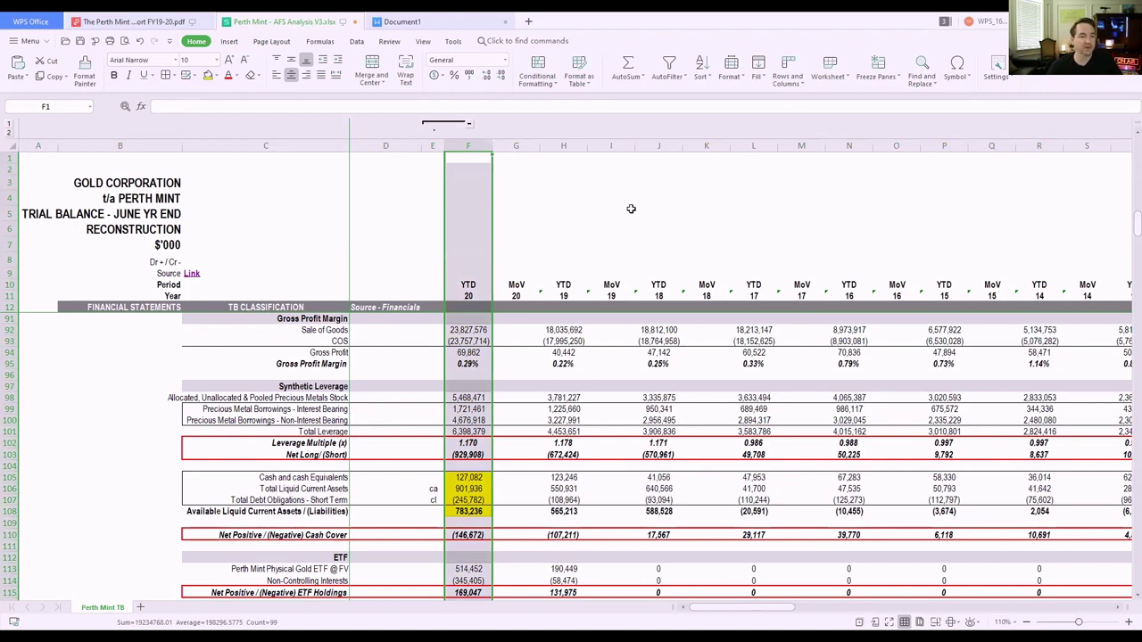
- Highlight the net ETF holdings row again, then the two Perth Mint Physical Gold ETF fair value rows in the trial balance
{"action": "scroll", "coordinate": [633, 188], "scroll_direction": "down", "scroll_amount": 2}
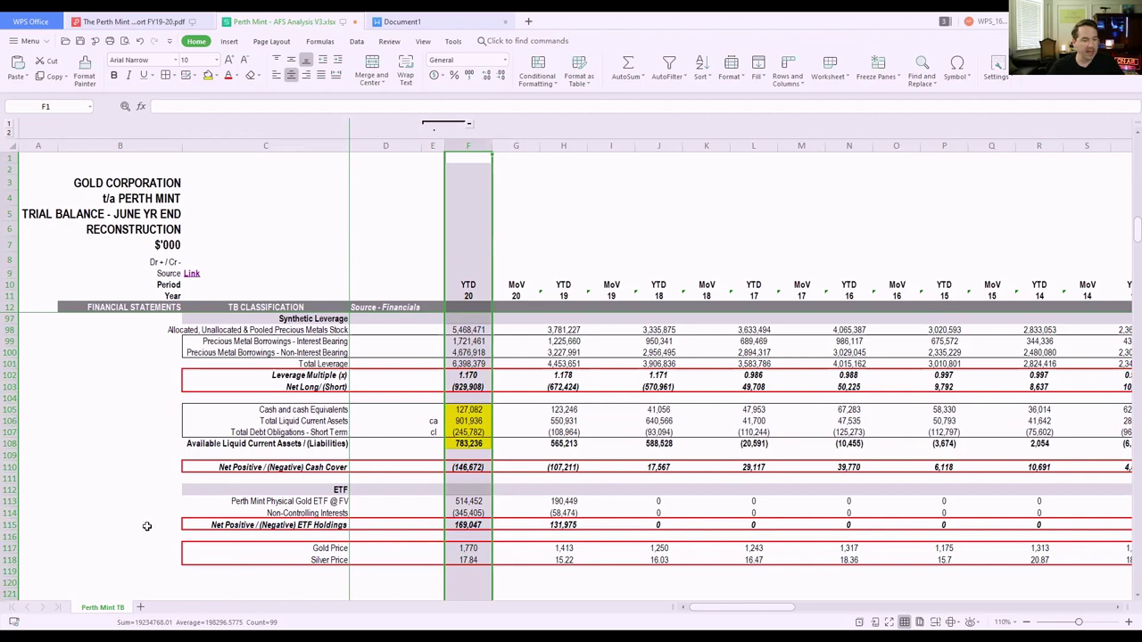
{"action": "left_click", "coordinate": [12, 527]}
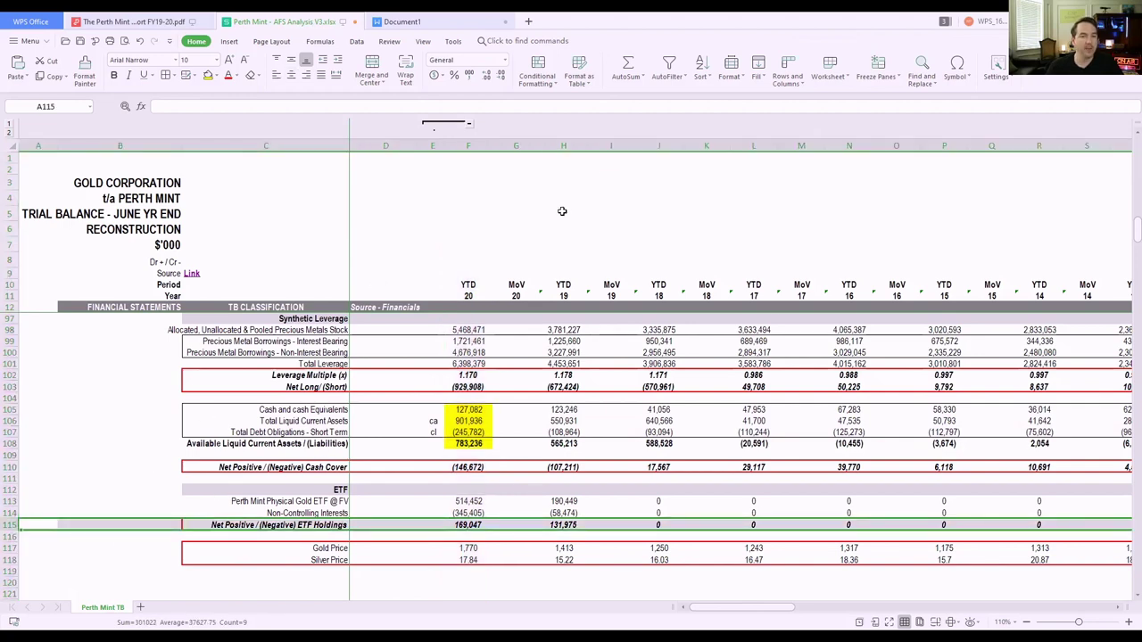
{"action": "scroll", "coordinate": [571, 219], "scroll_direction": "up", "scroll_amount": 5}
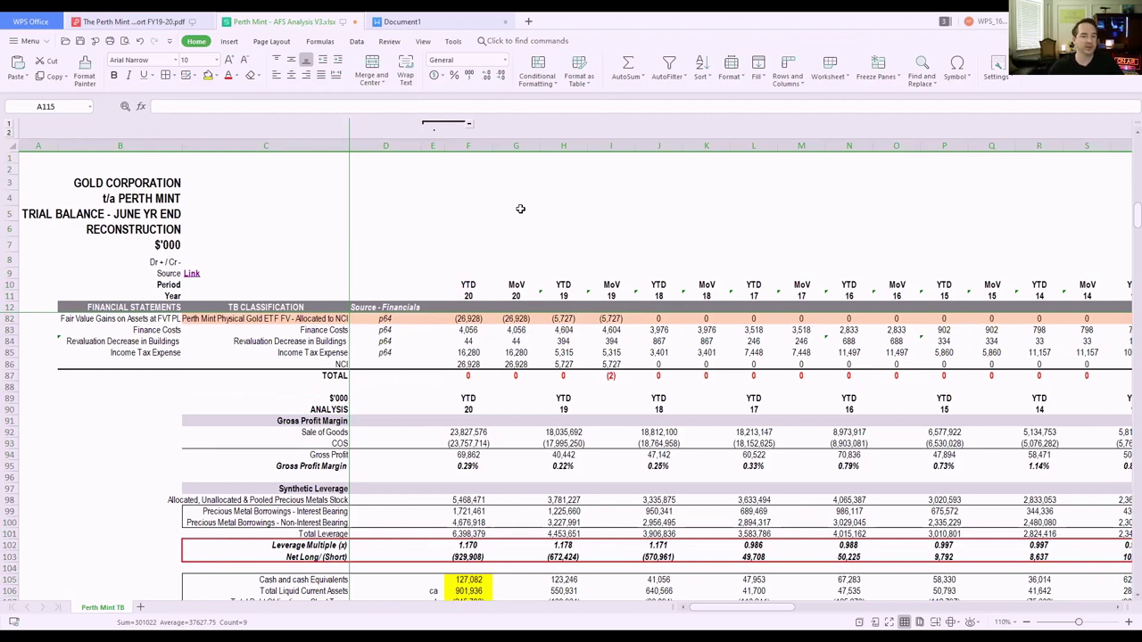
{"action": "scroll", "coordinate": [493, 326], "scroll_direction": "down", "scroll_amount": 3}
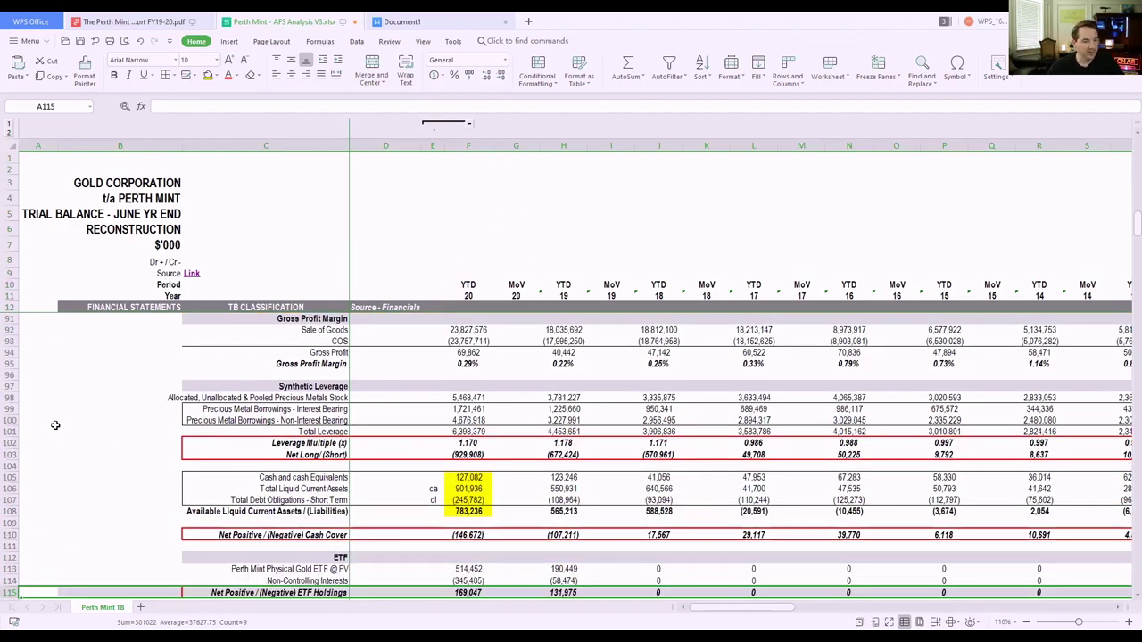
{"action": "scroll", "coordinate": [54, 426], "scroll_direction": "up", "scroll_amount": 6}
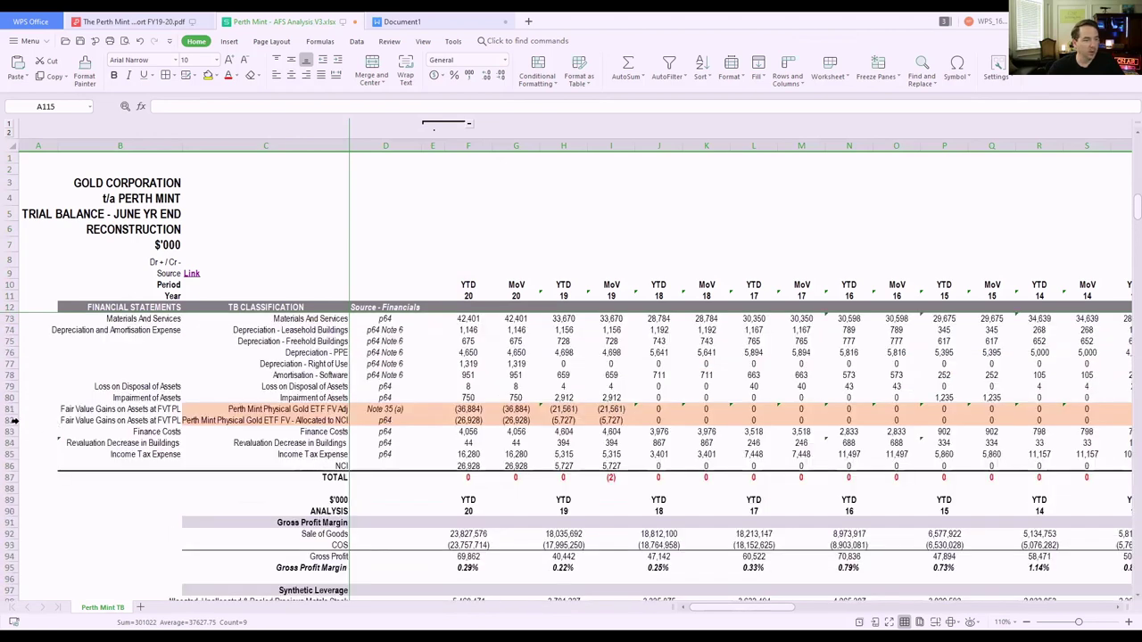
{"action": "left_click", "coordinate": [13, 420]}
{"action": "left_click", "coordinate": [12, 410]}
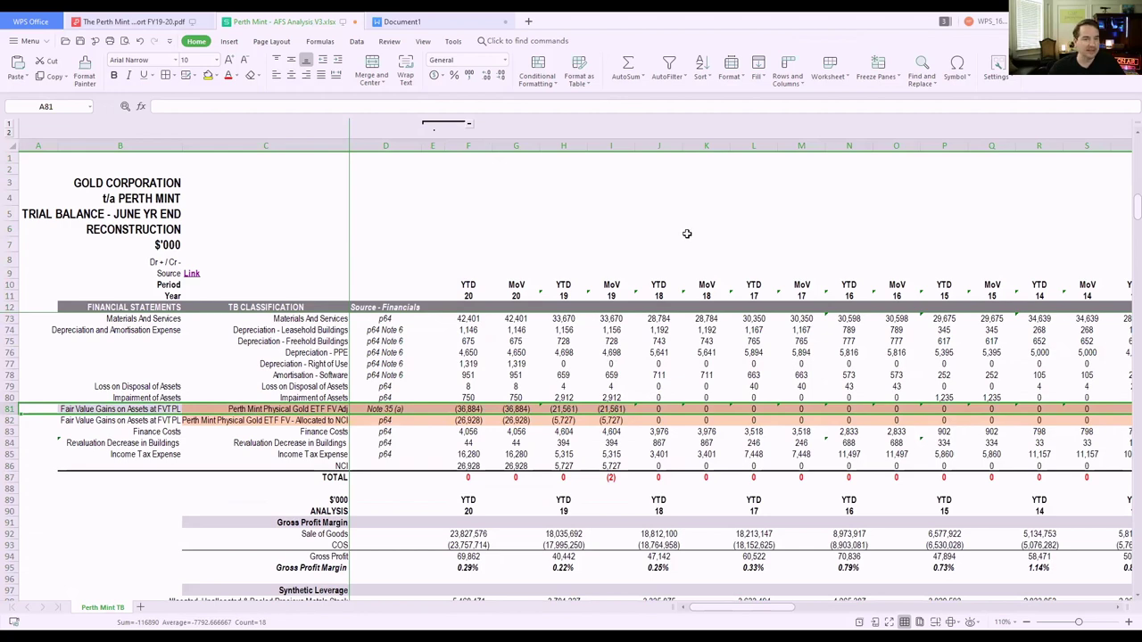
- Return to the analysis section, then switch to Document1 and read the list of issues with the Perth Mint
{"action": "scroll", "coordinate": [697, 223], "scroll_direction": "down", "scroll_amount": 3}
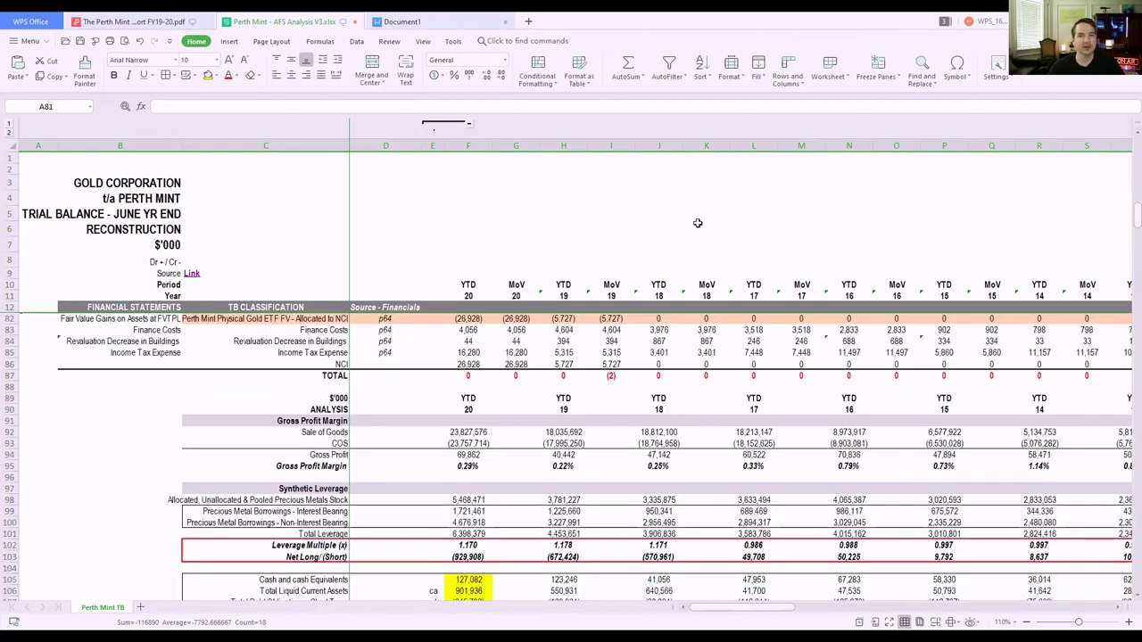
{"action": "left_click", "coordinate": [659, 196]}
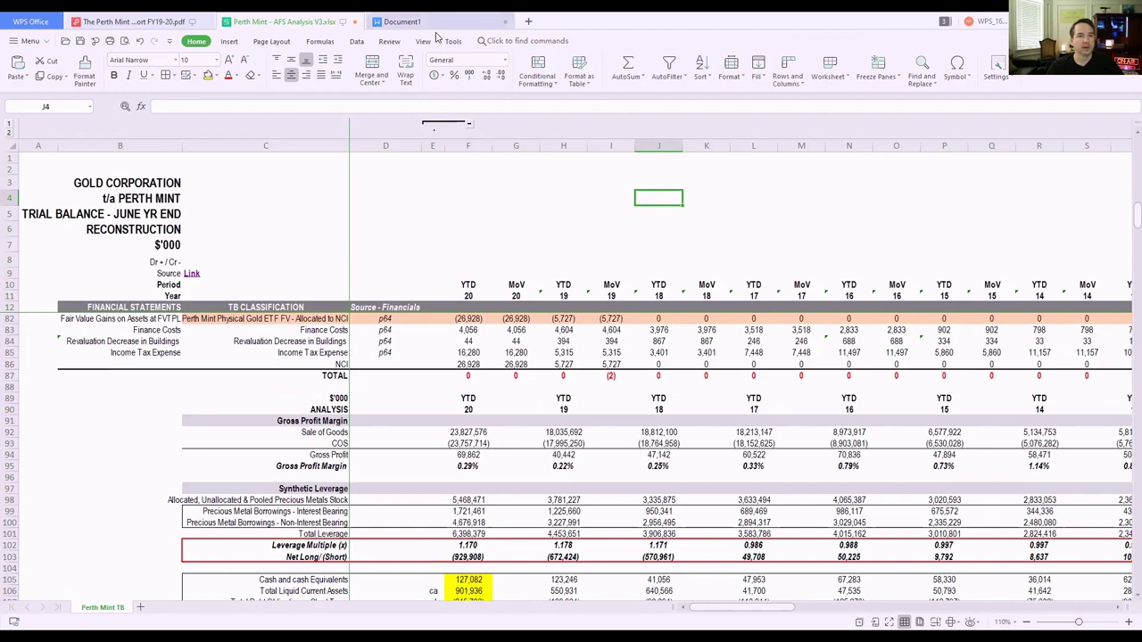
{"action": "left_click", "coordinate": [406, 22]}
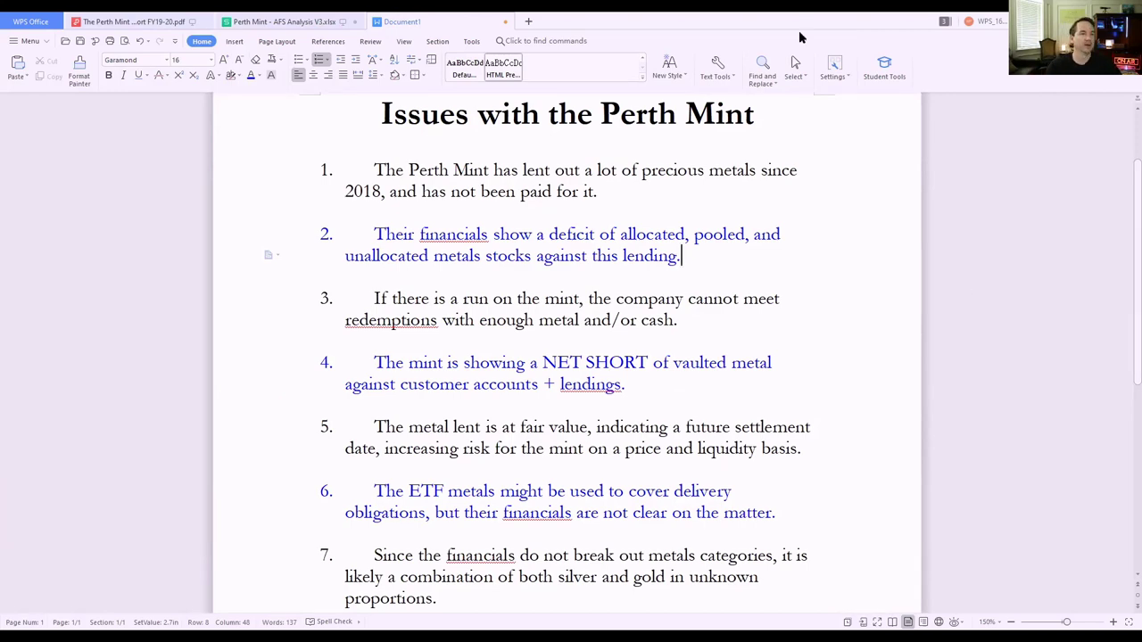
- Go back to the workbook's Synthetic Leverage analysis, inspect the YTD 17 Net Long/(Short) formula and highlight the YTD 17 column
{"action": "scroll", "coordinate": [99, 461], "scroll_direction": "down", "scroll_amount": 1}
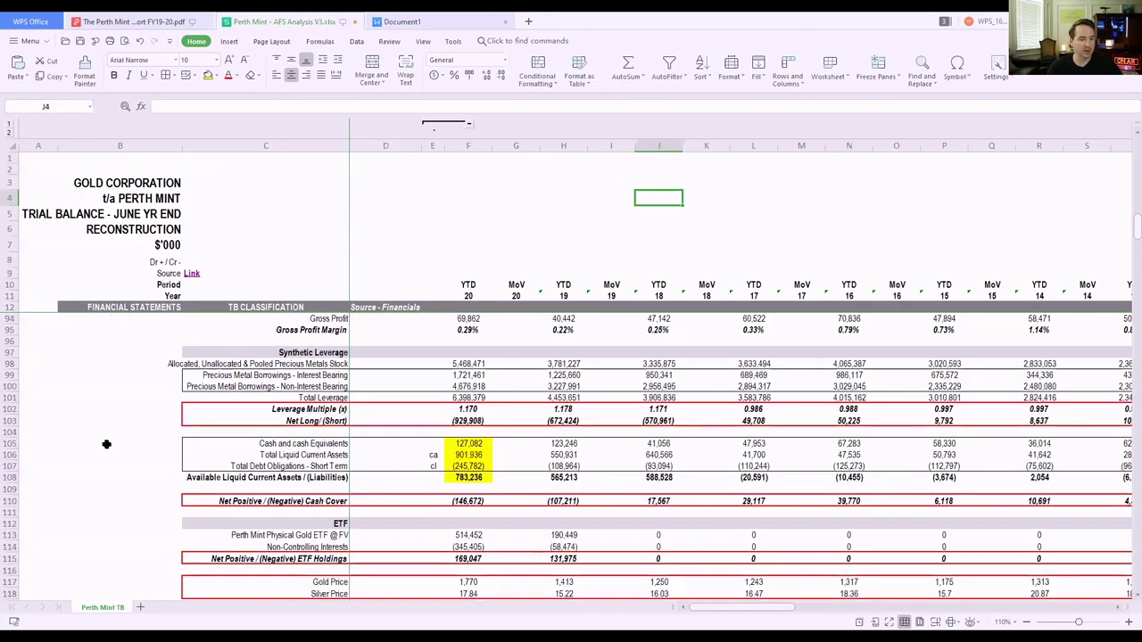
{"action": "left_click", "coordinate": [107, 444]}
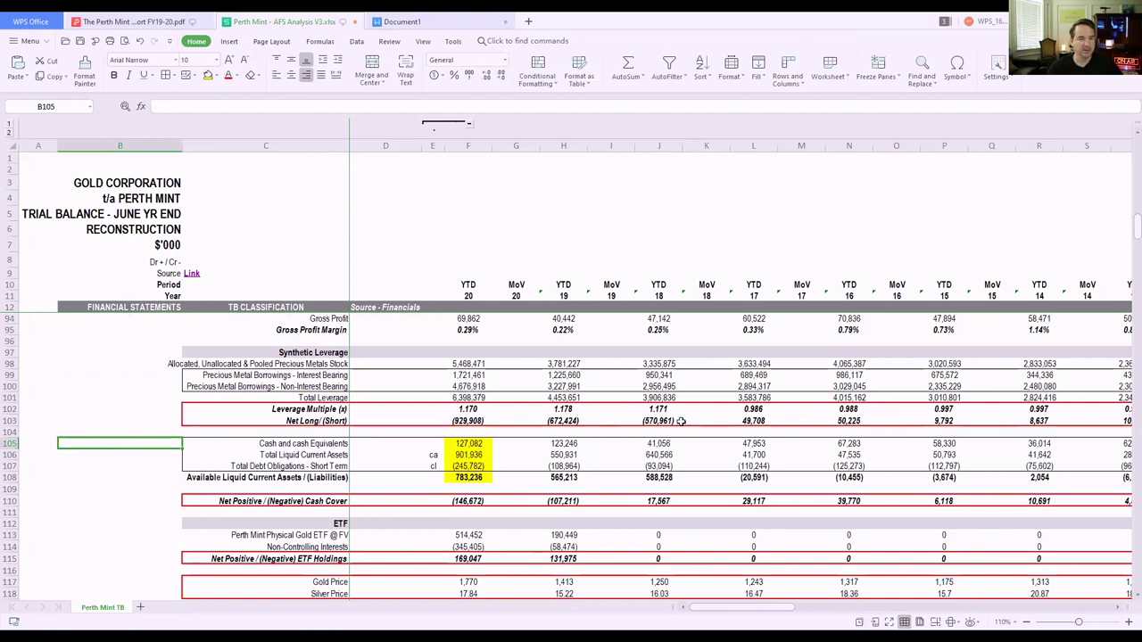
{"action": "left_click", "coordinate": [764, 421]}
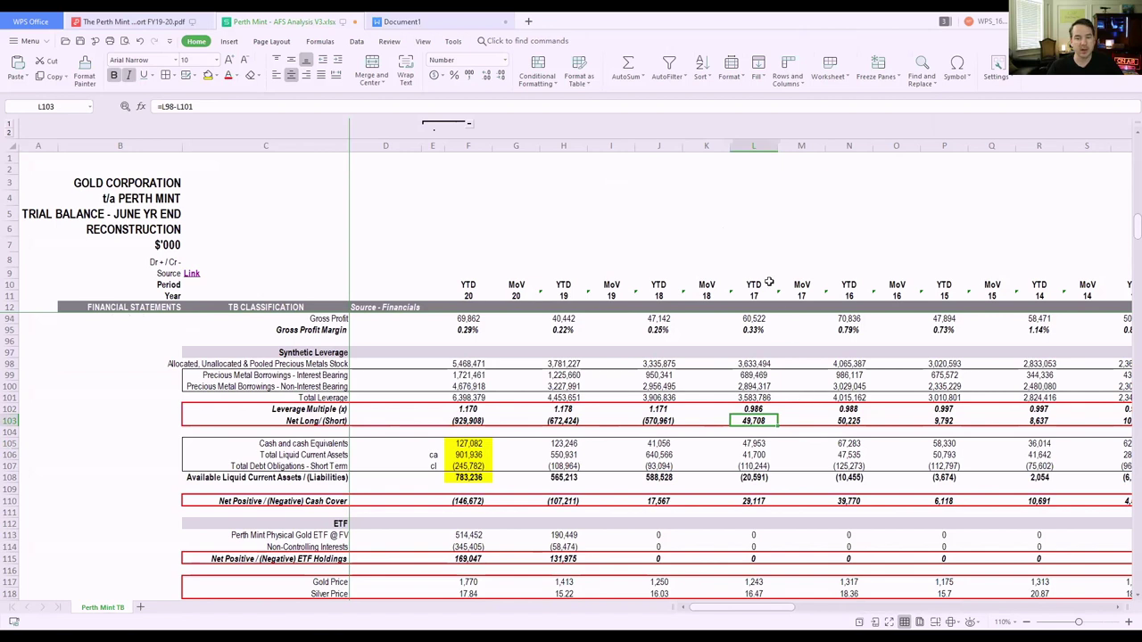
{"action": "left_click", "coordinate": [733, 147]}
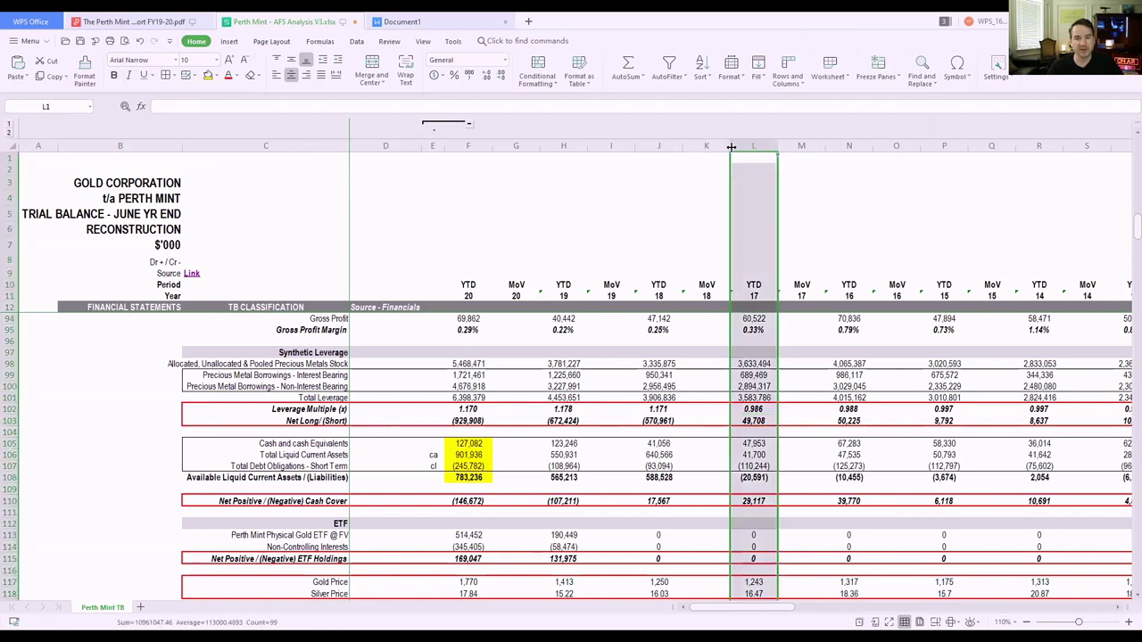
- Highlight the YTD 18, YTD 19 and YTD 20 columns one after another in the analysis section
{"action": "left_click", "coordinate": [651, 145]}
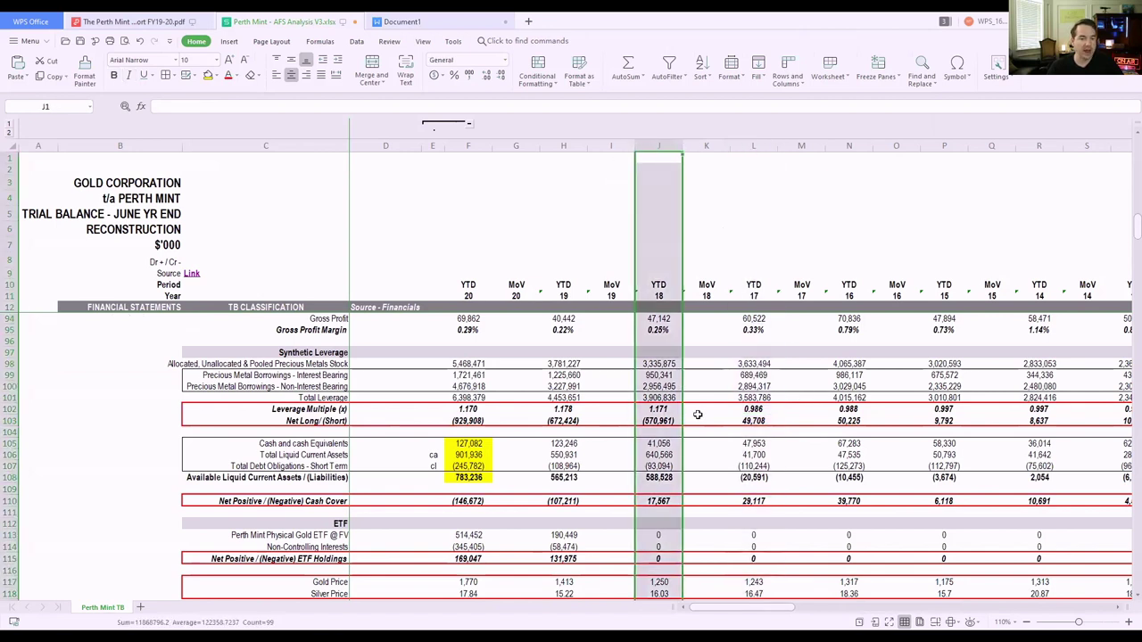
{"action": "left_click", "coordinate": [558, 145]}
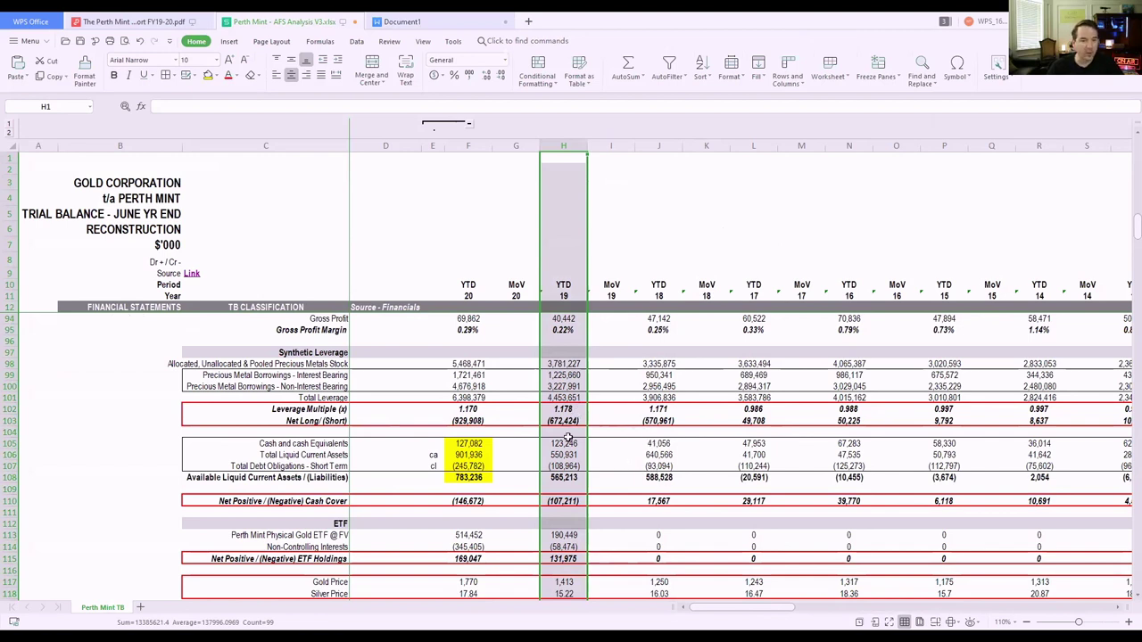
{"action": "left_click", "coordinate": [475, 158]}
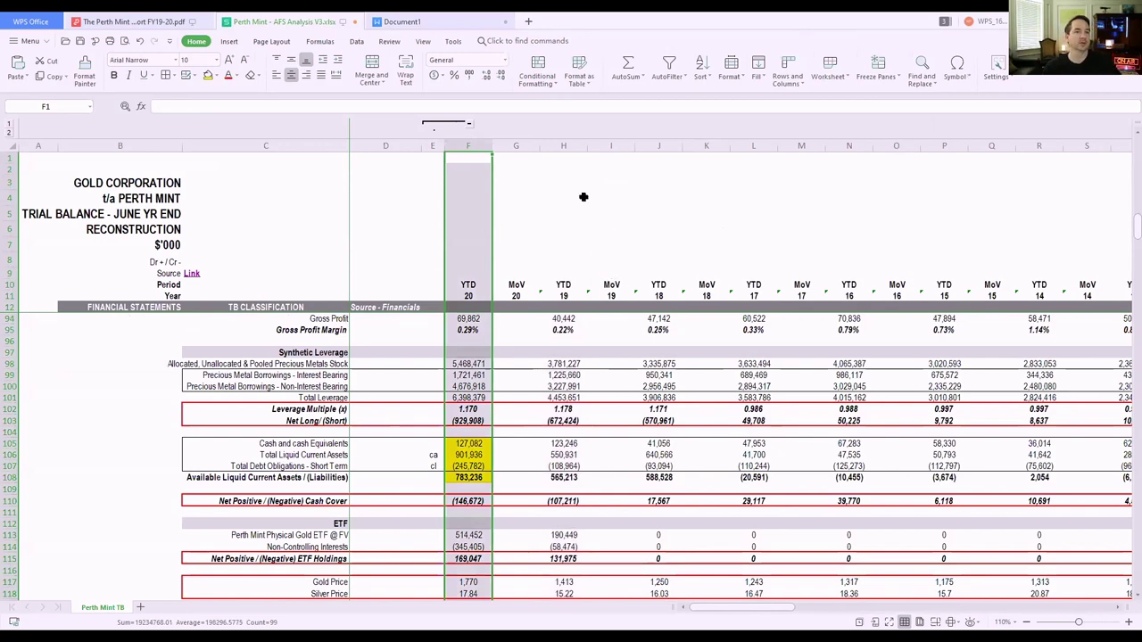
- Switch to Document1 and highlight issues 4, 5 and 6 in turn: the net short, the fair-value lending and the ETF metals
{"action": "left_click", "coordinate": [433, 22]}
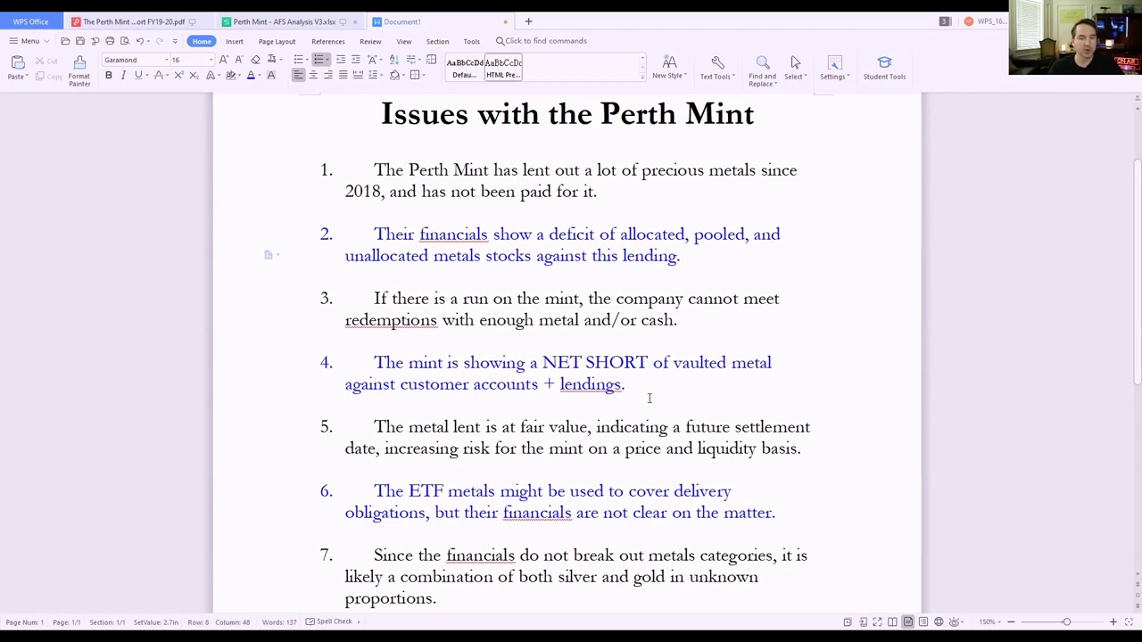
{"action": "left_click_drag", "start_coordinate": [630, 385], "coordinate": [375, 364]}
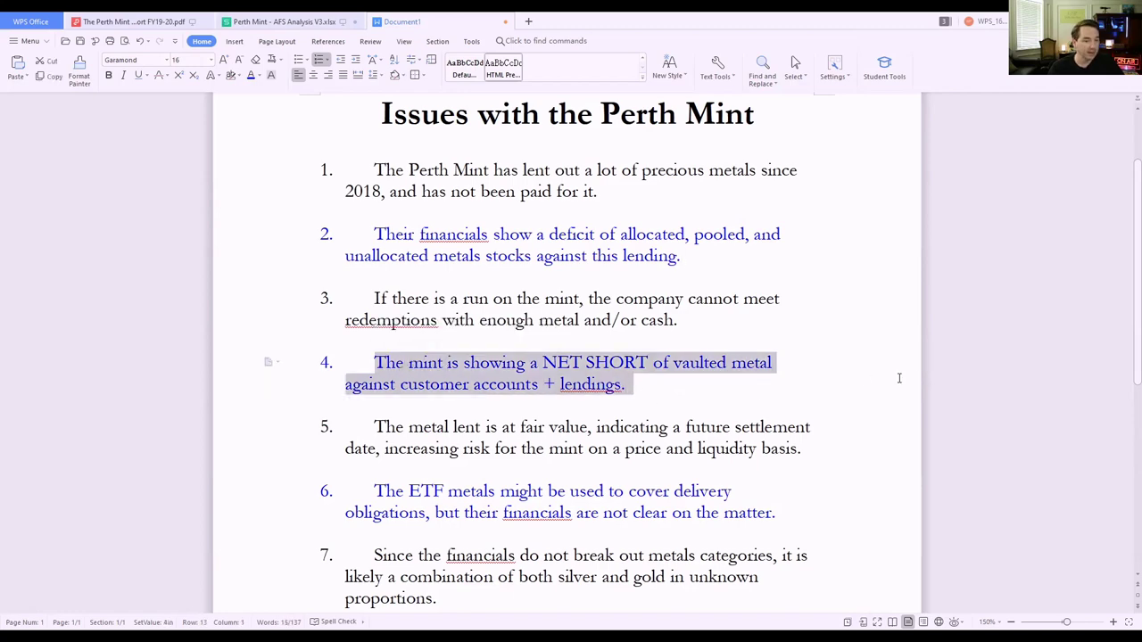
{"action": "scroll", "coordinate": [900, 378], "scroll_direction": "down", "scroll_amount": 1}
{"action": "left_click_drag", "start_coordinate": [806, 397], "coordinate": [360, 367]}
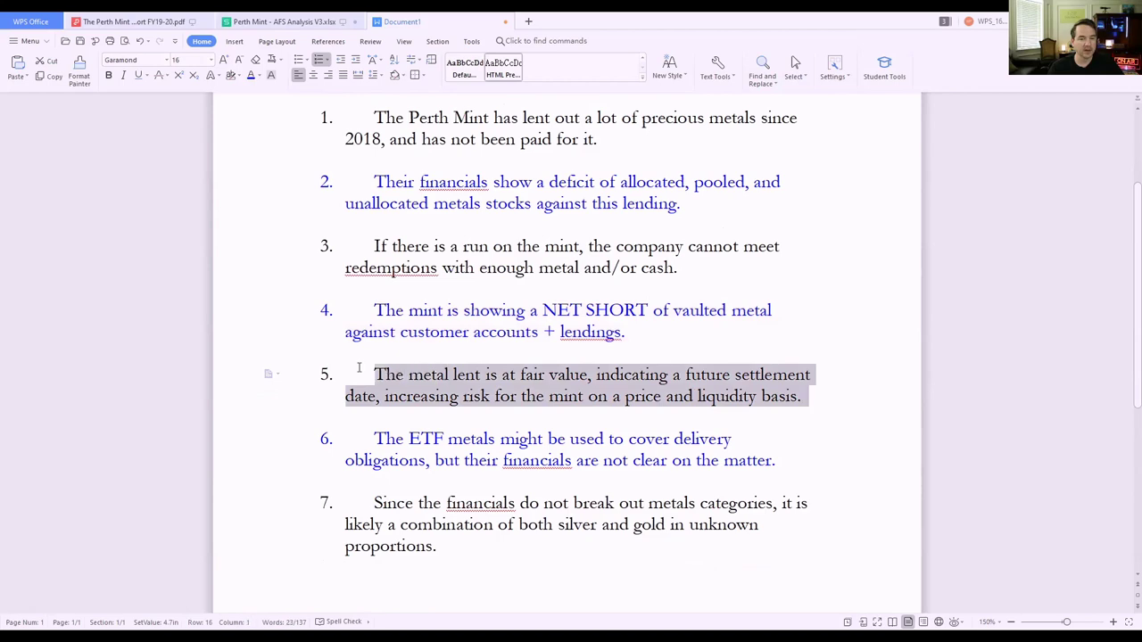
{"action": "scroll", "coordinate": [976, 347], "scroll_direction": "up", "scroll_amount": 1}
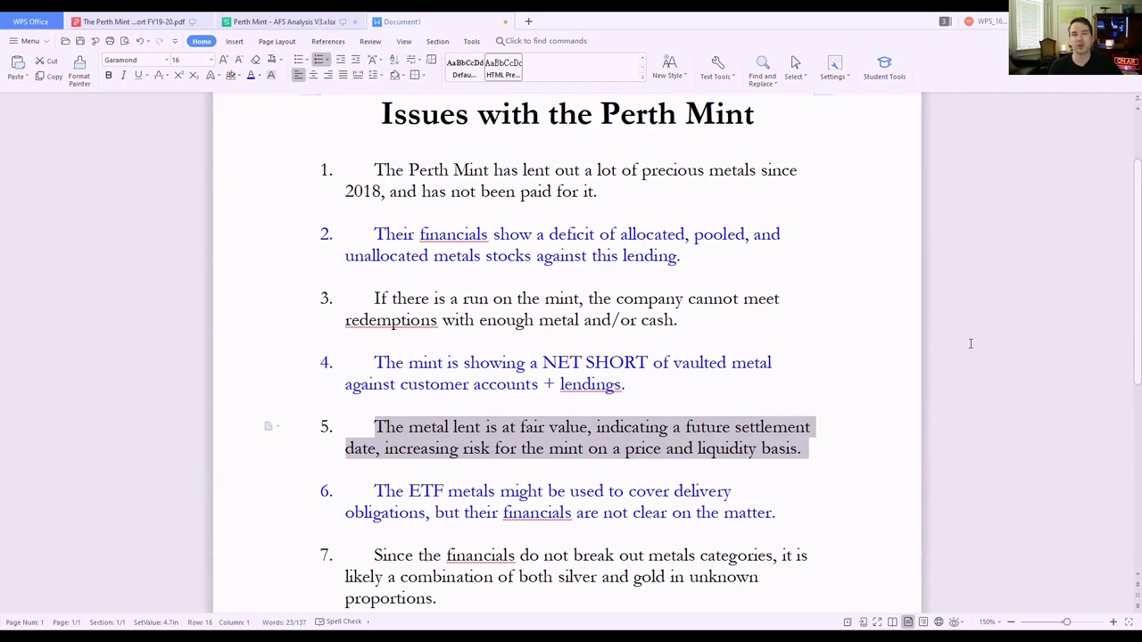
{"action": "key", "text": "Up"}
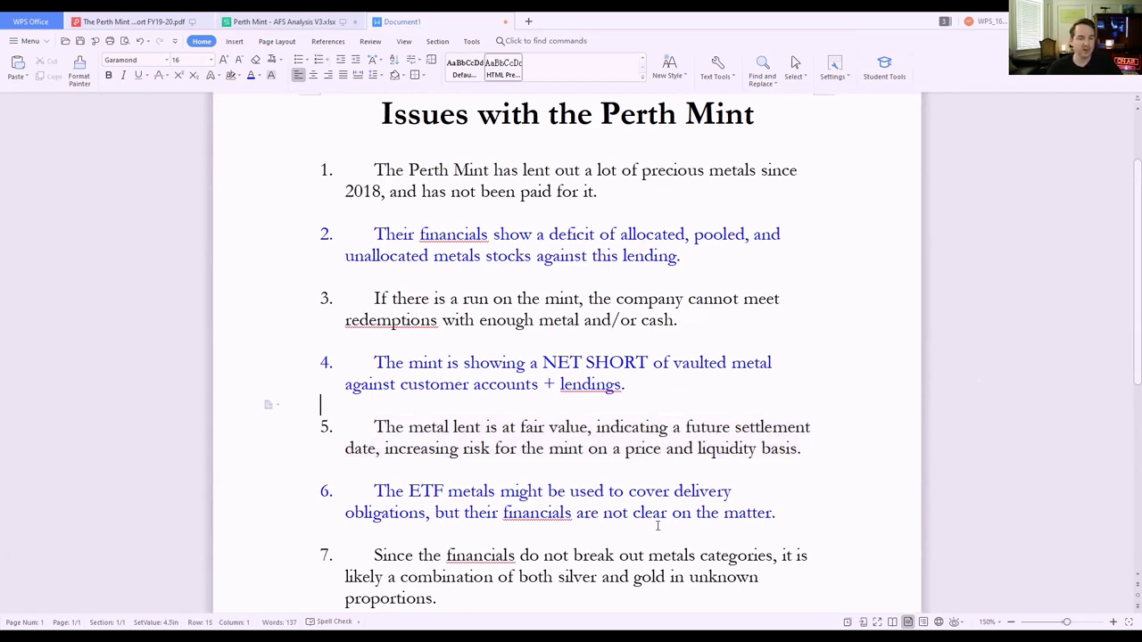
{"action": "left_click_drag", "start_coordinate": [785, 517], "coordinate": [374, 469]}
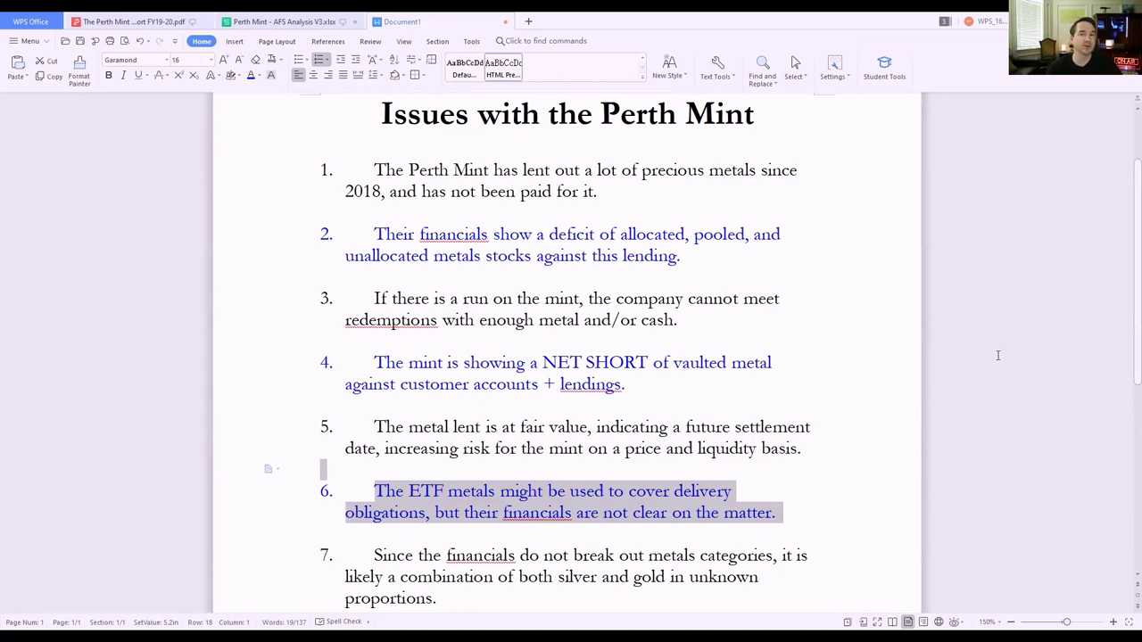
- Return to the Perth Mint workbook and highlight the Perth Mint Physical Gold ETF FV Adj row in the trial balance
{"action": "left_click", "coordinate": [277, 20]}
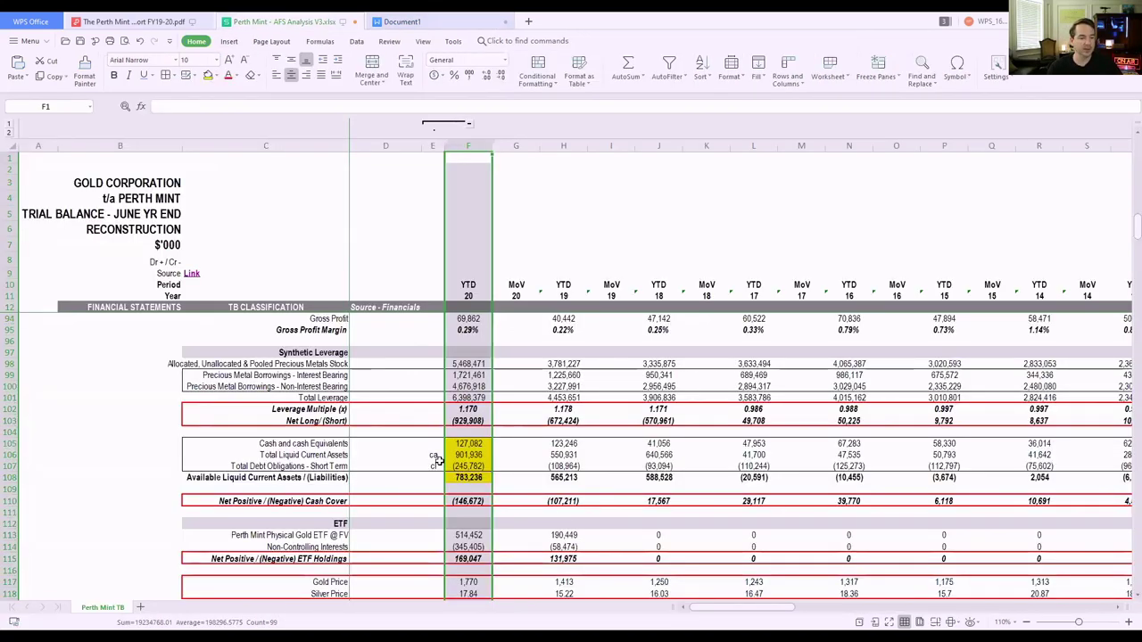
{"action": "scroll", "coordinate": [474, 473], "scroll_direction": "up", "scroll_amount": 3}
{"action": "left_click", "coordinate": [96, 439]}
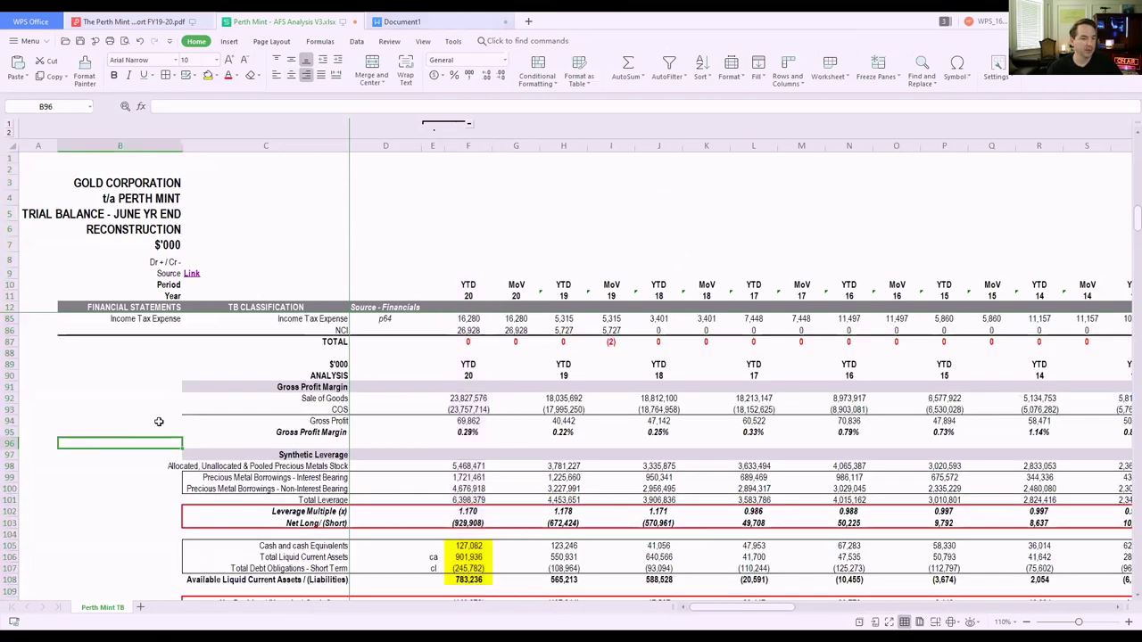
{"action": "scroll", "coordinate": [158, 421], "scroll_direction": "down", "scroll_amount": 5}
{"action": "scroll", "coordinate": [158, 421], "scroll_direction": "up", "scroll_amount": 9}
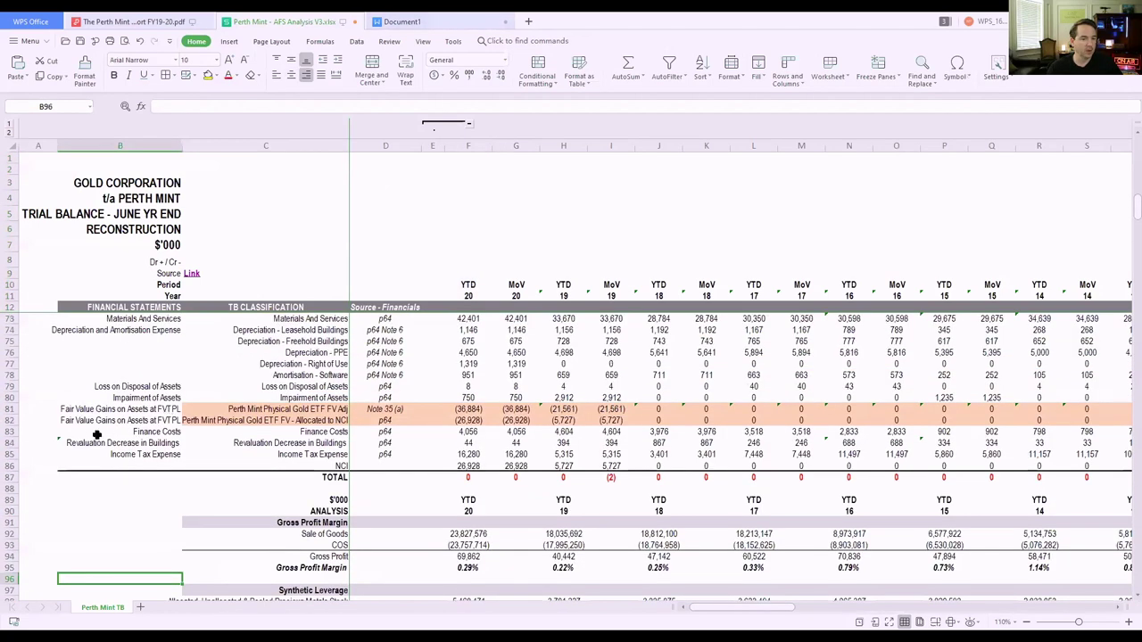
{"action": "left_click", "coordinate": [13, 409]}
{"action": "scroll", "coordinate": [254, 389], "scroll_direction": "up", "scroll_amount": 8}
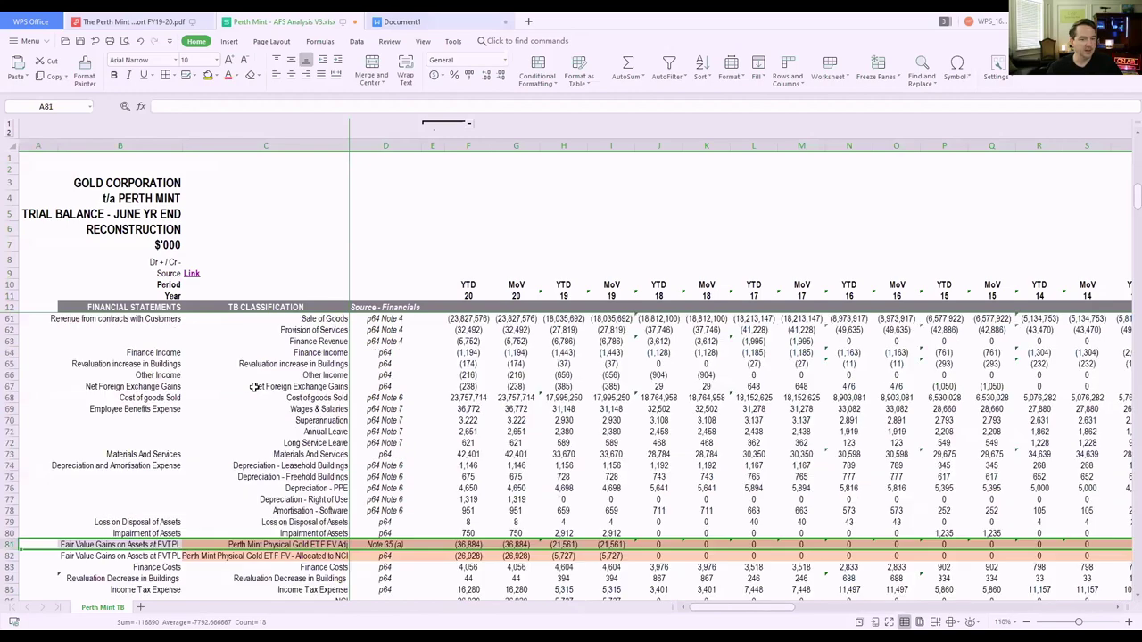
- Highlight the Total Leverage row in the Synthetic Leverage section, then go back to Document1 and deselect issue 6
{"action": "scroll", "coordinate": [401, 387], "scroll_direction": "down", "scroll_amount": 16}
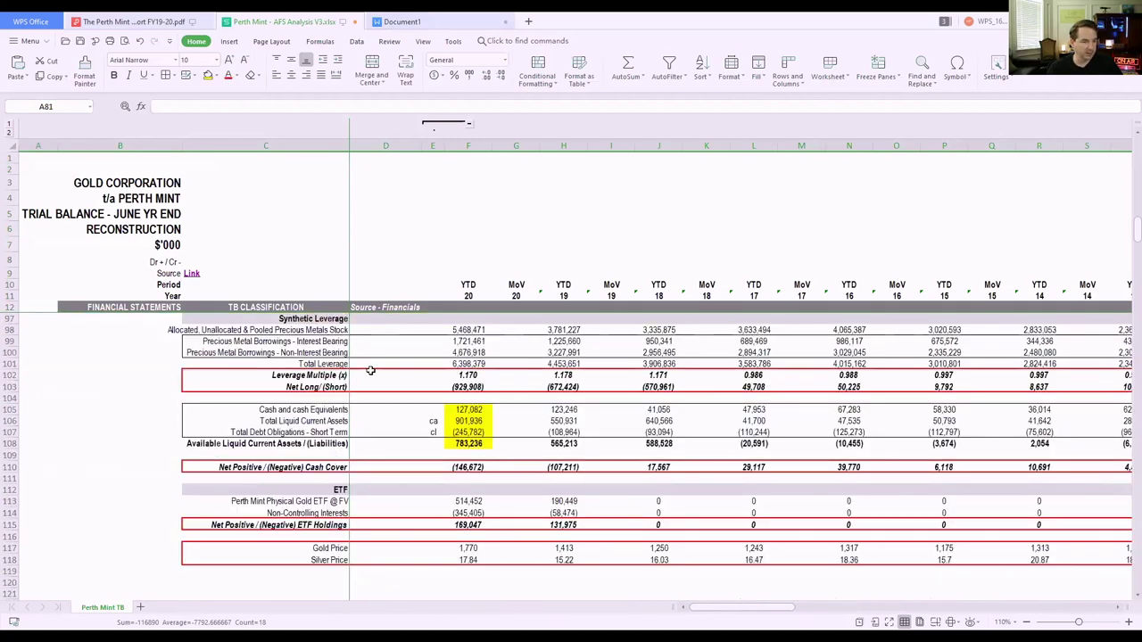
{"action": "left_click", "coordinate": [15, 364]}
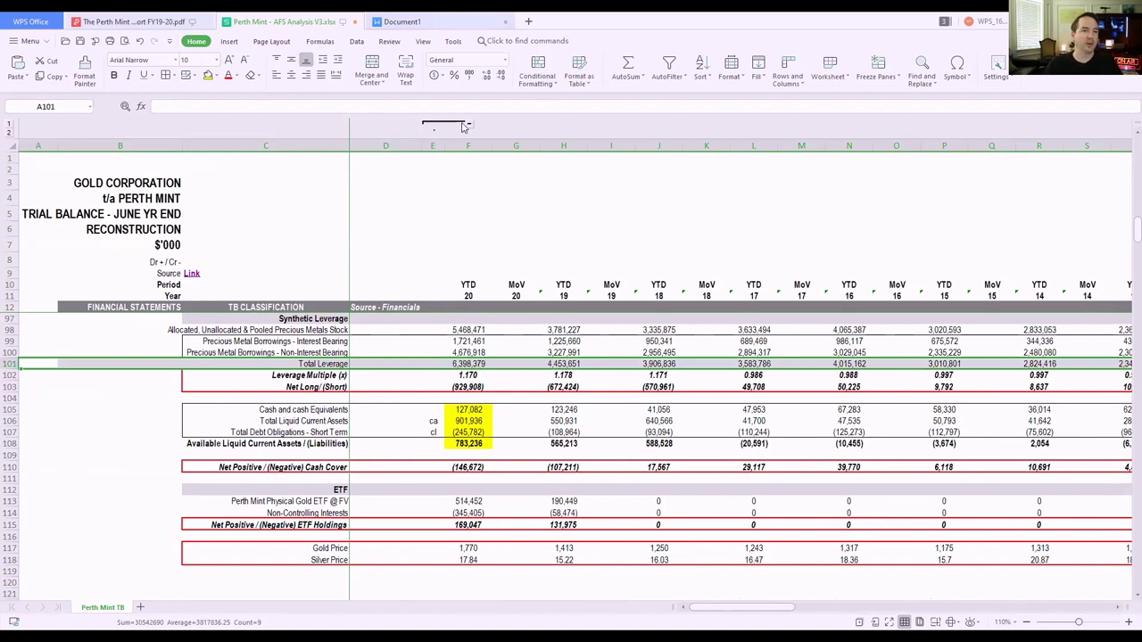
{"action": "left_click", "coordinate": [402, 22]}
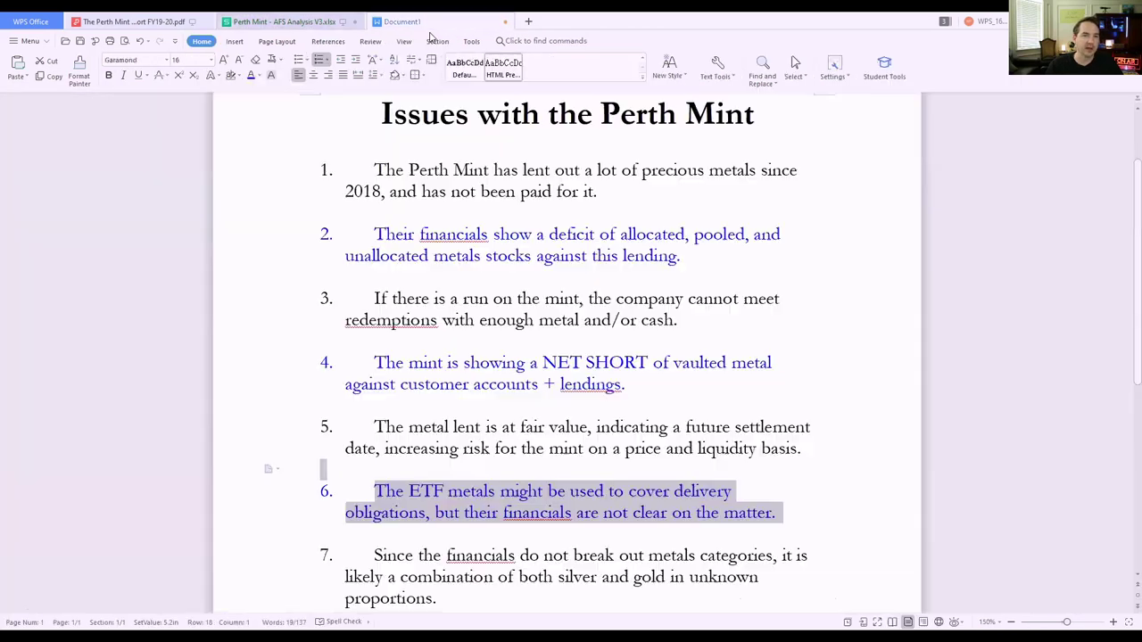
{"action": "left_click", "coordinate": [847, 329]}
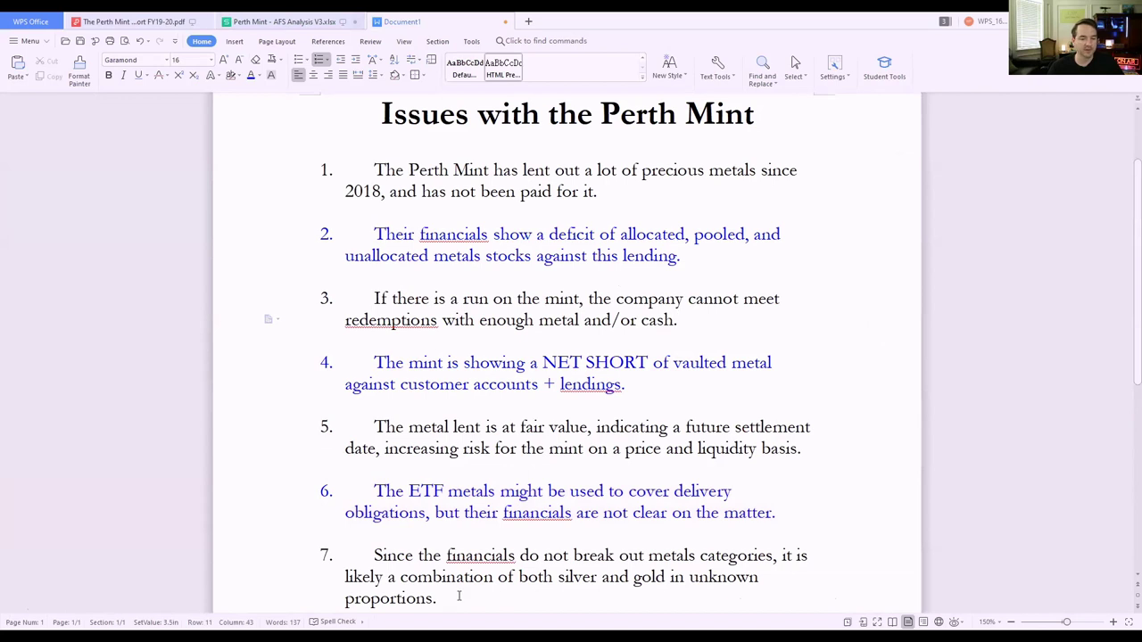